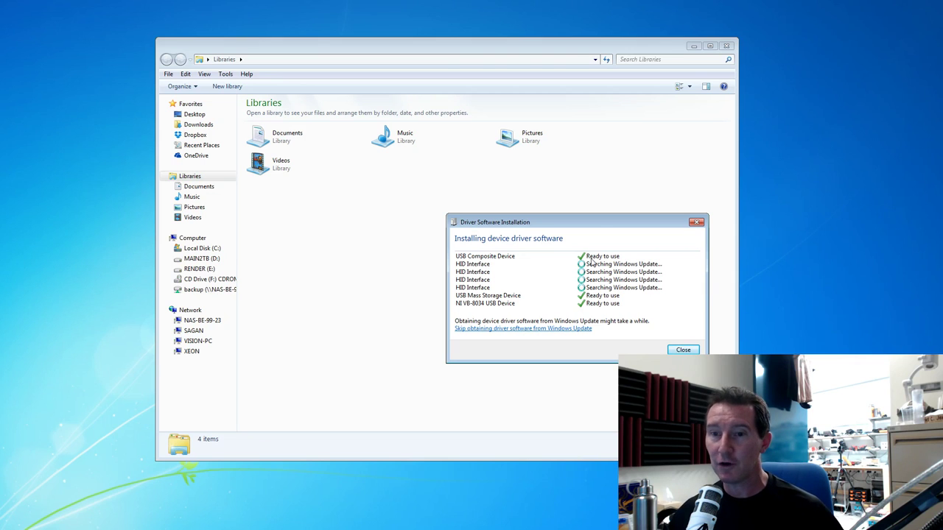
Move the driver installation dialog clear of the folder window and close the CD drive (F:) window that opens
left_click_drag(594, 226, 539, 210)
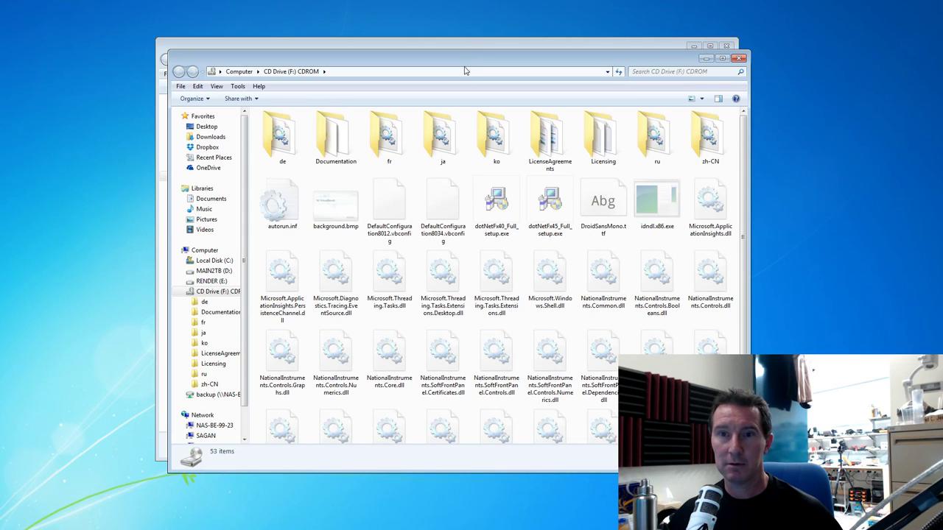
left_click(738, 59)
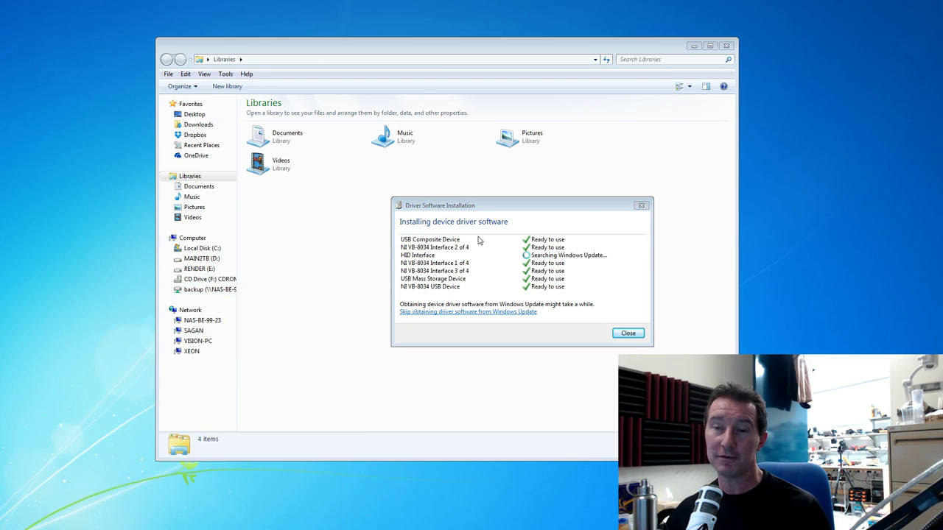
left_click_drag(479, 211, 714, 276)
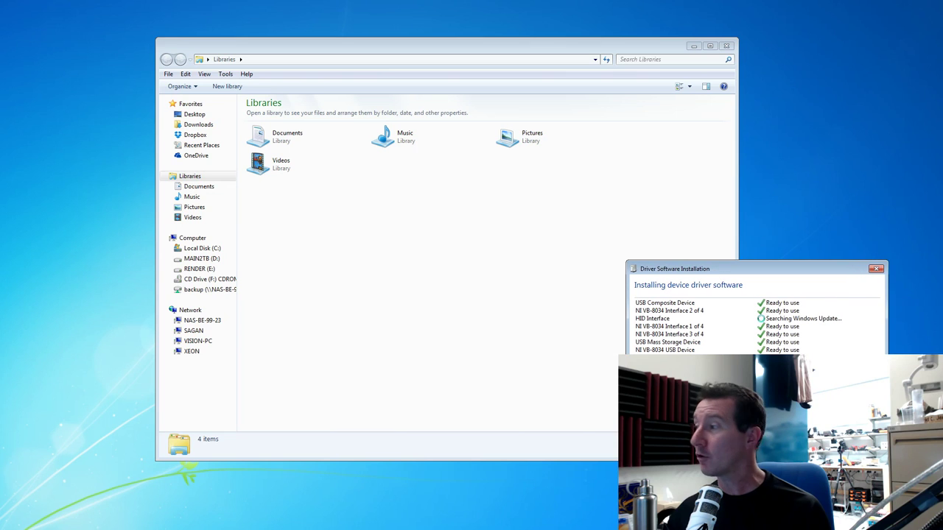
left_click_drag(784, 103, 938, 84)
key("alt+F4")
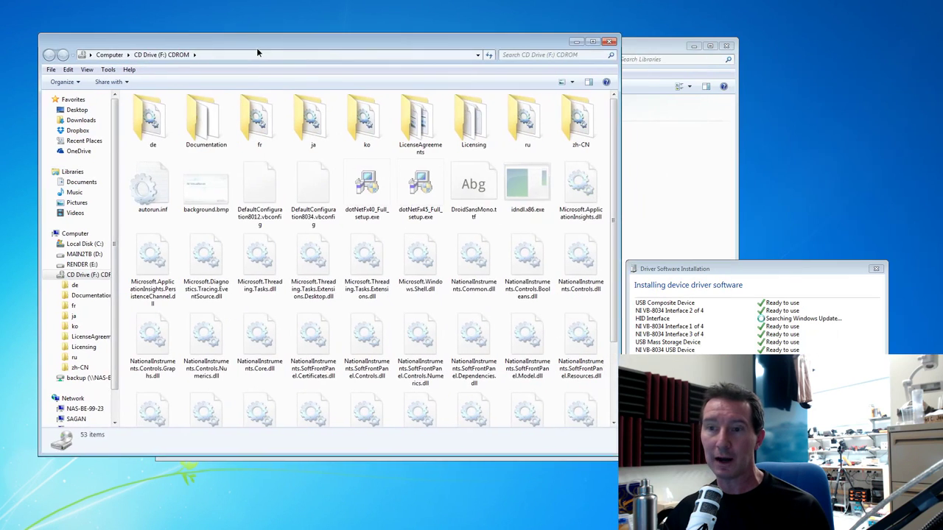
Find VirtualBenchLauncher.exe on the NI VirtualBench CD drive (F:) and run it
left_click(340, 200)
scroll(359, 254, "down", 2)
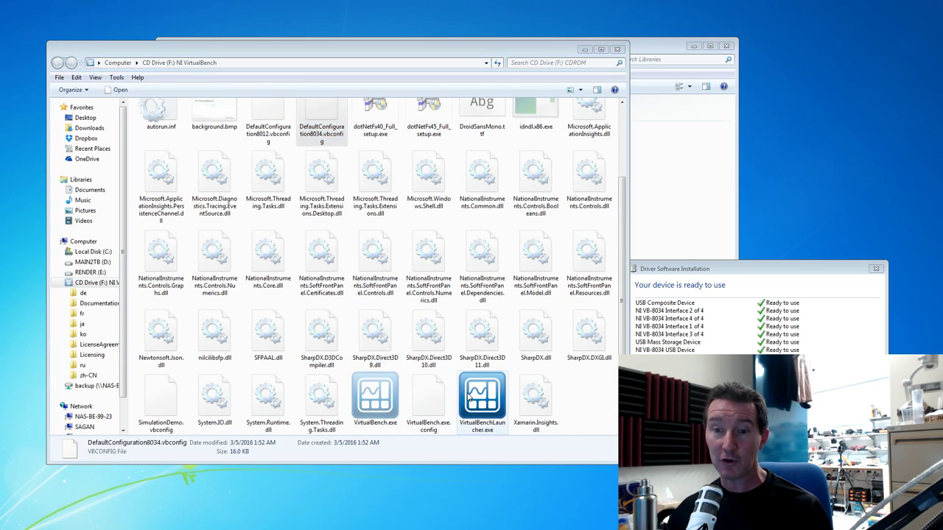
left_click_drag(752, 270, 771, 268)
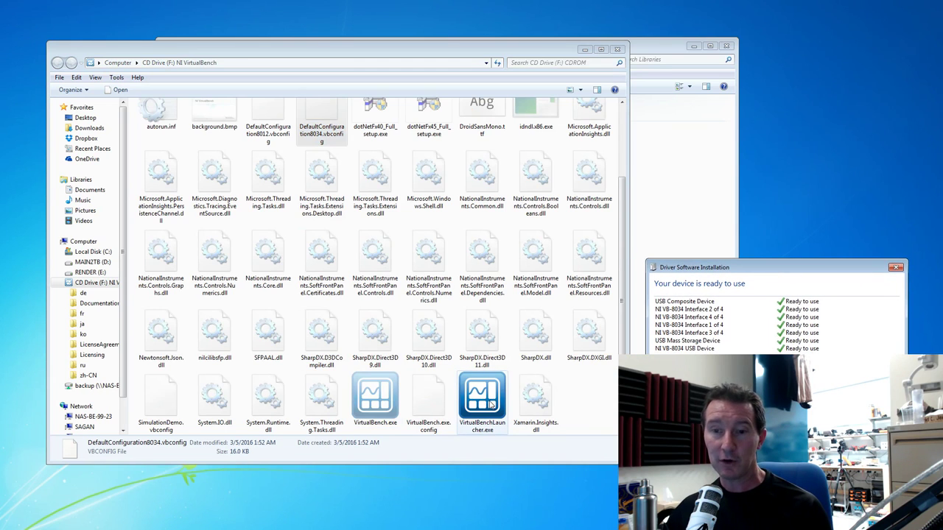
left_click(491, 404)
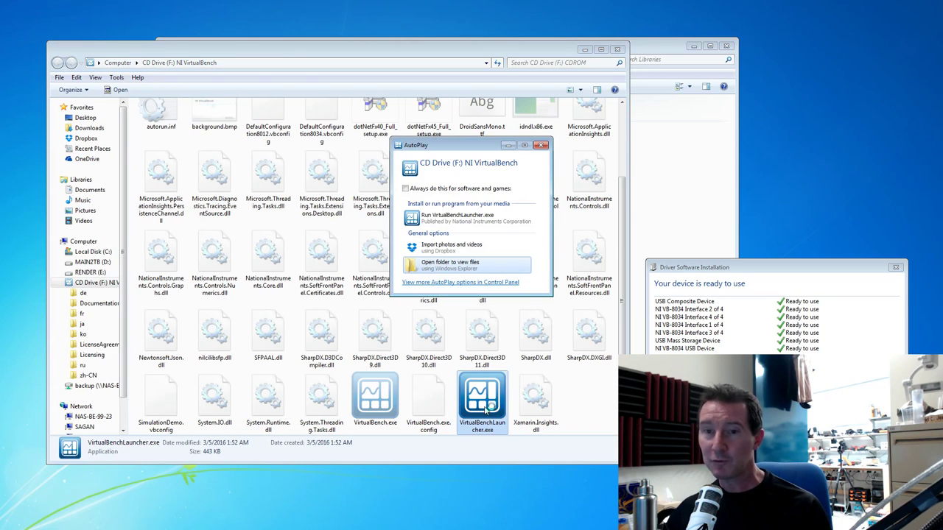
left_click(454, 218)
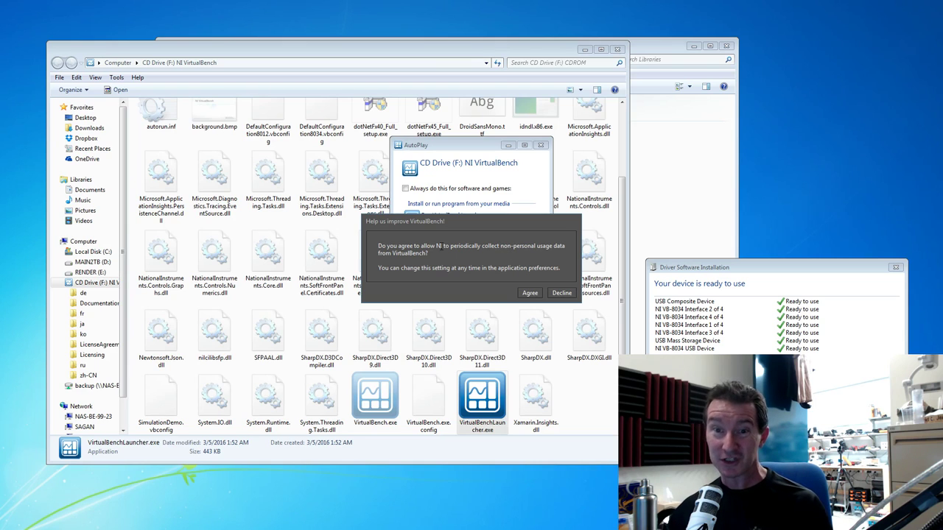
Decline the usage data collection and allow NI VirtualBench through the firewall on private networks
left_click(561, 293)
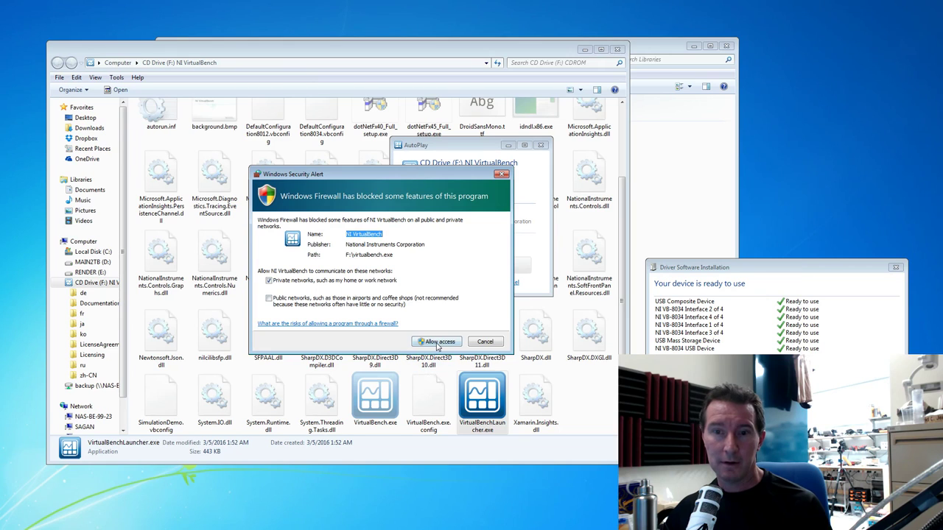
left_click(438, 343)
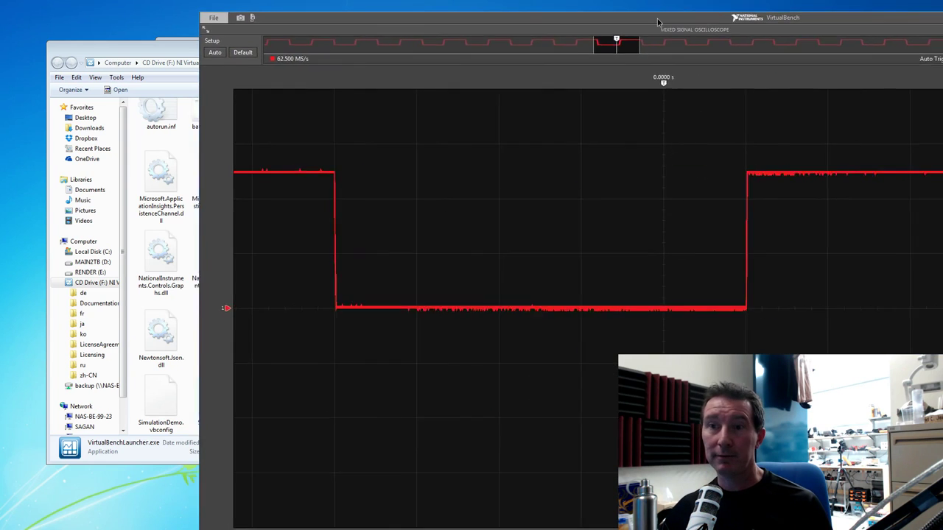
Maximize the VirtualBench window and run the automatic setup of the oscilloscope
double_click(470, 15)
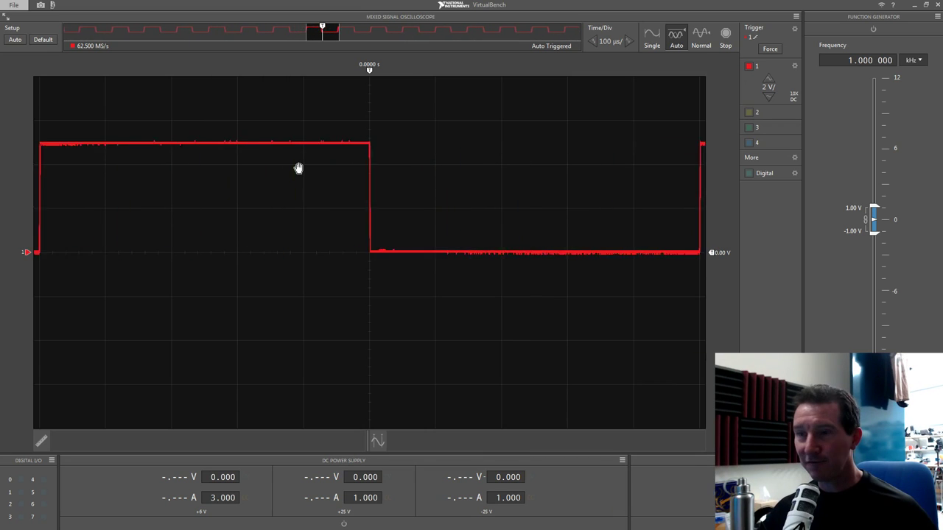
left_click(20, 43)
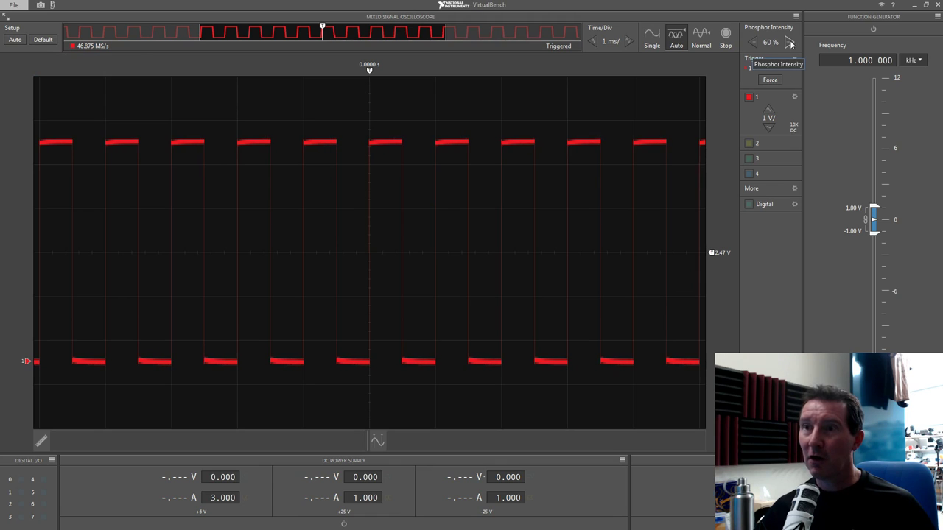
Lower the oscilloscope's phosphor intensity, then raise it to 85 % to compare the trace brightness
left_click(754, 42)
left_click(754, 42)
left_click(754, 42)
left_click(754, 42)
left_click(754, 42)
left_click(754, 42)
left_click(755, 42)
left_click(754, 42)
left_click(754, 42)
left_click(788, 43)
left_click(788, 42)
left_click(788, 42)
left_click(788, 42)
left_click(788, 43)
left_click(788, 43)
left_click(788, 42)
left_click(788, 43)
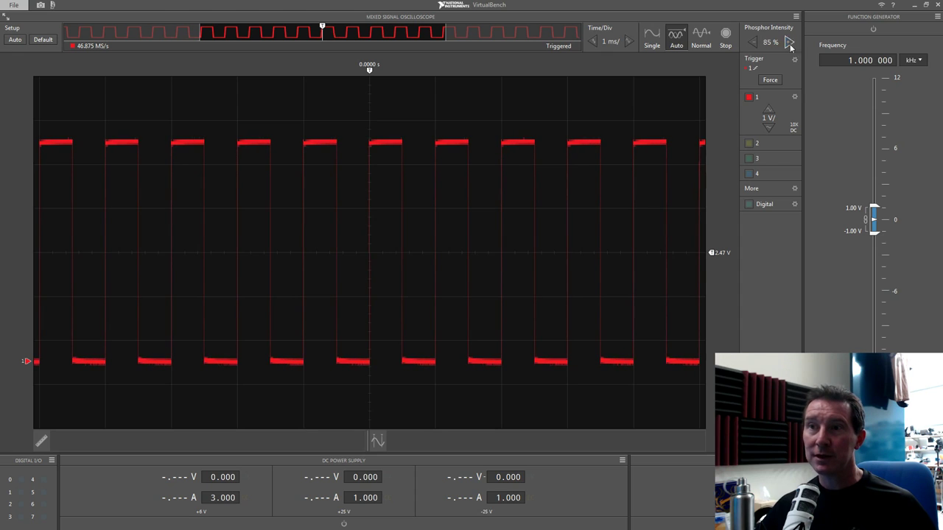
Reduce the oscilloscope's phosphor intensity to 45 %
left_click(753, 42)
left_click(753, 42)
left_click(753, 42)
left_click(752, 42)
left_click(753, 42)
left_click(752, 42)
left_click(752, 42)
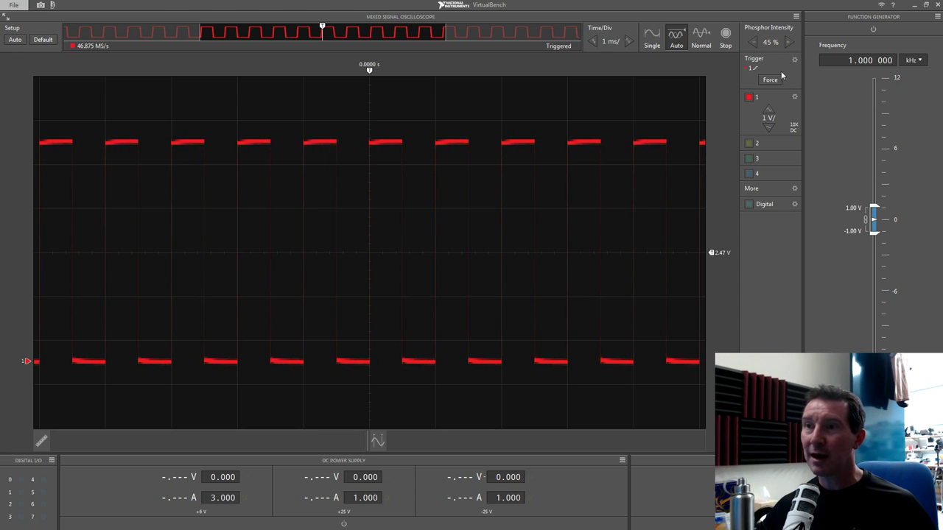
Shorten the oscilloscope time base to 20 ns/div to examine the rising edge of the channel 1 square wave
left_click(629, 43)
left_click(629, 42)
left_click(628, 43)
left_click(629, 43)
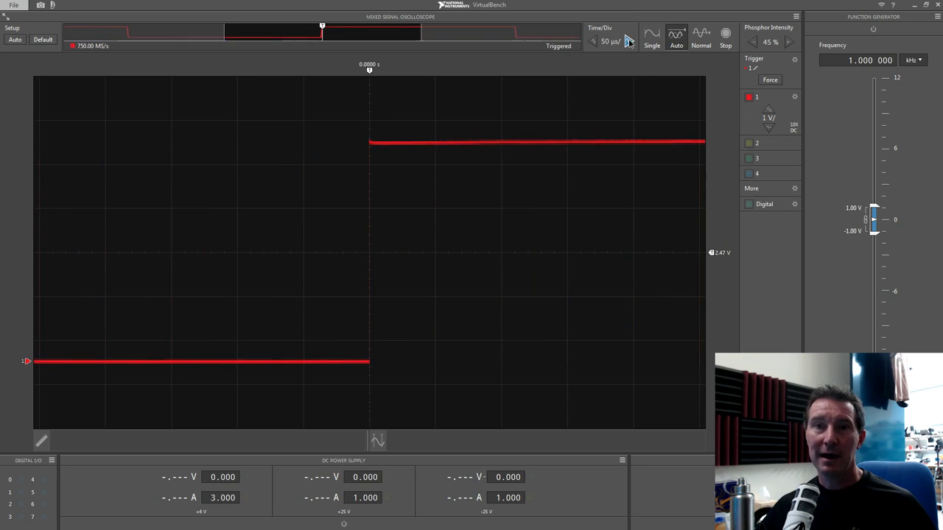
left_click(629, 43)
left_click(629, 42)
left_click(629, 42)
left_click(628, 43)
left_click(629, 42)
left_click(628, 43)
left_click(629, 43)
left_click(629, 43)
left_click(627, 42)
left_click(628, 42)
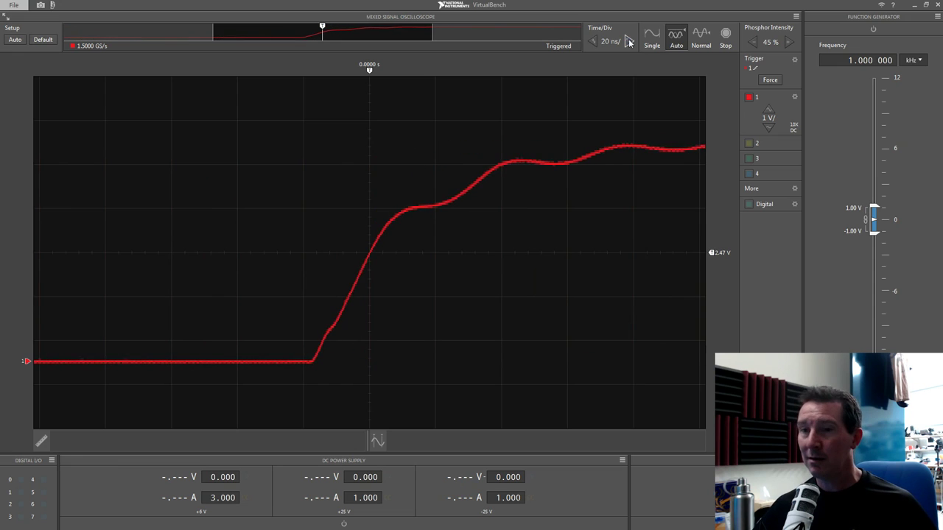
Set the oscilloscope time base to 200 ns/div
left_click(595, 42)
left_click(595, 42)
left_click(595, 42)
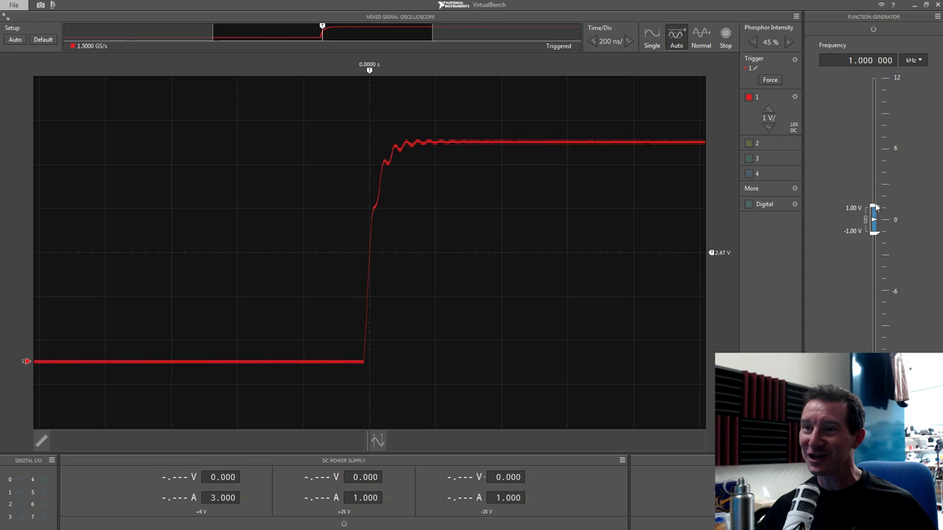
Try the function generator's amplitude at 12 V, then set it to 1.90 V
left_click_drag(875, 208, 895, 81)
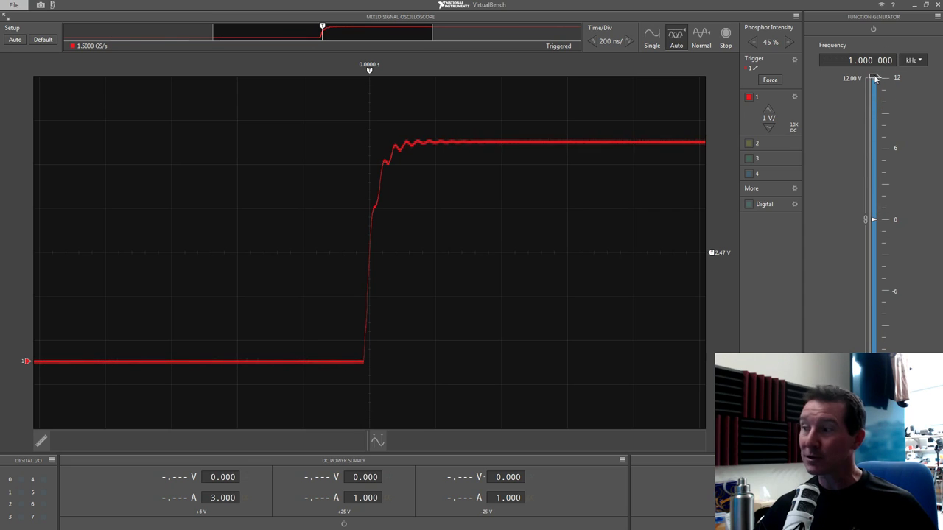
left_click_drag(875, 79, 881, 197)
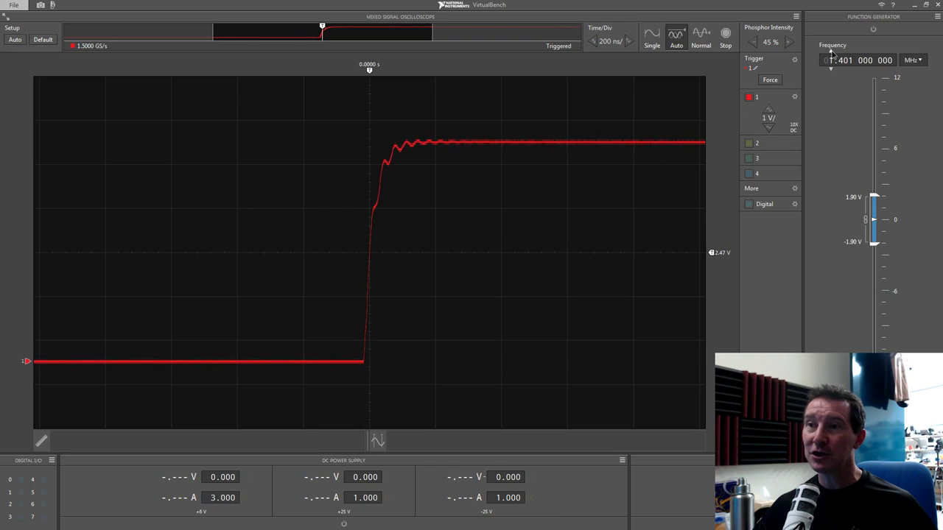
Clear the function generator's frequency value and set it to 1 MHz
left_click(830, 69)
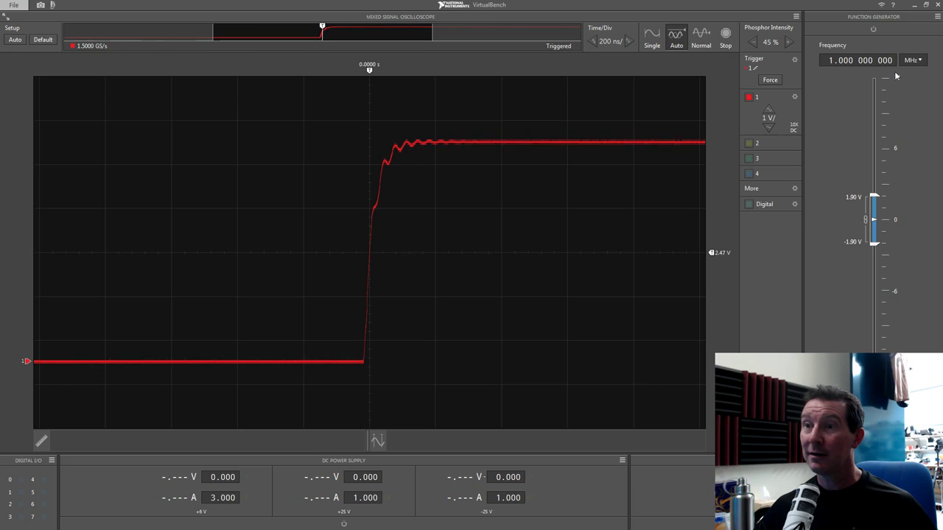
left_click(825, 60)
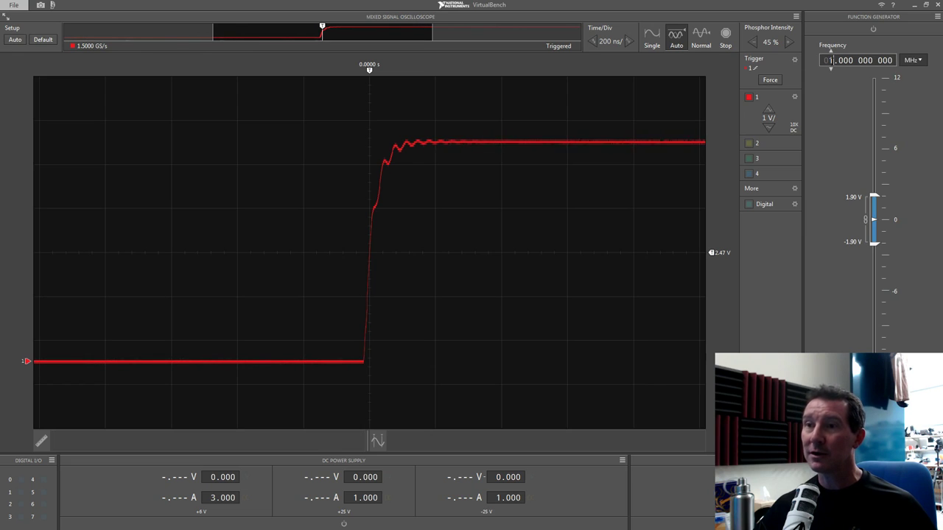
type("1")
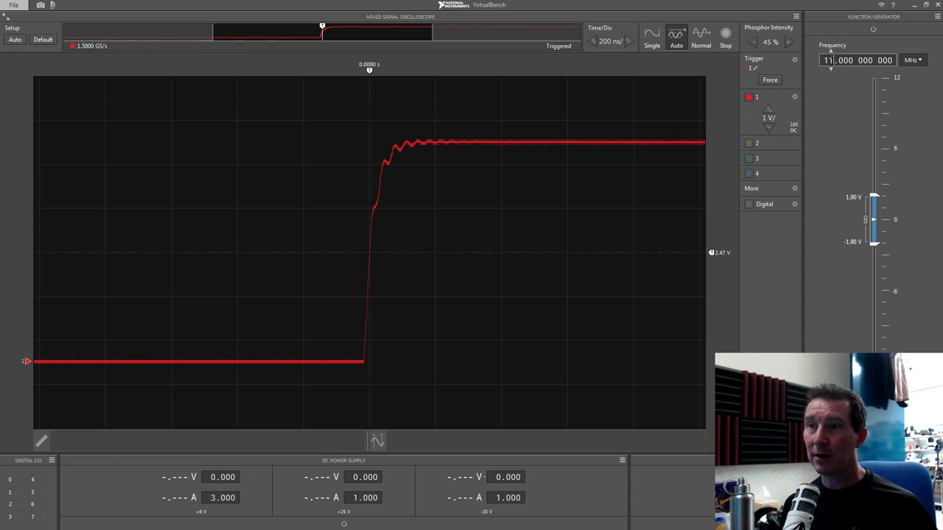
key("Delete")
key("Delete")
key("Delete")
key("Delete")
key("Delete")
key("Delete")
key("Delete")
key("Delete")
key("Delete")
key("Delete")
key("Delete")
key("Delete")
key("Delete")
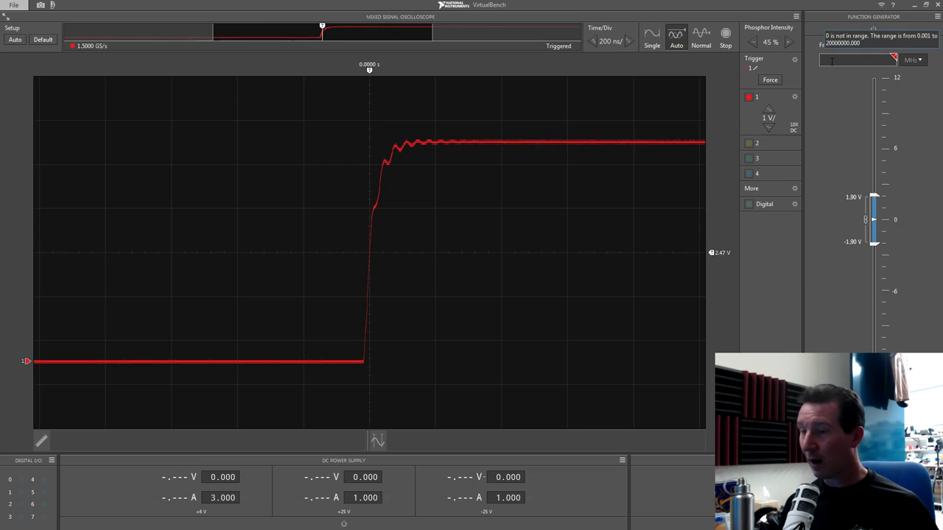
type("1")
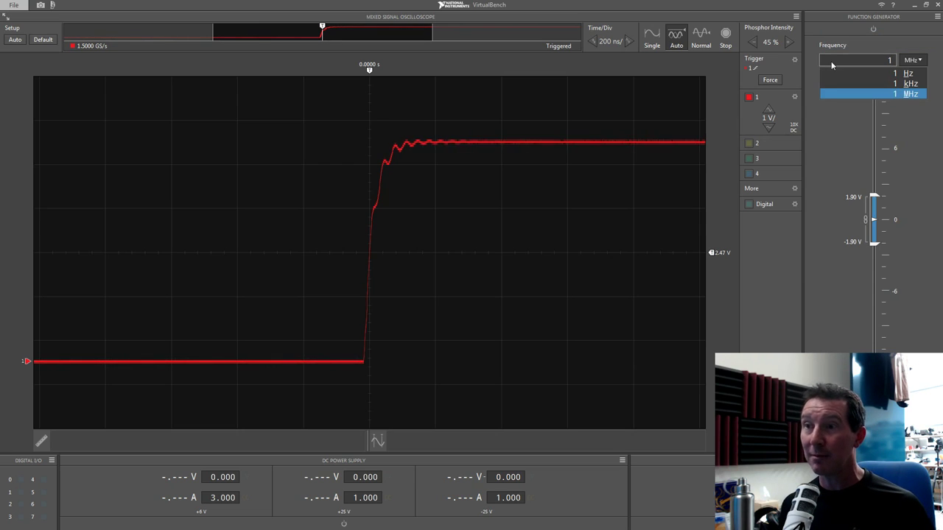
key("Return")
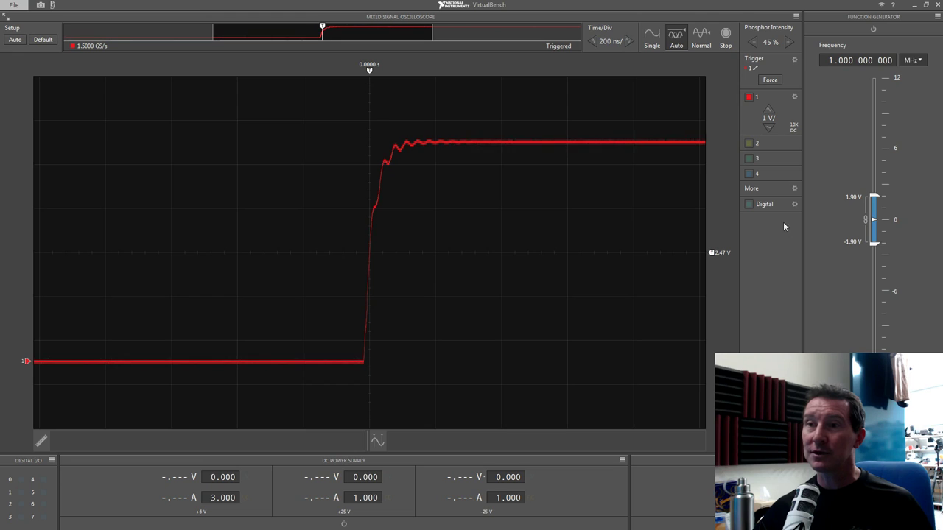
Review the oscilloscope's available acquisition modes, including Digital Phosphor, Peak Detect, Sample and averaging, without changing the selection
left_click(795, 17)
mouse_move(843, 30)
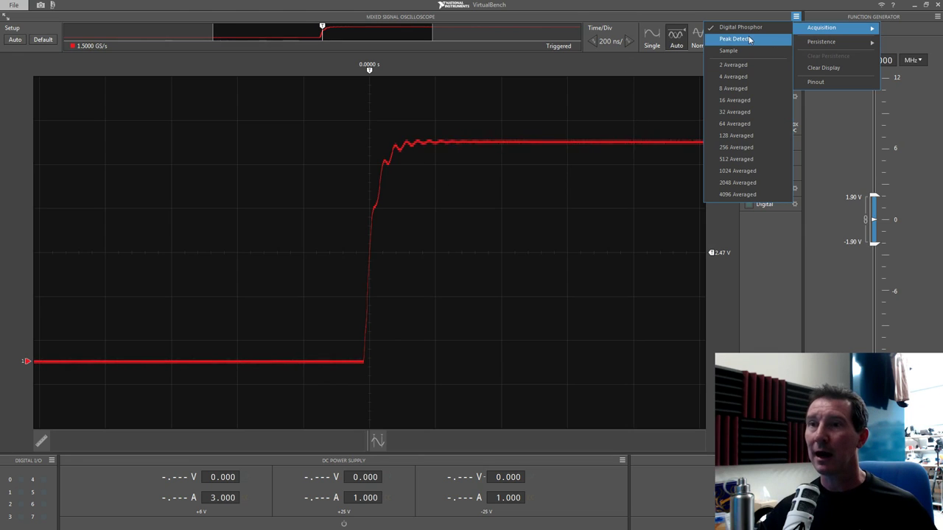
left_click(457, 158)
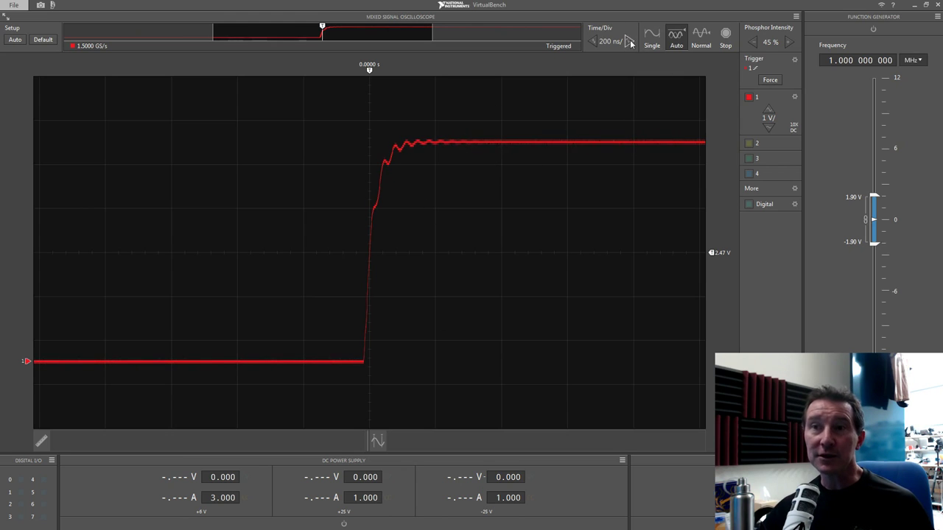
Shorten the time base to 5 ns/div, then lengthen it to 500 ns/div
scroll(622, 41, "down", 5)
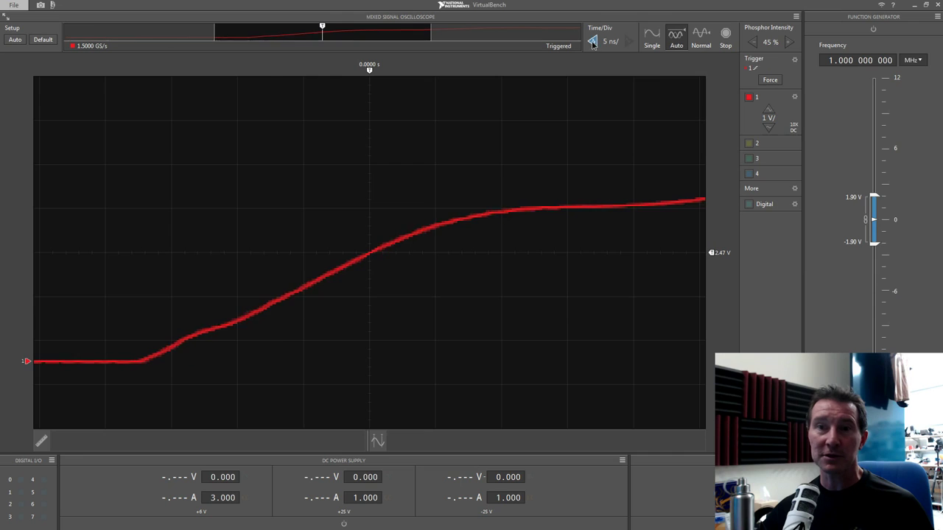
scroll(596, 44, "up", 5)
left_click(595, 42)
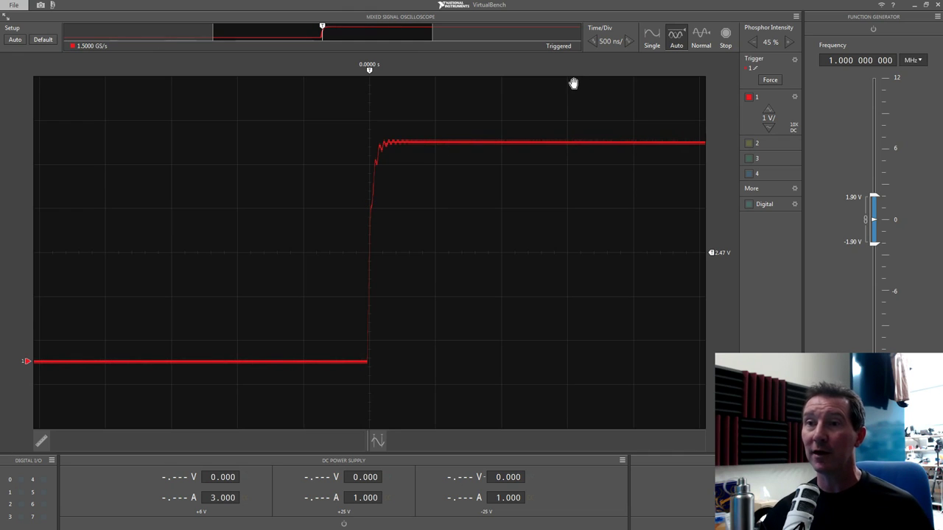
Stop the acquisition and shorten the time base to examine the captured rising edge in detail
left_click(726, 38)
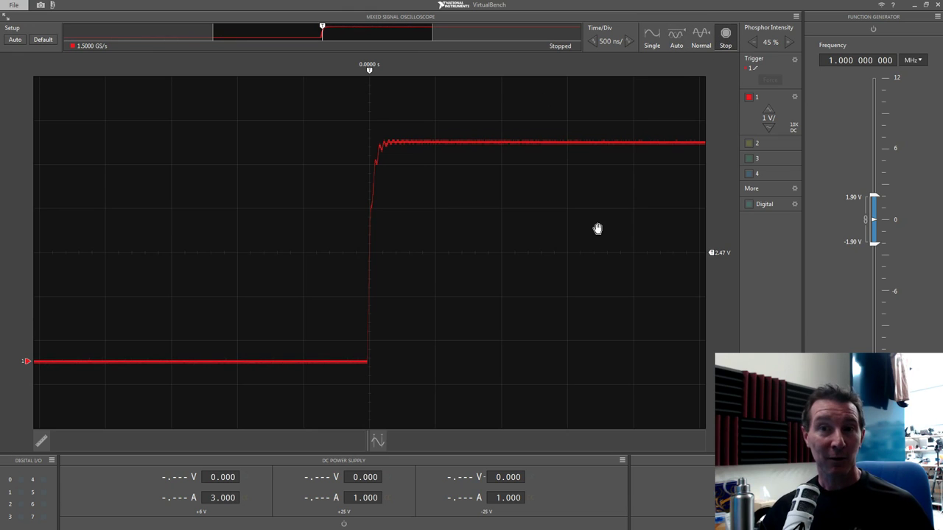
left_click(627, 41)
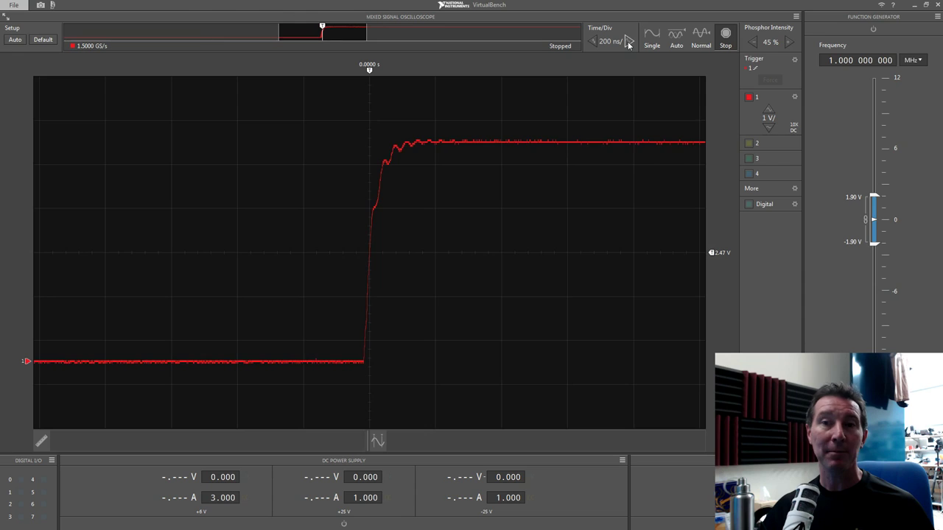
left_click(627, 41)
left_click(628, 41)
left_click(627, 42)
left_click(628, 41)
left_click(627, 42)
Lengthen the time base of the stopped capture to 100 µs/div to examine the extent of the stored waveform
left_click(593, 42)
left_click(593, 41)
left_click(593, 41)
left_click(593, 41)
left_click(593, 41)
left_click(594, 41)
left_click(593, 41)
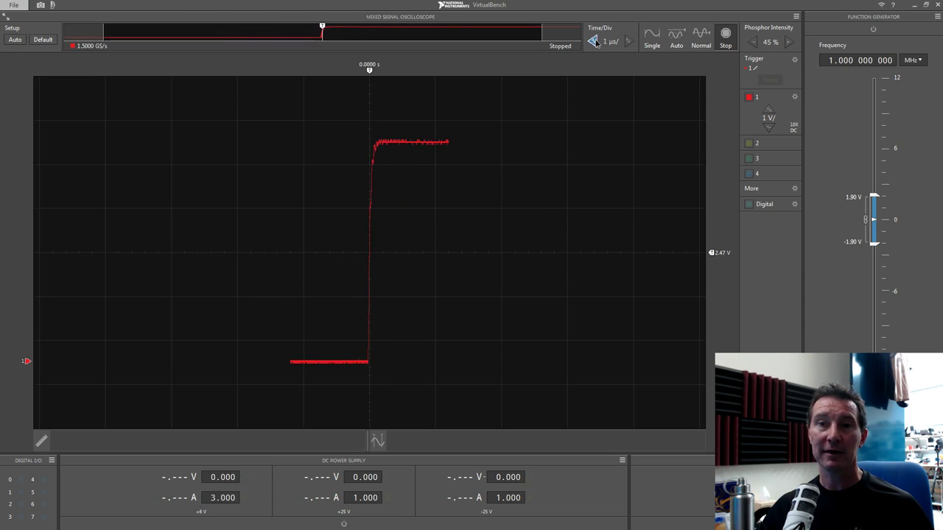
left_click(594, 41)
left_click(594, 41)
left_click(594, 41)
left_click(594, 41)
left_click(593, 41)
left_click(594, 41)
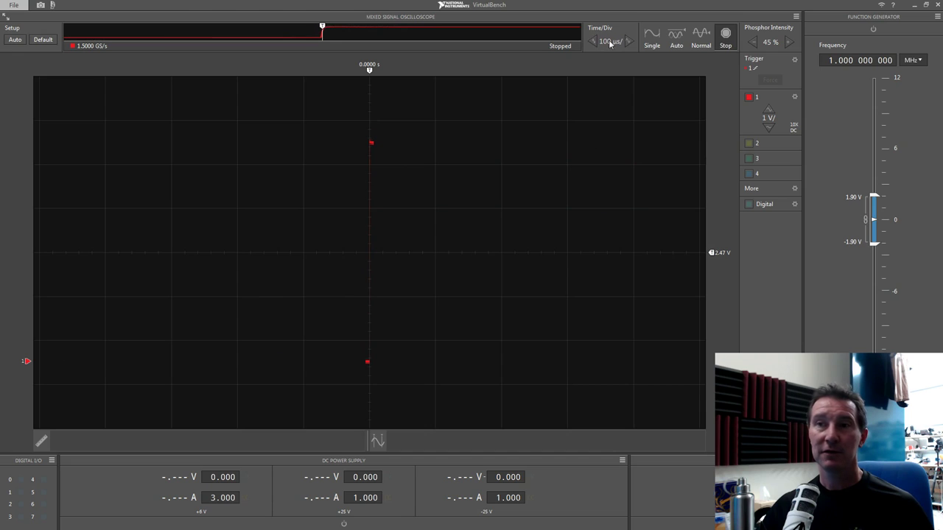
Resume acquisition in Auto mode and lengthen the time base to 10 ms/div
left_click(676, 37)
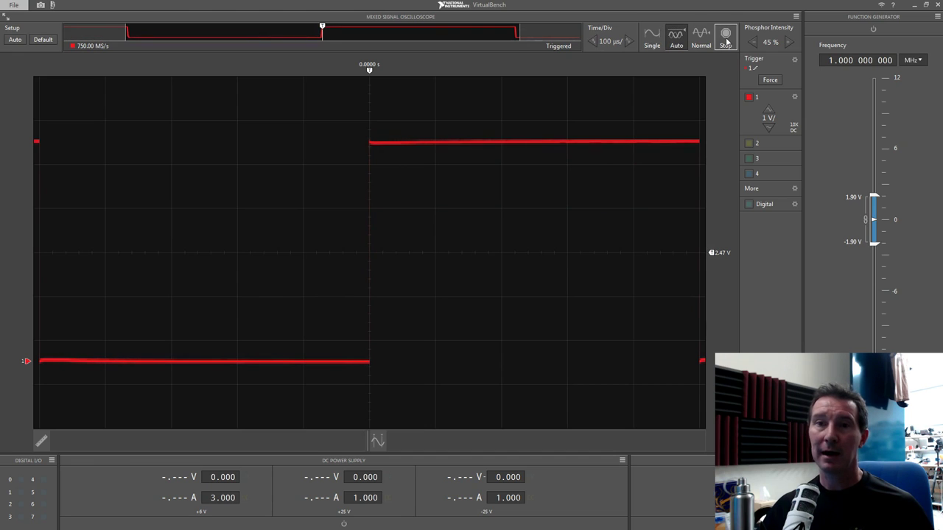
left_click(593, 41)
left_click(593, 42)
left_click(592, 41)
left_click(593, 41)
left_click(593, 41)
left_click(593, 41)
left_click(592, 41)
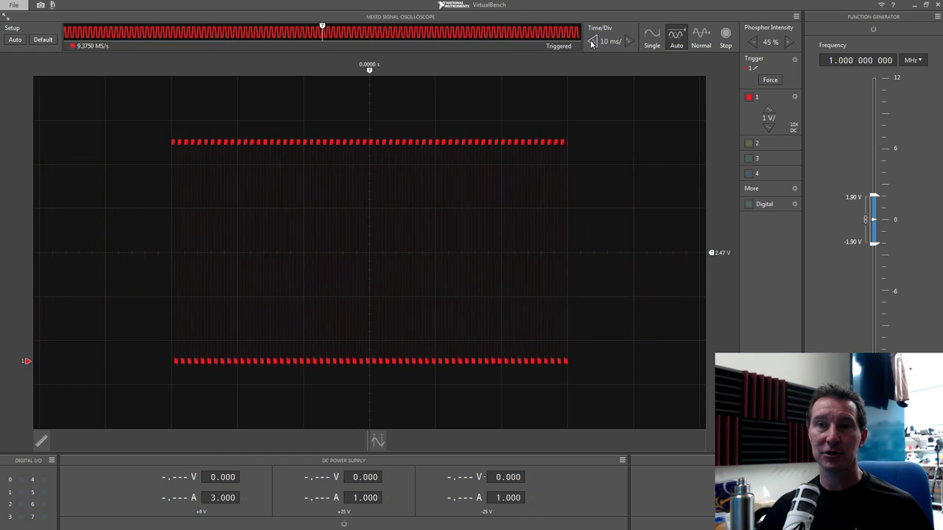
Lengthen the oscilloscope's time base to 100 ms/div and stop the acquisition
left_click(593, 41)
left_click(593, 42)
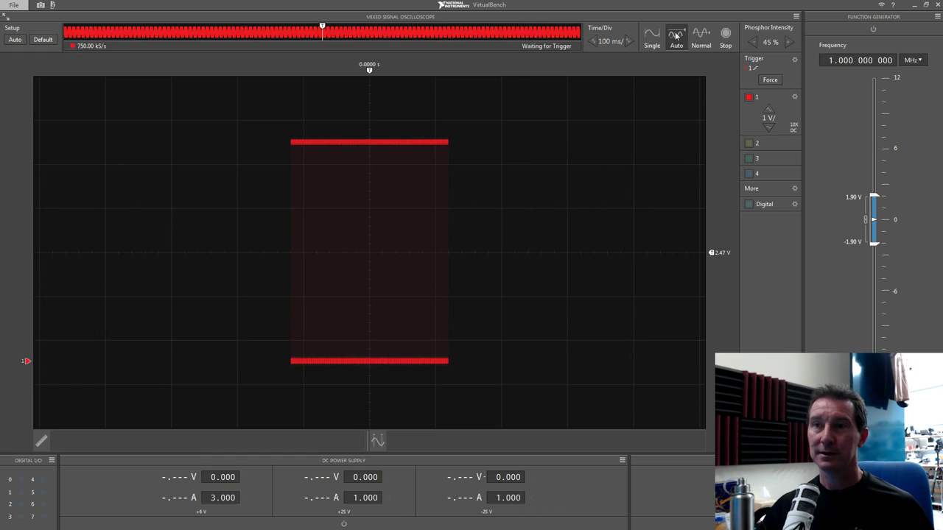
left_click(725, 41)
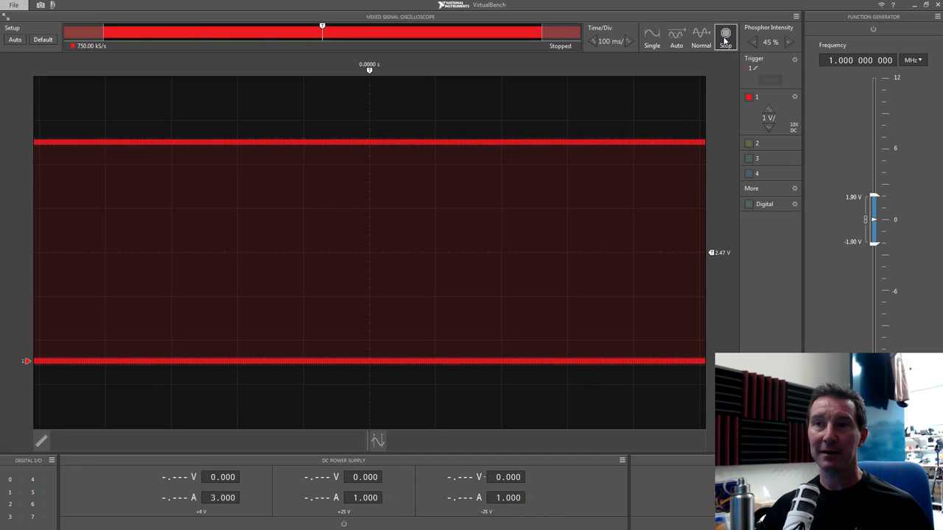
Shorten the time base of the stopped capture step by step to examine the stored signal around the trigger point
left_click(628, 41)
left_click(628, 42)
left_click(628, 41)
left_click(628, 41)
left_click(628, 41)
left_click(629, 41)
left_click(629, 41)
left_click(628, 41)
left_click(628, 42)
left_click(628, 41)
left_click(629, 41)
left_click(629, 41)
left_click(628, 42)
left_click(628, 41)
Lengthen the time base of the stopped capture to 500 µs/div to examine several periods of the square wave
left_click(594, 41)
left_click(594, 42)
left_click(594, 41)
left_click(594, 42)
left_click(594, 41)
left_click(594, 41)
left_click(594, 41)
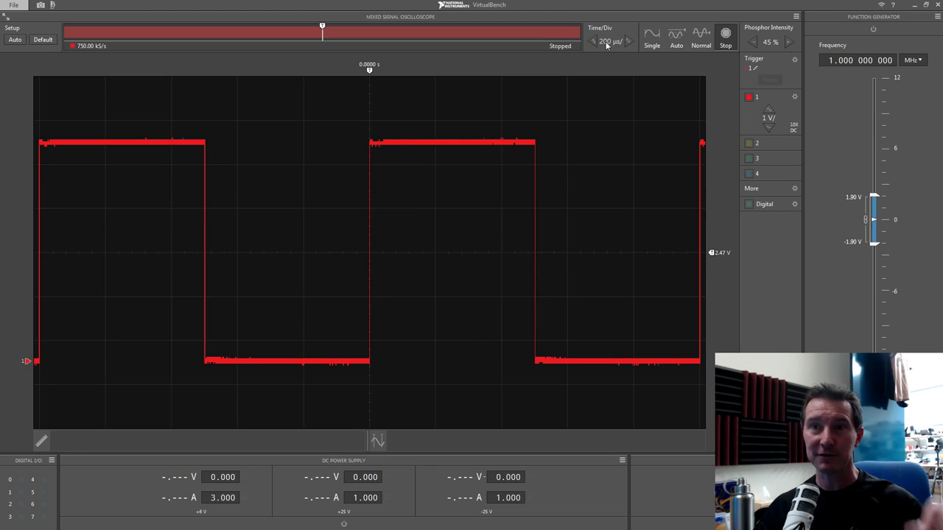
scroll(613, 43, "up", 1)
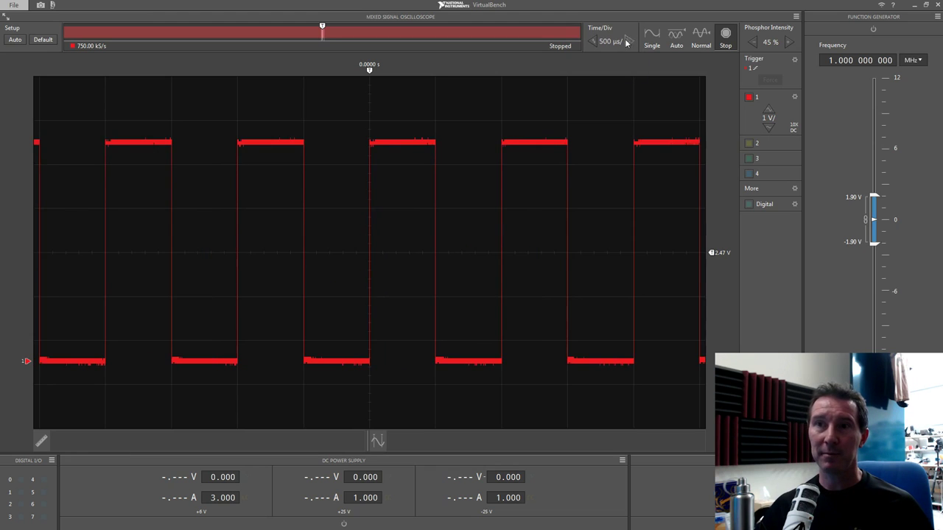
Shorten the time base to 10 µs/div and resume acquisition in Auto mode
left_click(627, 42)
left_click(627, 42)
left_click(627, 42)
left_click(626, 42)
left_click(628, 42)
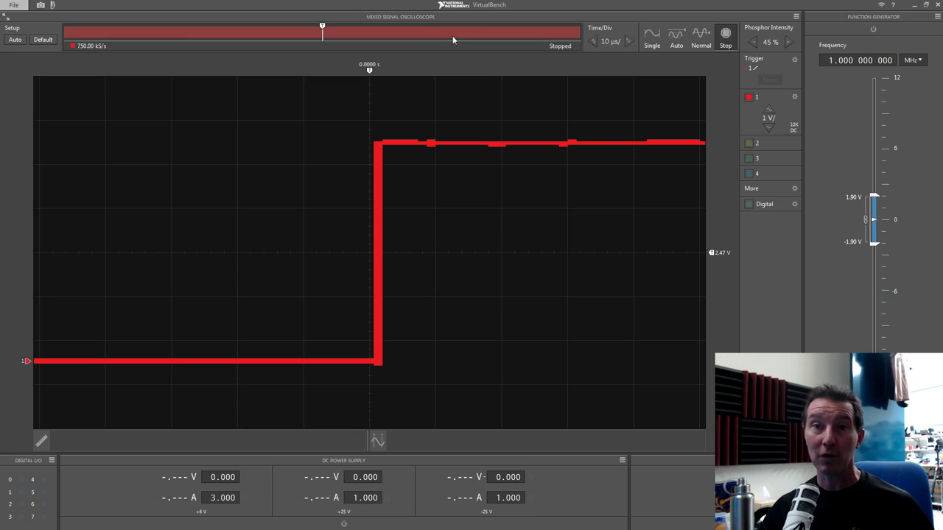
left_click(676, 38)
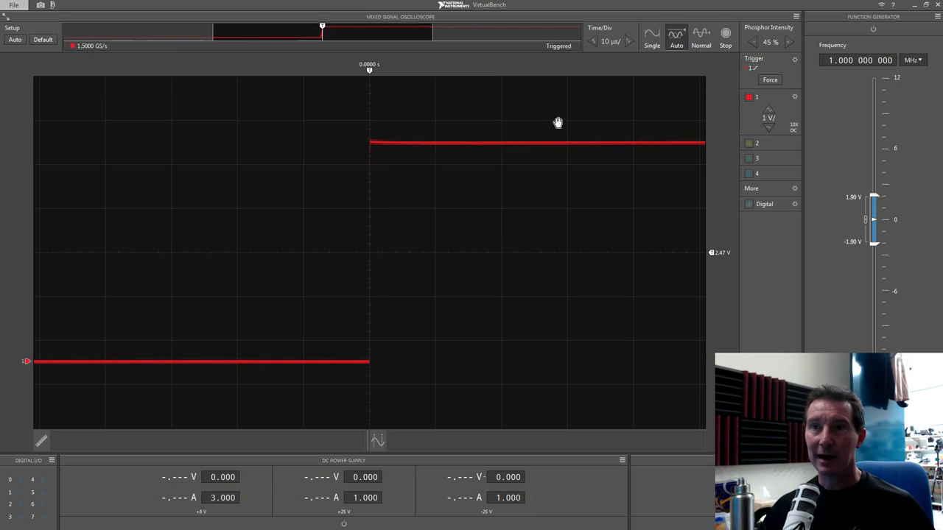
Raise the oscilloscope's phosphor intensity to 85 %
left_click(786, 43)
left_click(787, 43)
left_click(786, 43)
left_click(786, 43)
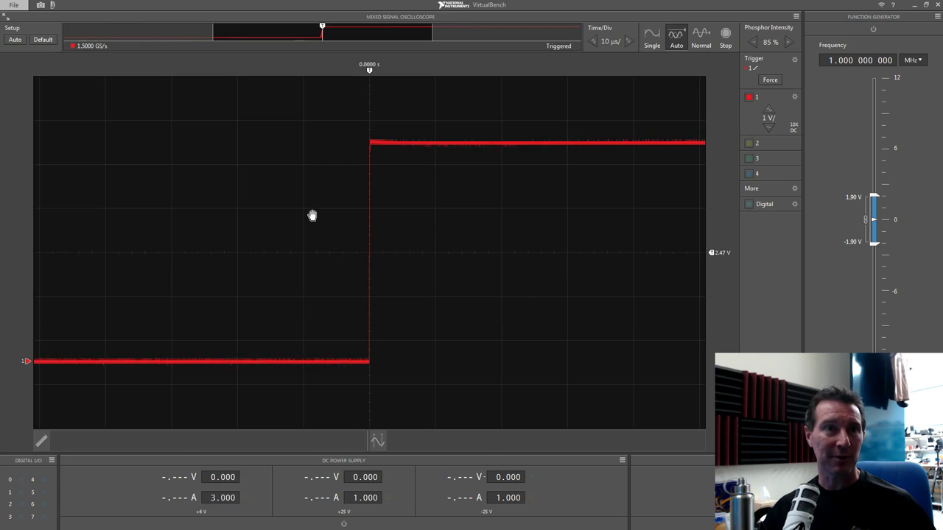
Examine the save options for exporting a screenshot and leave them without saving
left_click(13, 5)
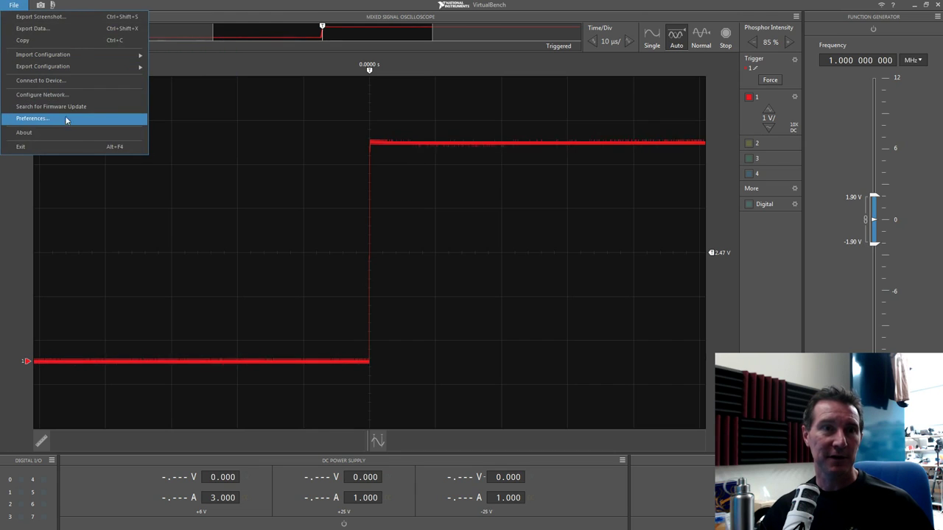
left_click(58, 17)
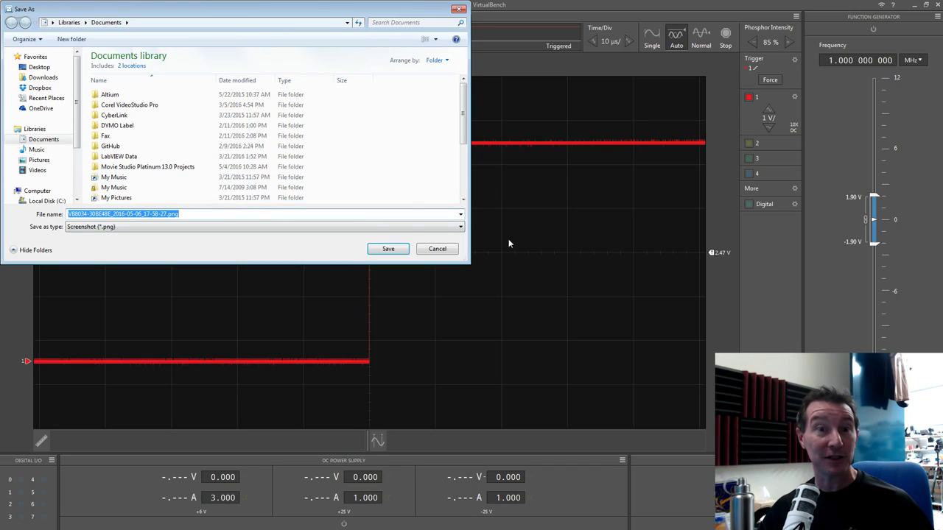
left_click(428, 249)
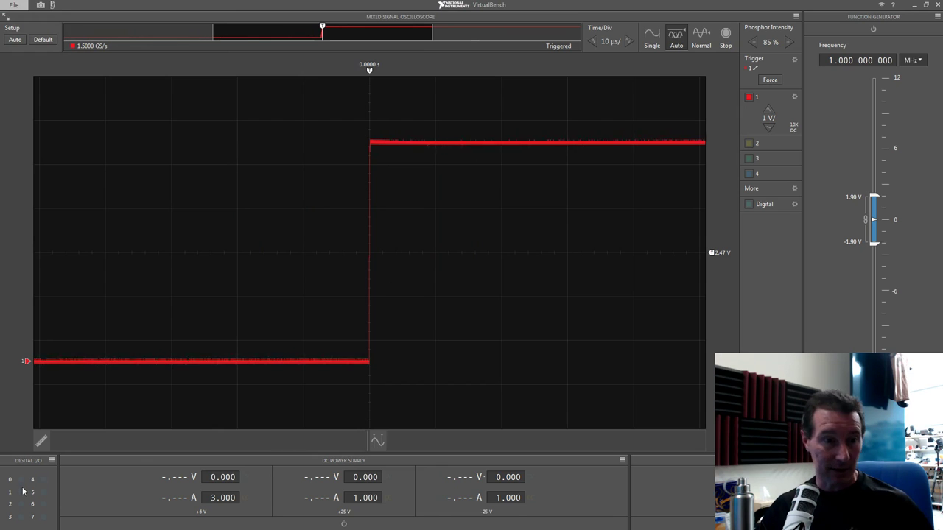
Set digital I/O line 7 as an output and switch it on
left_click(52, 461)
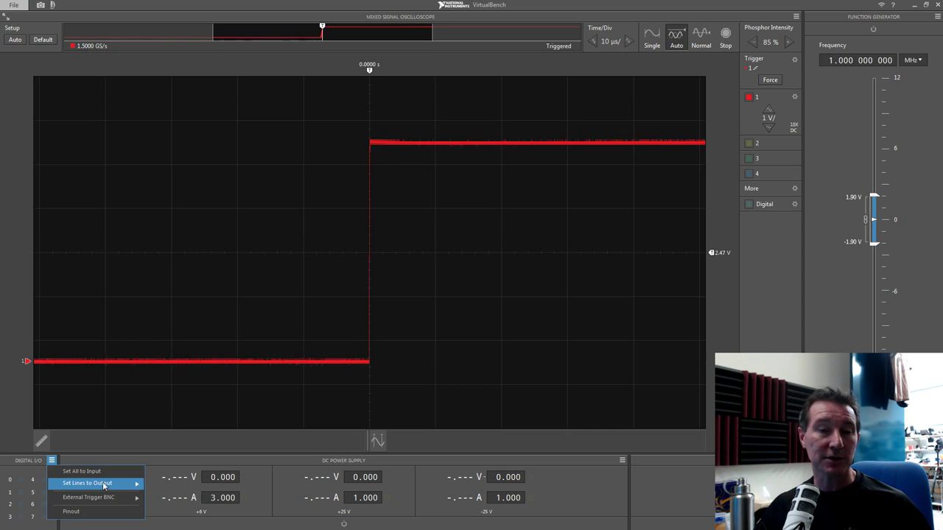
mouse_move(103, 485)
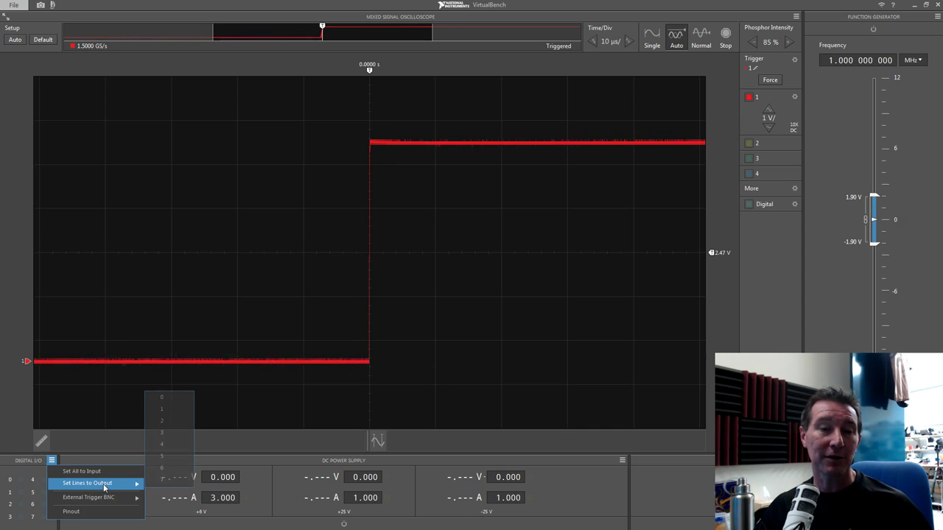
left_click(168, 483)
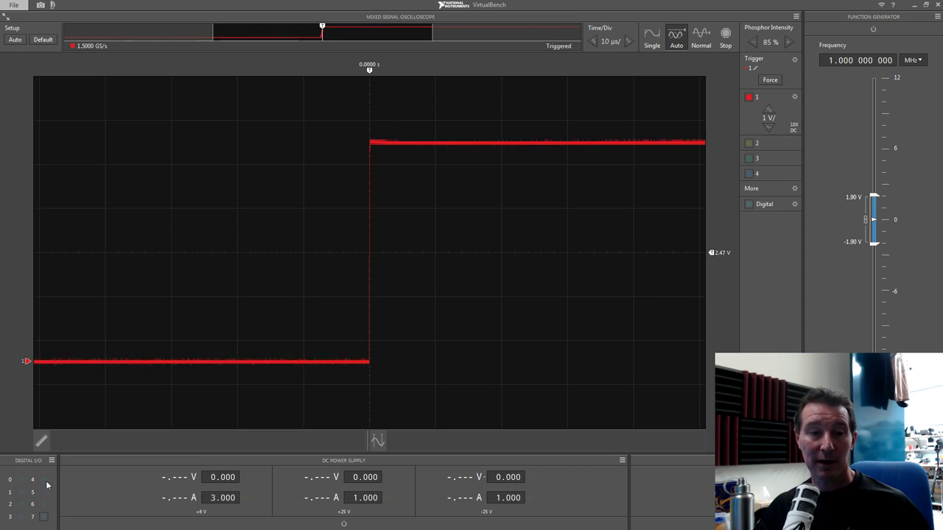
left_click(43, 517)
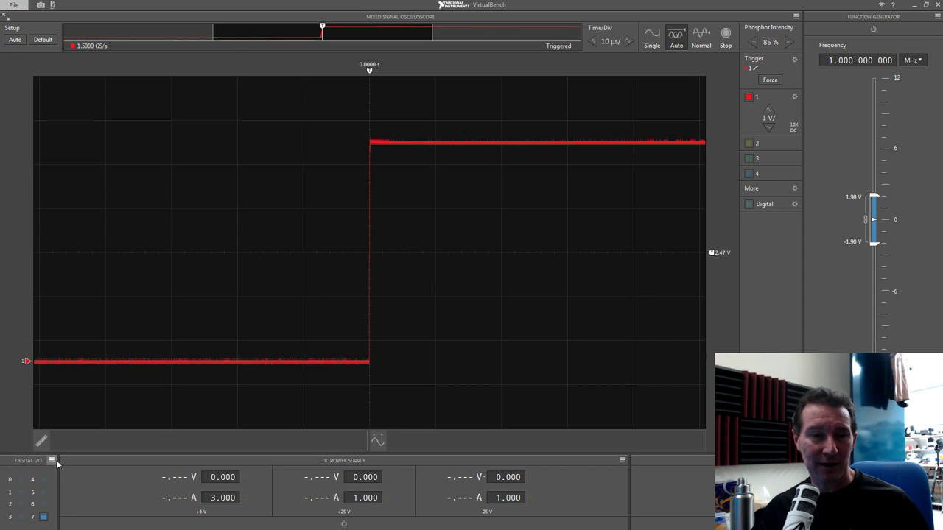
Set the digital I/O's External Trigger BNC to FGEN Start
mouse_move(121, 498)
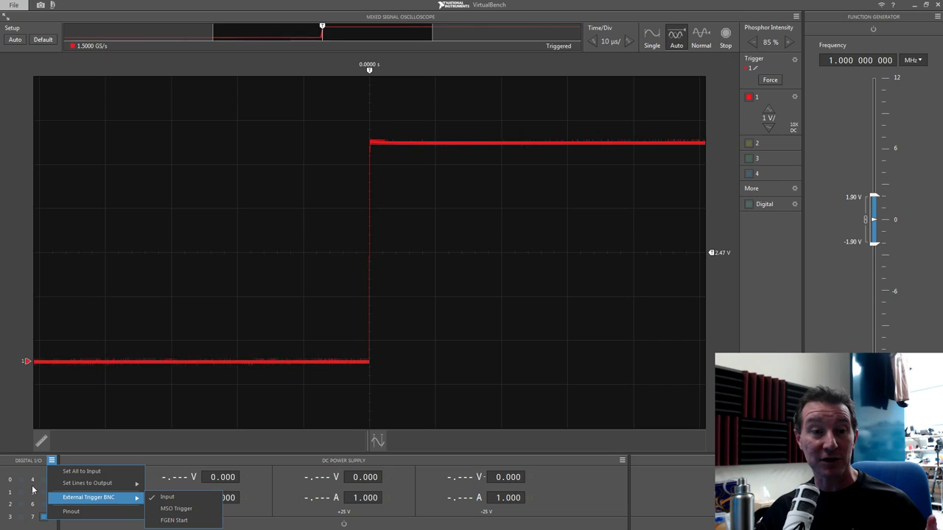
left_click(183, 521)
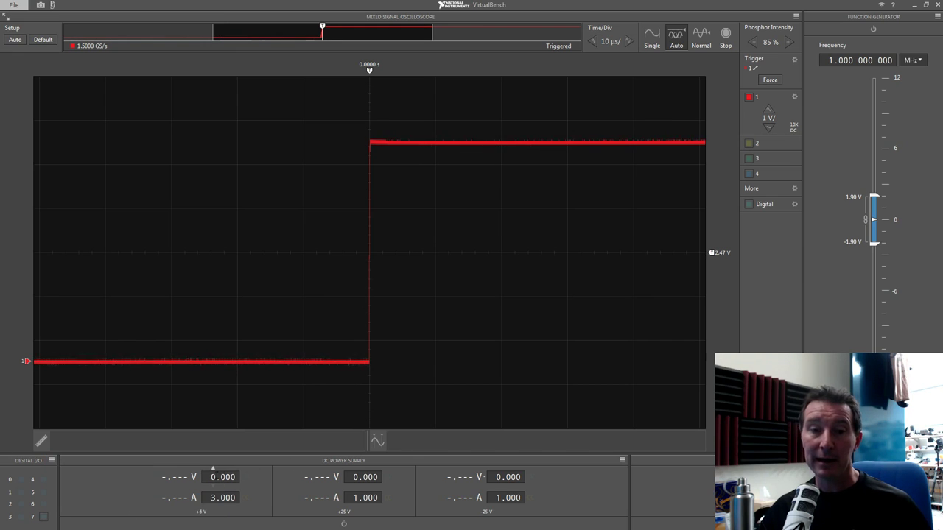
Set the +6 V supply's voltage to 5 V and turn on the DC power supply outputs
left_click(215, 477)
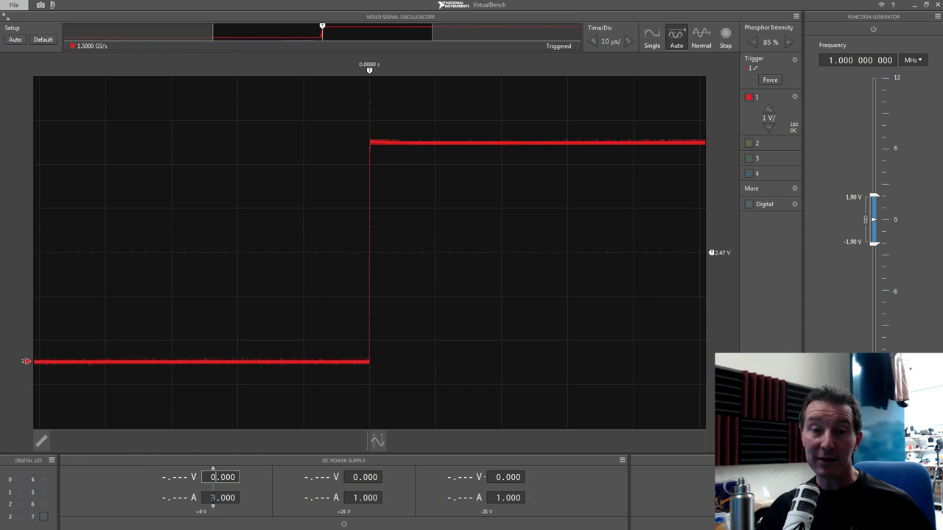
left_click(212, 468)
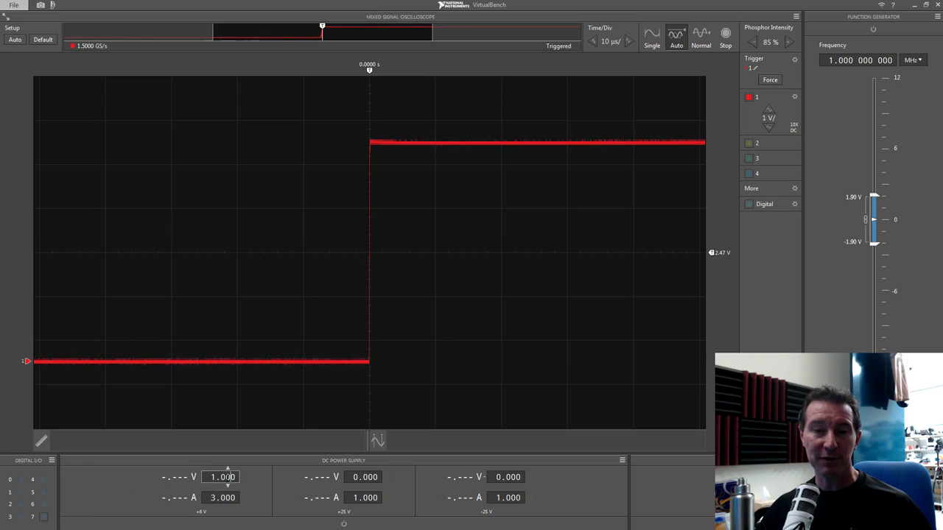
double_click(229, 480)
type("5")
key("Return")
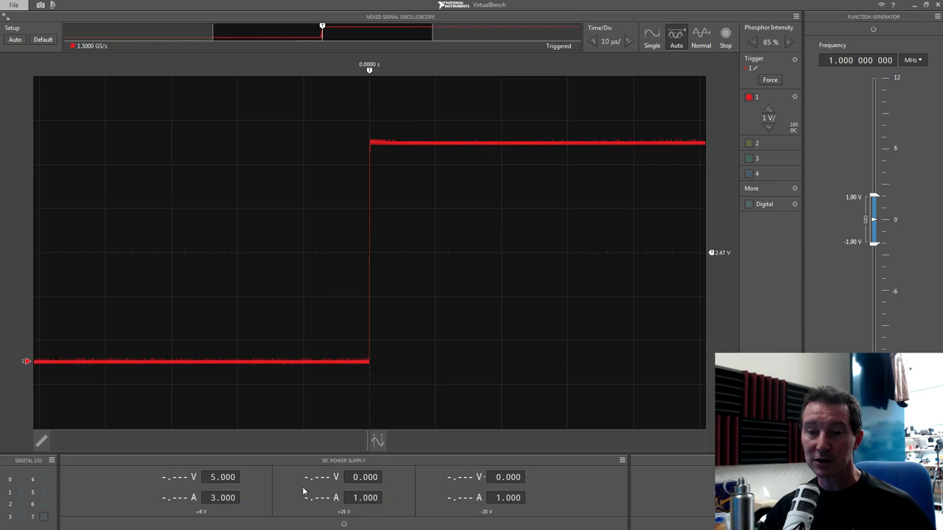
left_click(344, 524)
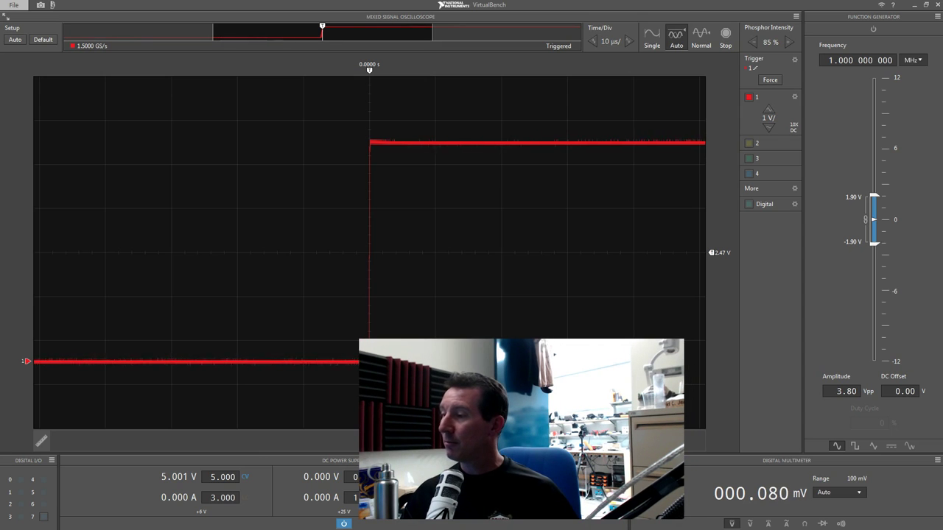
Try the multimeter's AC voltage, current, resistance and continuity modes, and return it to DC voltage
left_click(747, 525)
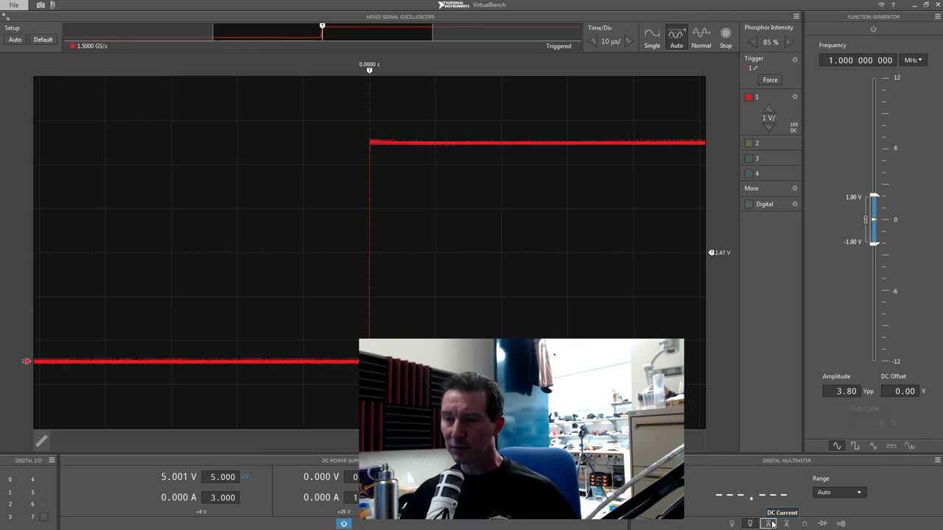
left_click(771, 523)
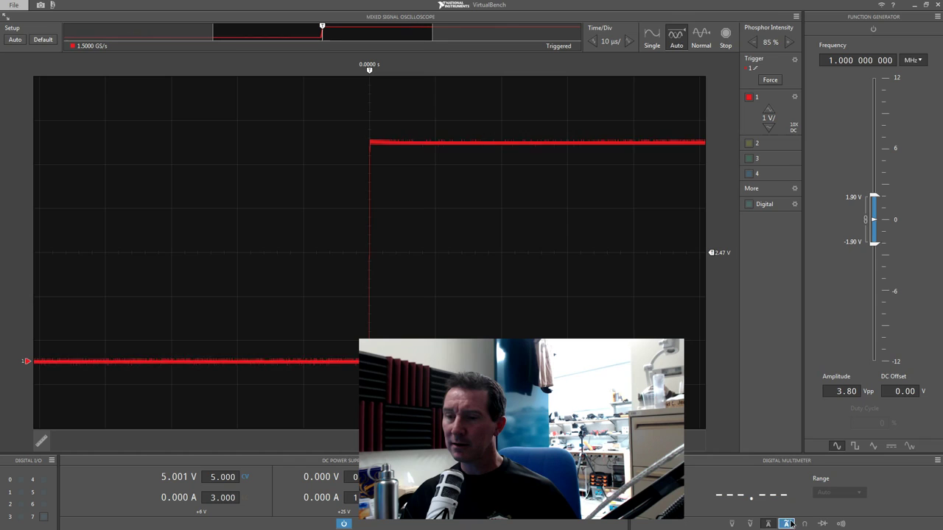
left_click(805, 524)
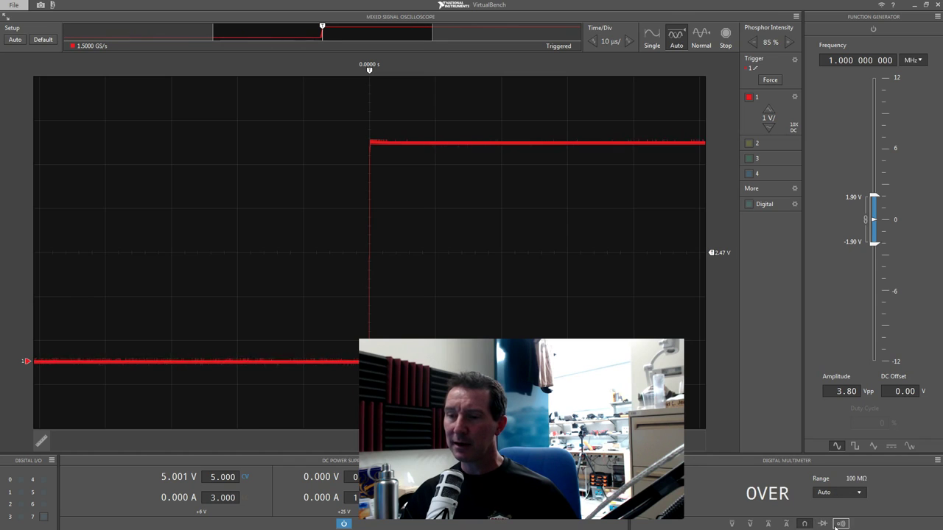
left_click(840, 523)
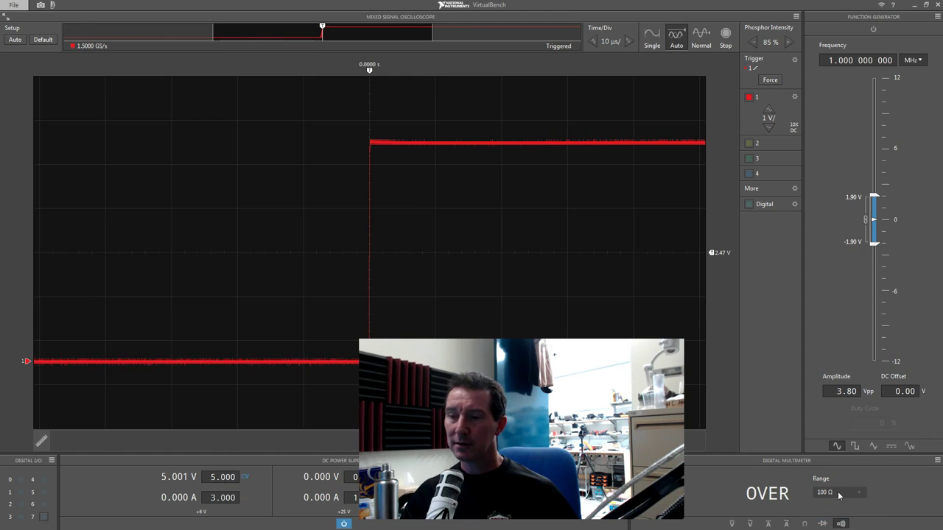
left_click(731, 523)
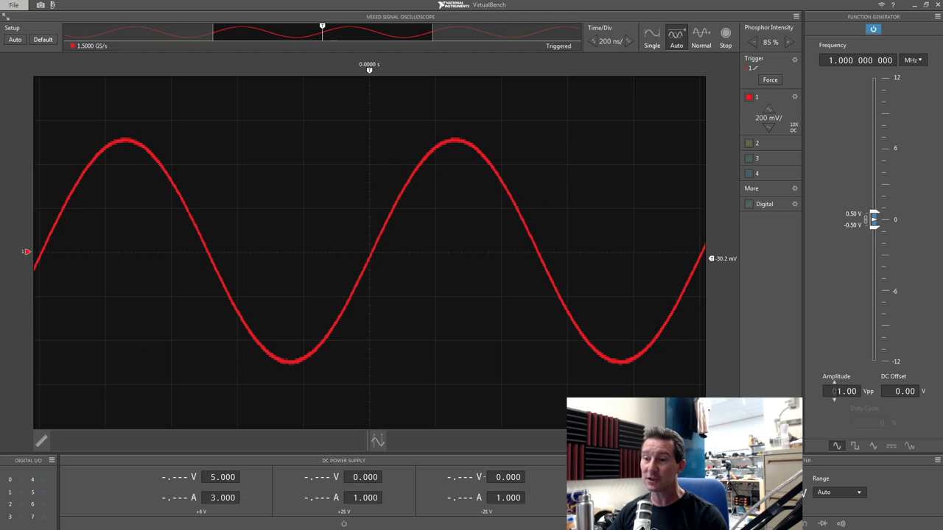
Switch the function generator's output through square, triangle and DC level to arbitrary waveform
left_click(855, 447)
left_click(873, 447)
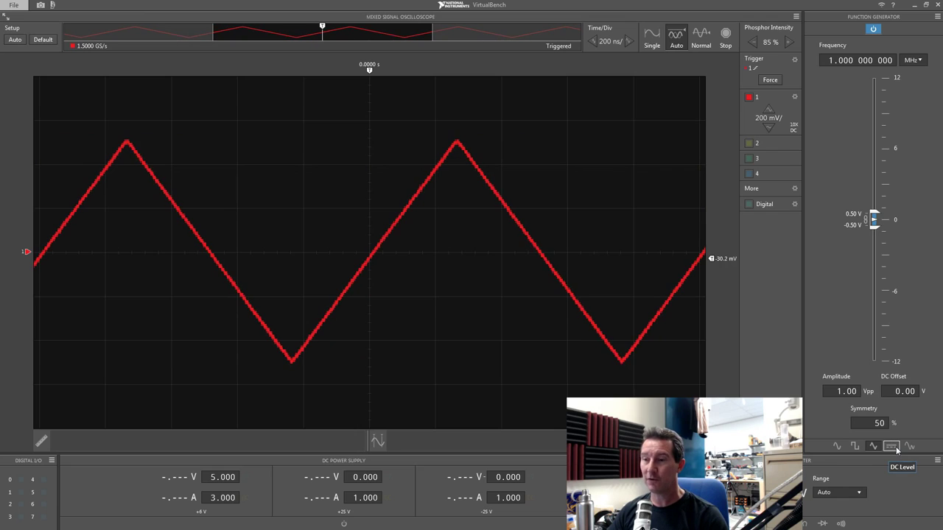
left_click(893, 446)
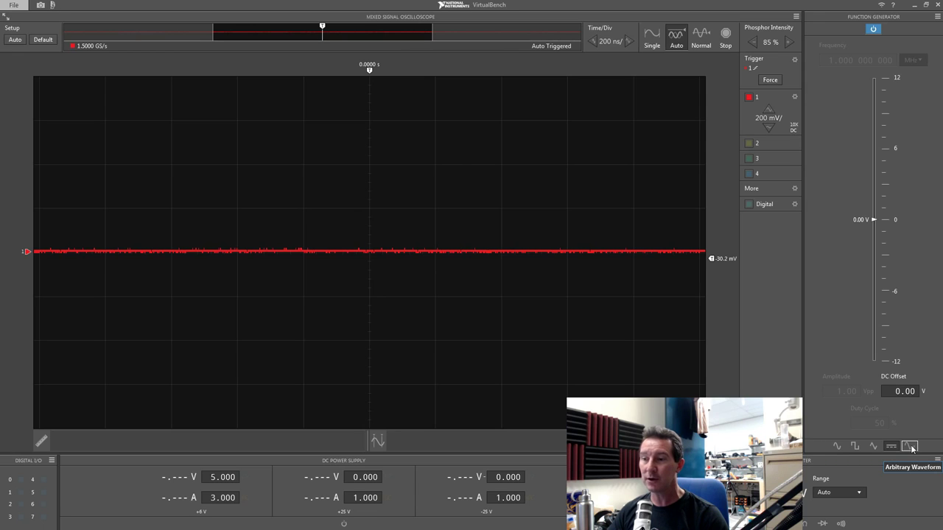
left_click(910, 447)
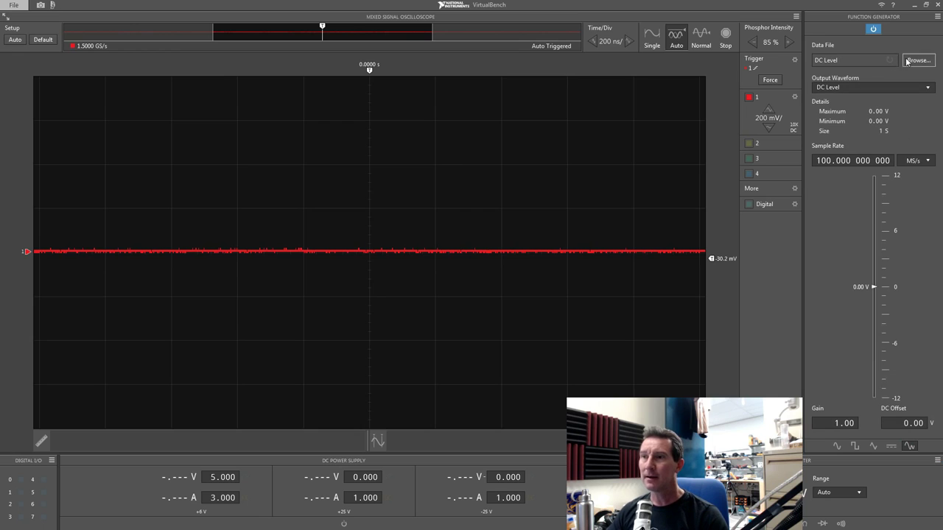
Look for an arbitrary waveform data file on the NI VirtualBench CD drive, including its Documentation folder, and close the file browser
left_click(928, 88)
left_click(917, 60)
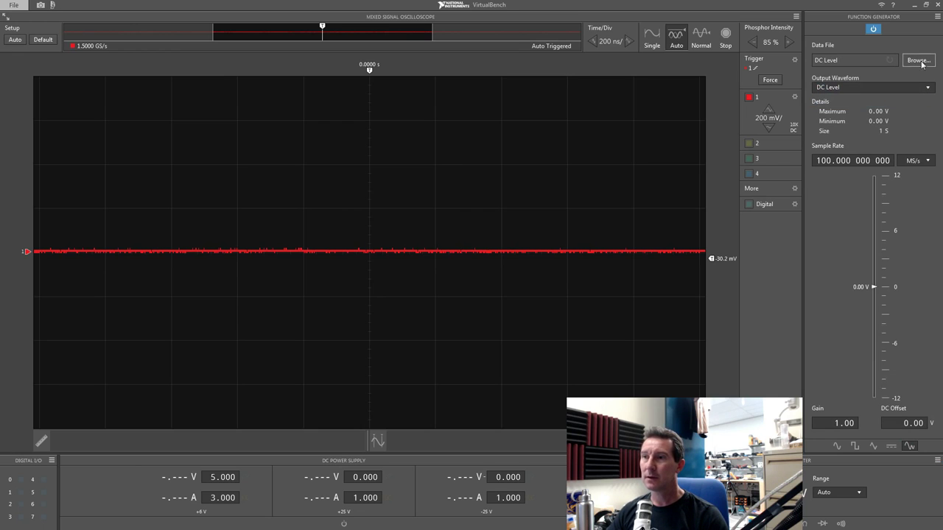
left_click(917, 60)
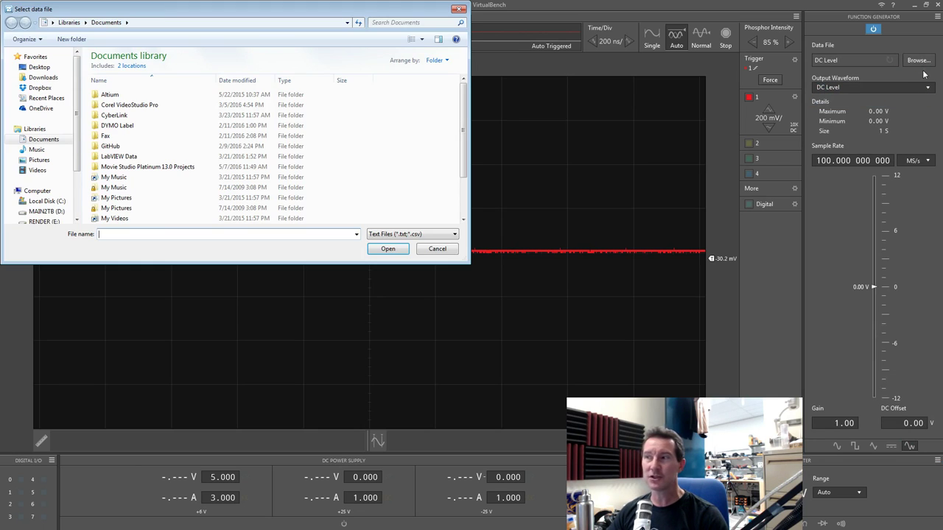
left_click_drag(176, 10, 268, 46)
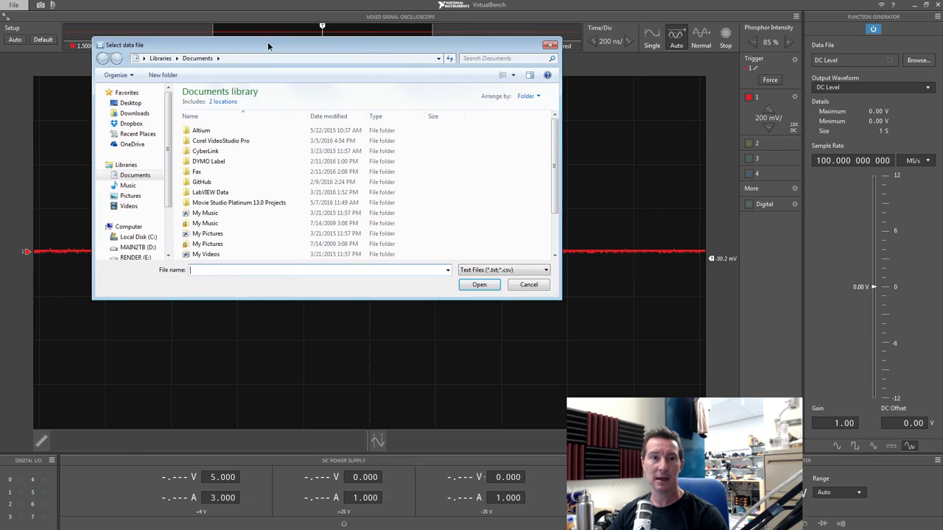
scroll(153, 217, "down", 2)
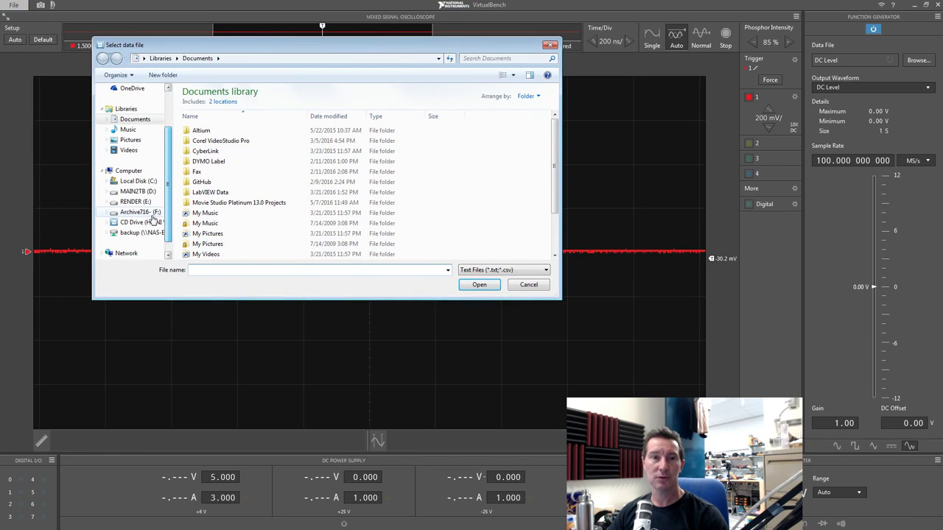
scroll(167, 177, "up", 2)
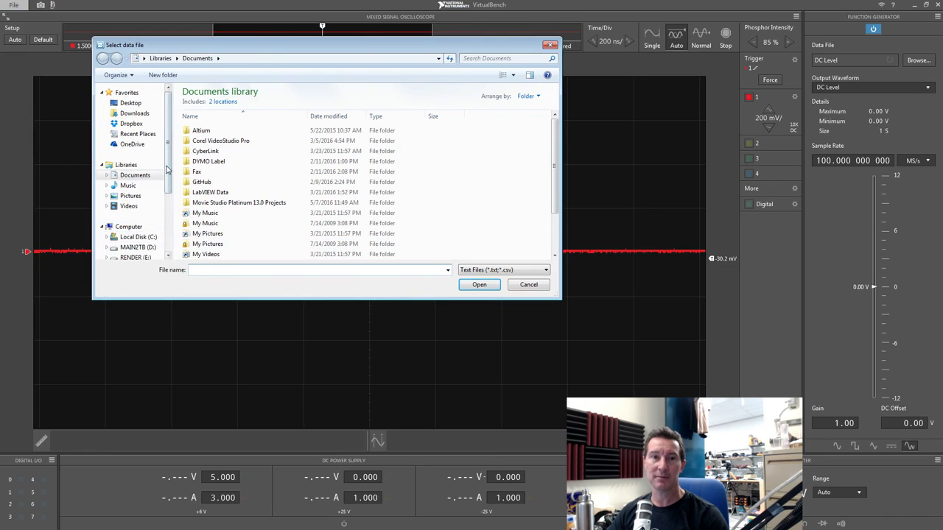
left_click_drag(167, 170, 168, 234)
left_click(147, 181)
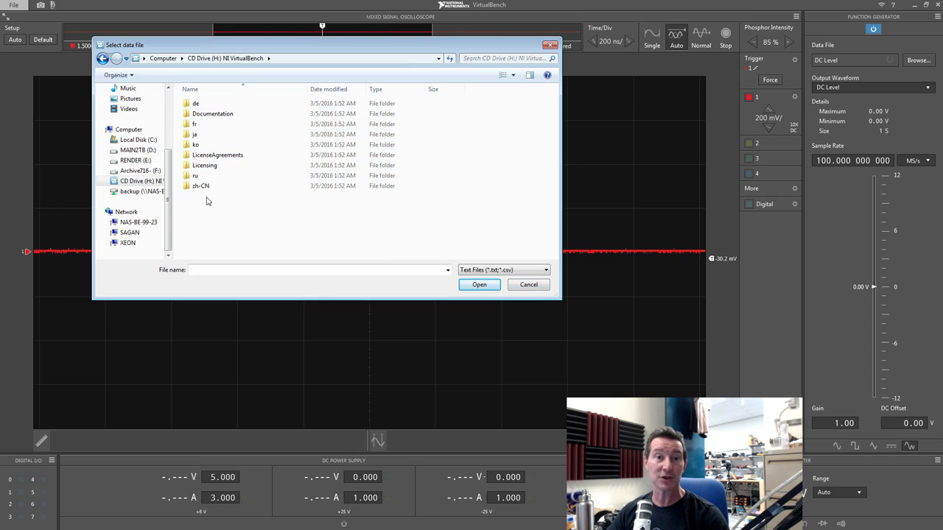
double_click(213, 115)
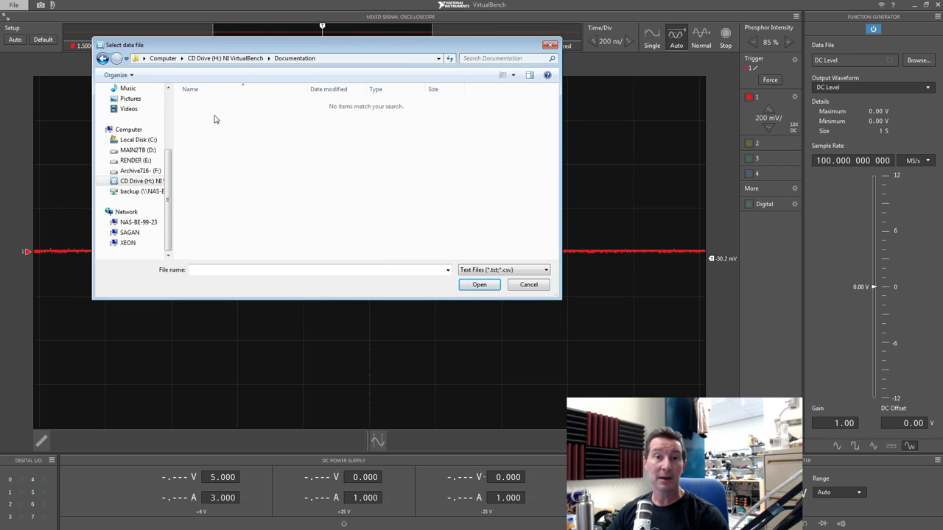
left_click(241, 62)
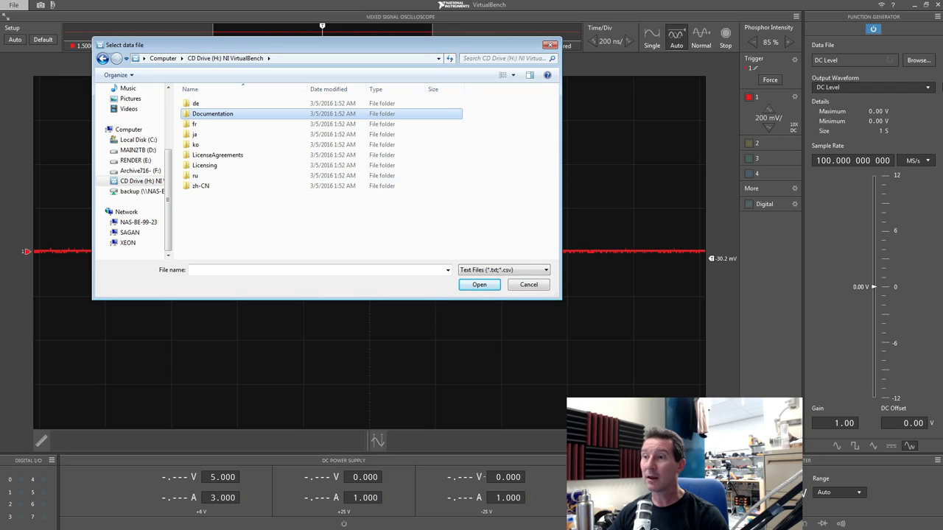
left_click(538, 286)
Switch the function generator through sine to square wave, and lower its duty cycle and raise it back to 50 %
left_click(837, 445)
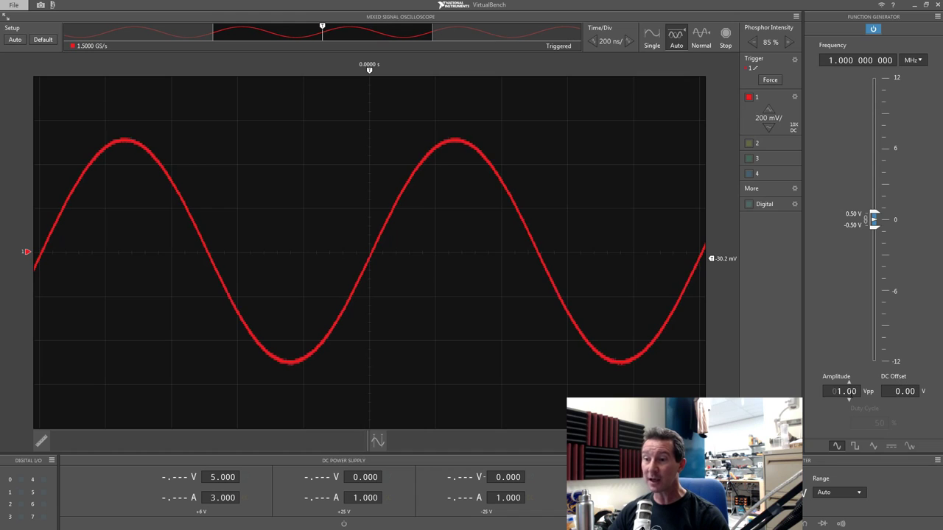
left_click(856, 447)
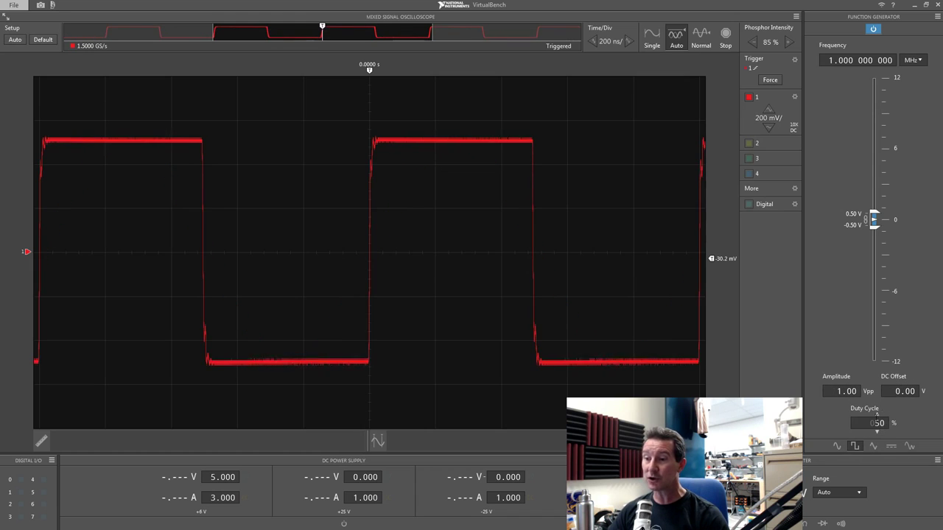
left_click(881, 432)
left_click(881, 432)
left_click(881, 432)
left_click(881, 432)
left_click(881, 433)
left_click(881, 433)
left_click(881, 433)
left_click(882, 417)
left_click(882, 417)
left_click(882, 417)
left_click(882, 416)
left_click(882, 417)
left_click(881, 417)
left_click(882, 417)
left_click(882, 417)
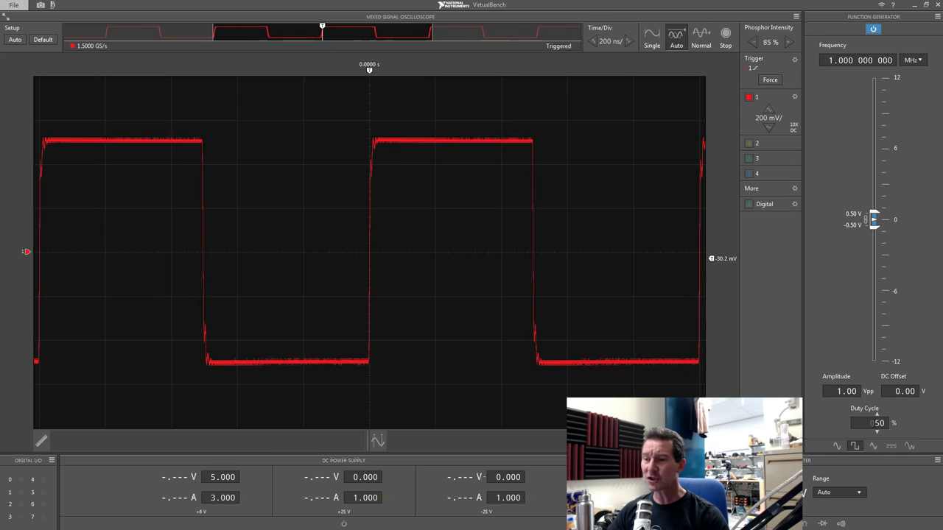
Switch the function generator's output to triangle, back to square, and finally to sine wave
left_click(873, 446)
left_click(855, 446)
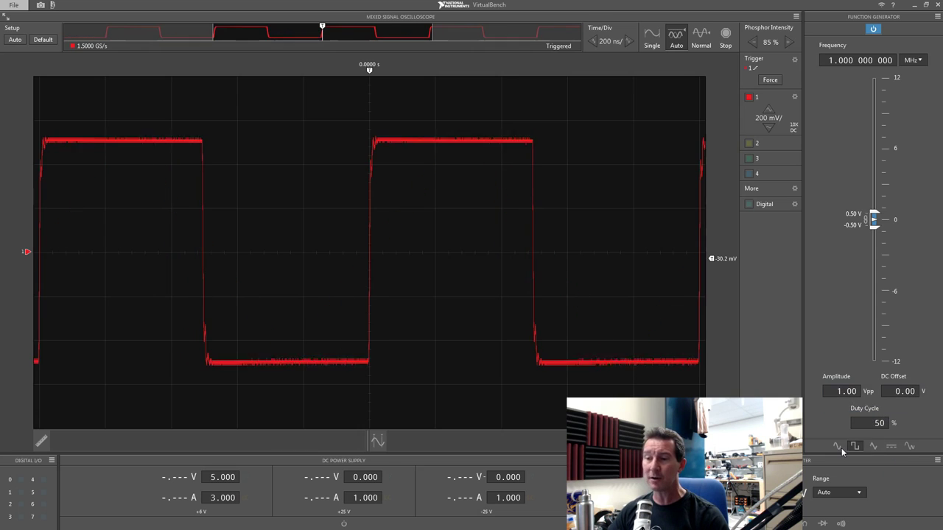
left_click(837, 446)
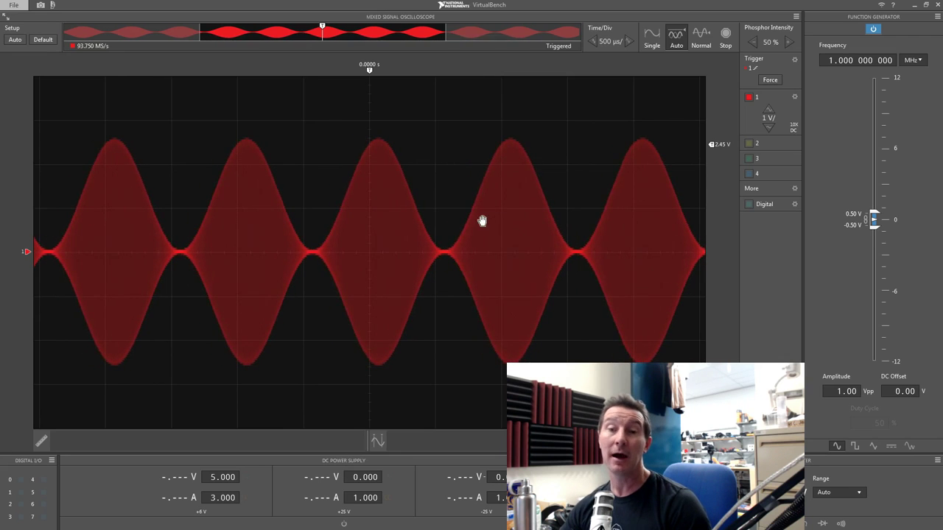
Set the channel 1 trigger level to about 2.21 V, and lower the phosphor intensity to 30 % before raising it to 40 %
left_click(752, 42)
left_click(752, 42)
left_click(752, 42)
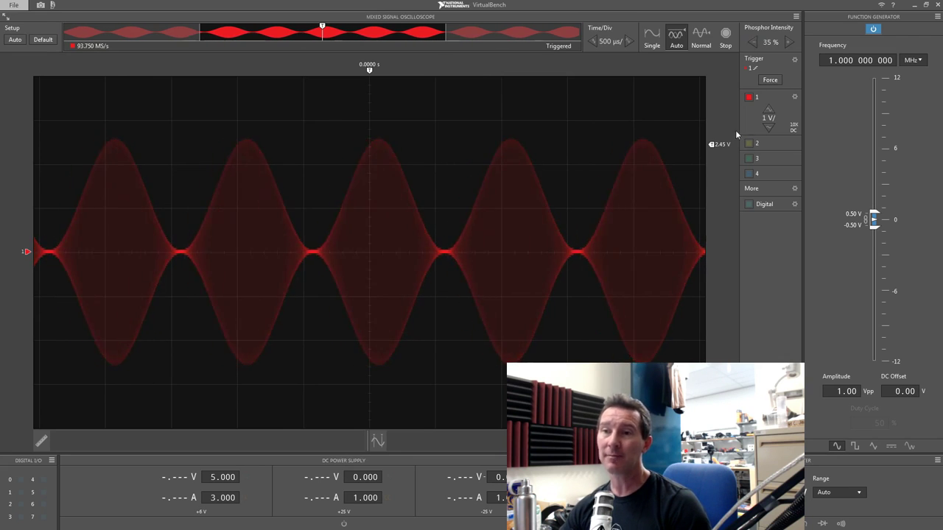
left_click_drag(710, 144, 714, 155)
left_click(752, 42)
left_click(752, 42)
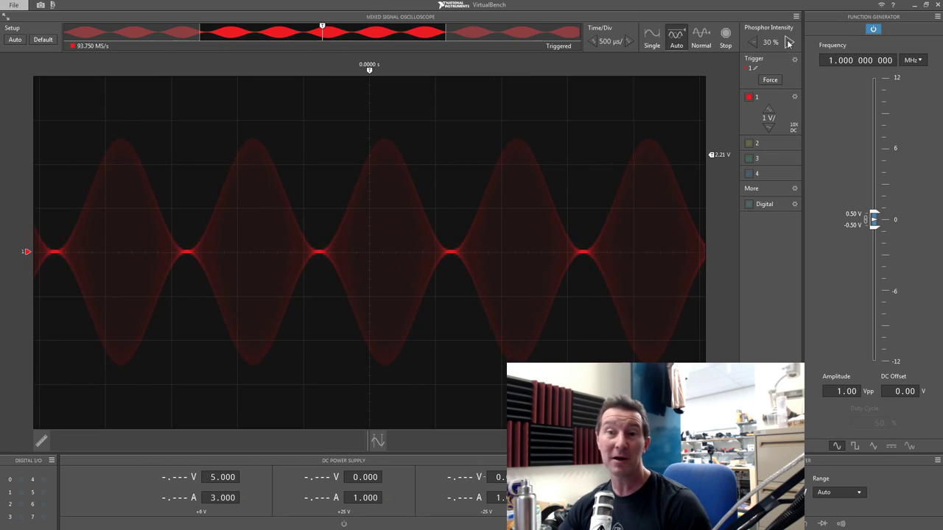
left_click(788, 43)
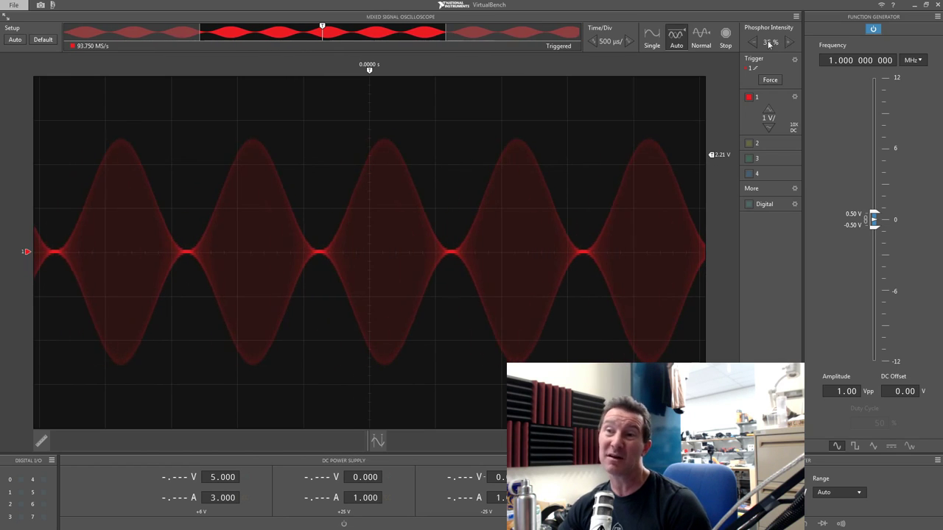
left_click(789, 43)
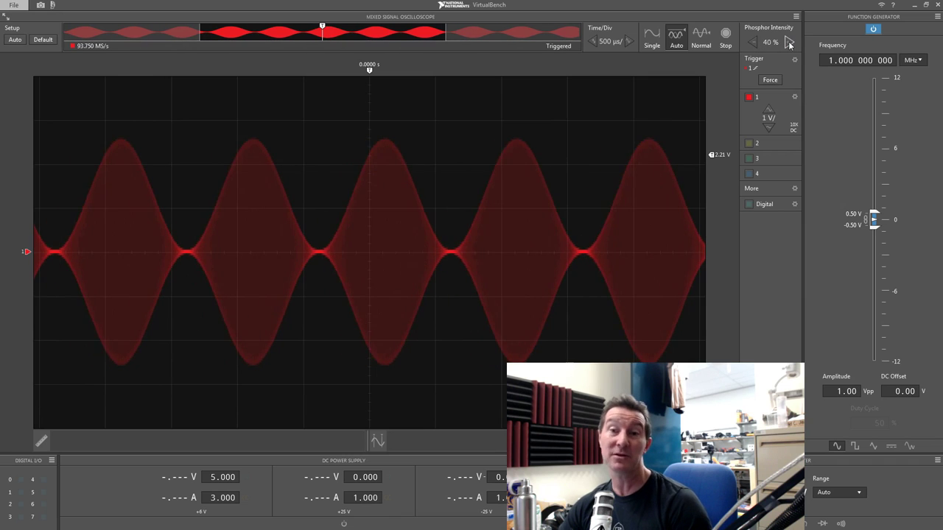
Slow the oscilloscope's time base step by step through 2 ms, 10 ms, 200 ms and 500 ms per division and beyond
left_click(594, 42)
left_click(594, 42)
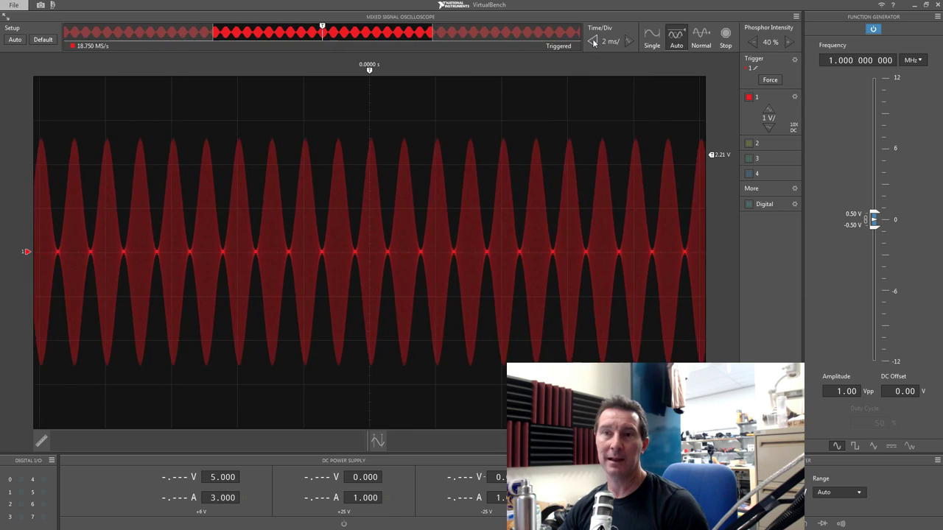
left_click(594, 42)
left_click(594, 42)
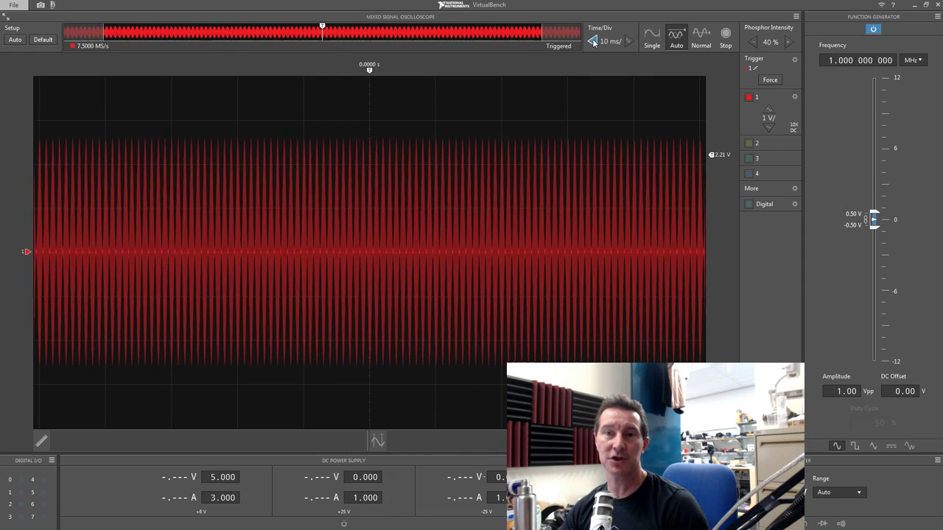
left_click(593, 42)
left_click(594, 42)
left_click(593, 42)
left_click(594, 42)
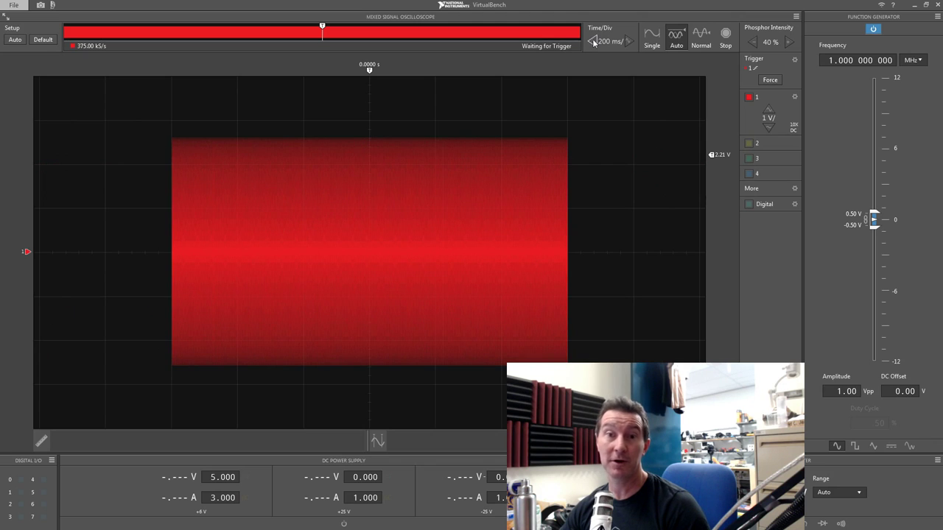
left_click(594, 42)
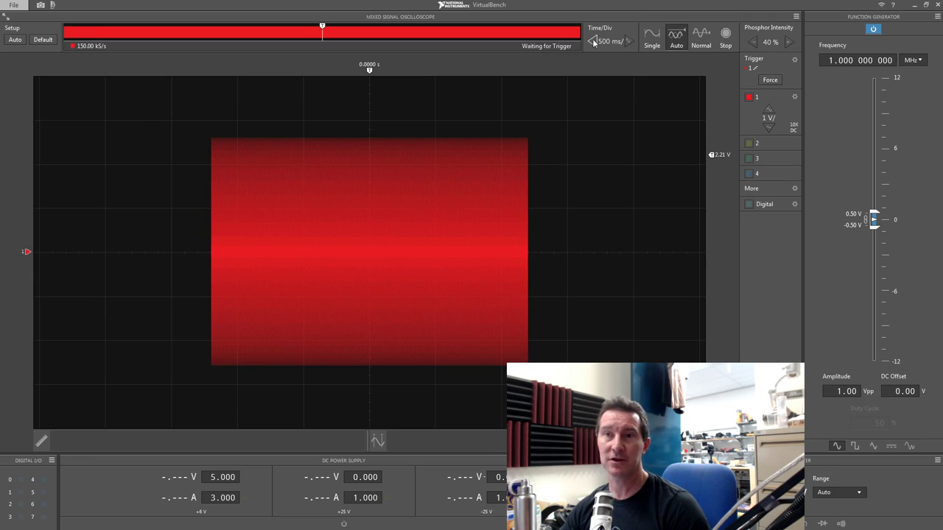
left_click(593, 42)
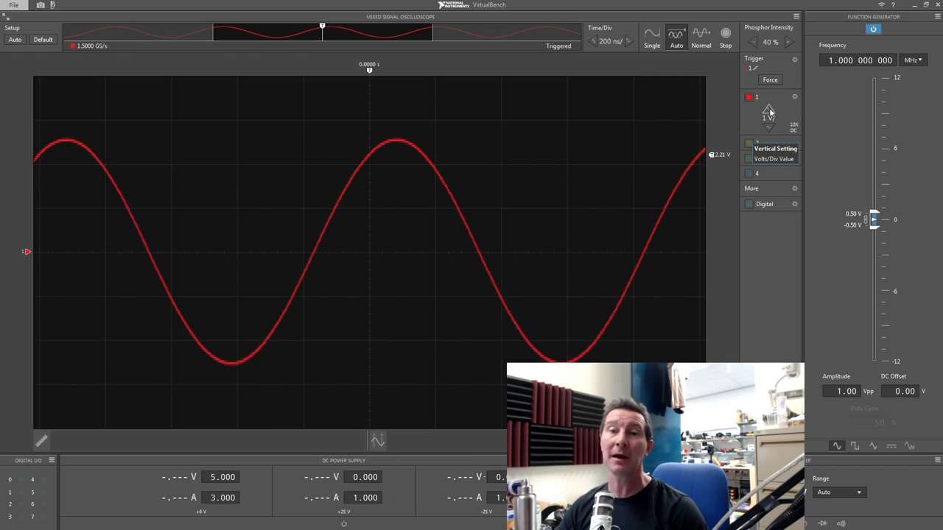
Try another vertical scale on channel 1 and return to 1 V/div, and try 1X probe attenuation before restoring 10X
left_click(768, 110)
left_click(768, 128)
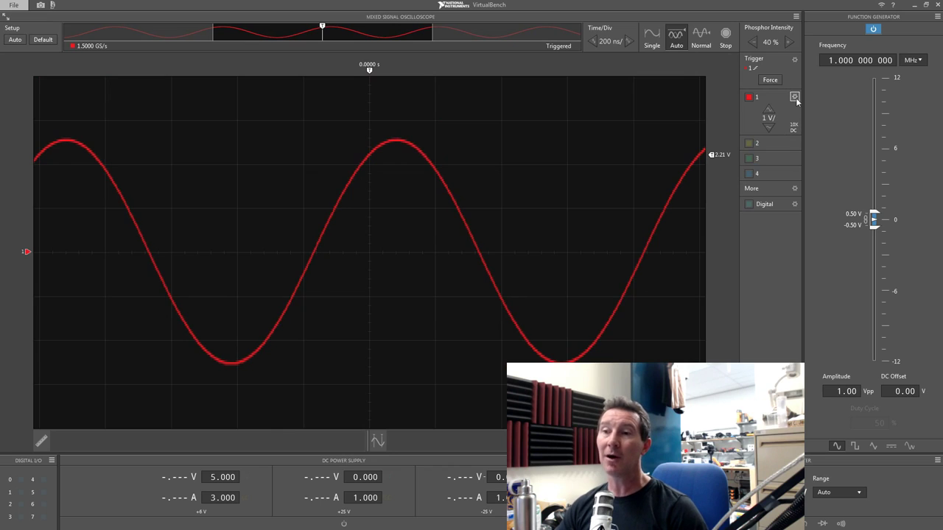
left_click(794, 97)
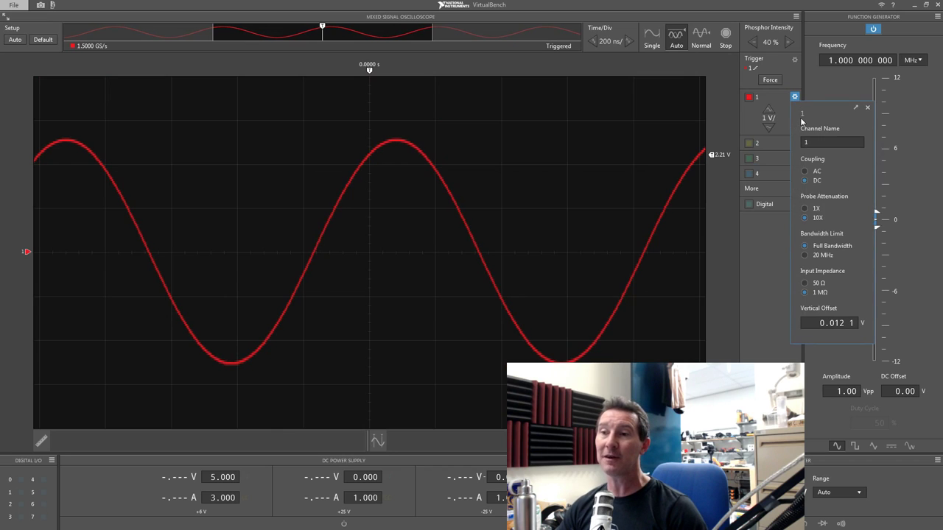
left_click(805, 181)
left_click(805, 209)
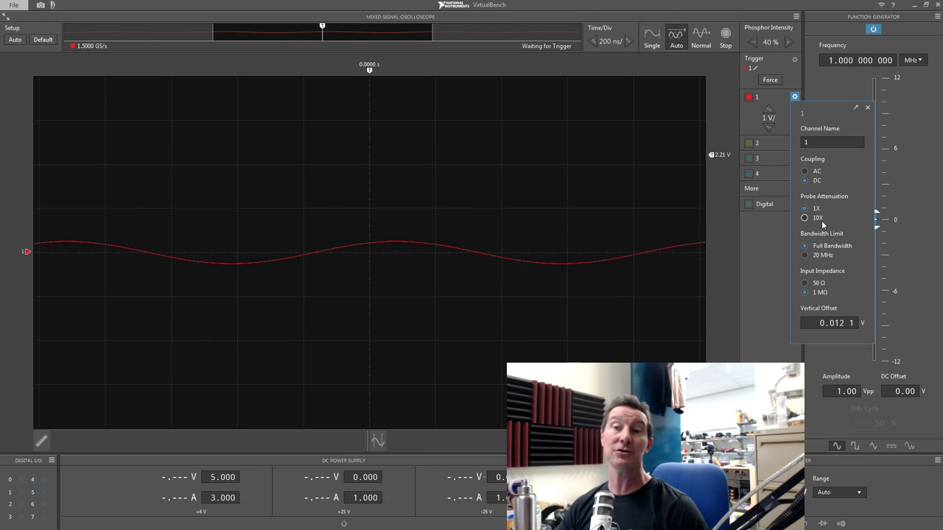
left_click(805, 219)
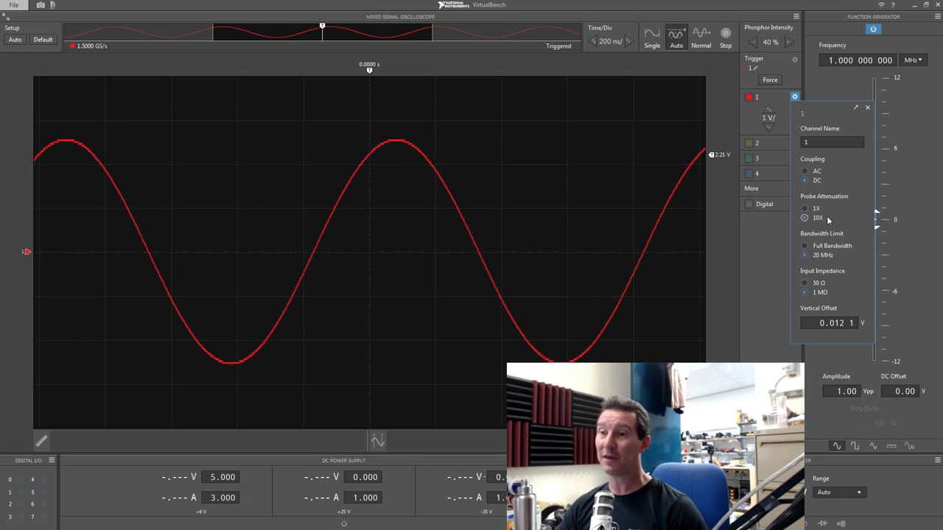
Limit channel 1's bandwidth to 20 MHz, and try the 50 Ω input impedance before returning it to 1 MΩ
left_click(804, 247)
left_click(804, 255)
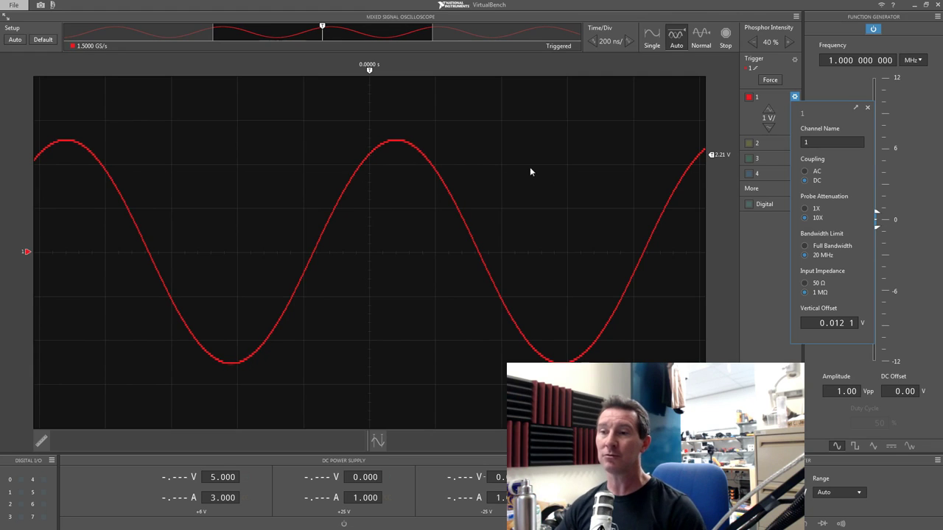
left_click(804, 284)
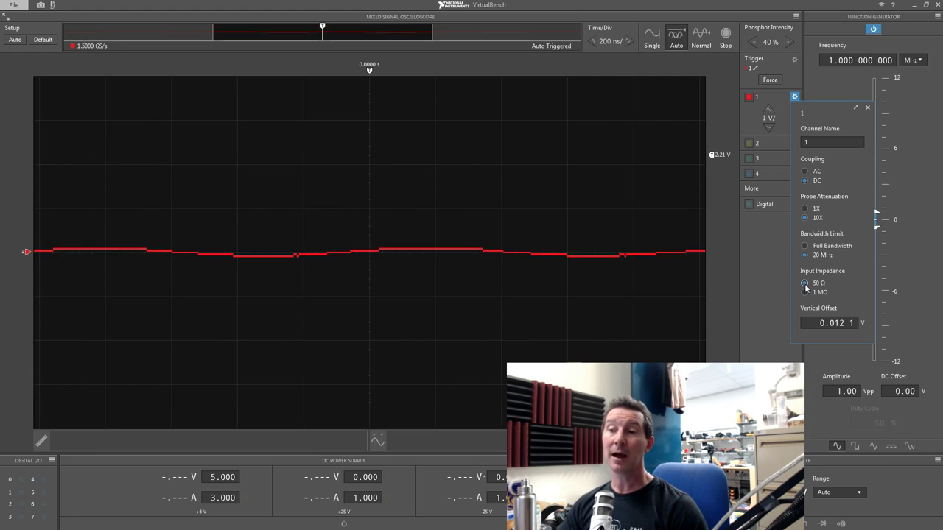
left_click(804, 293)
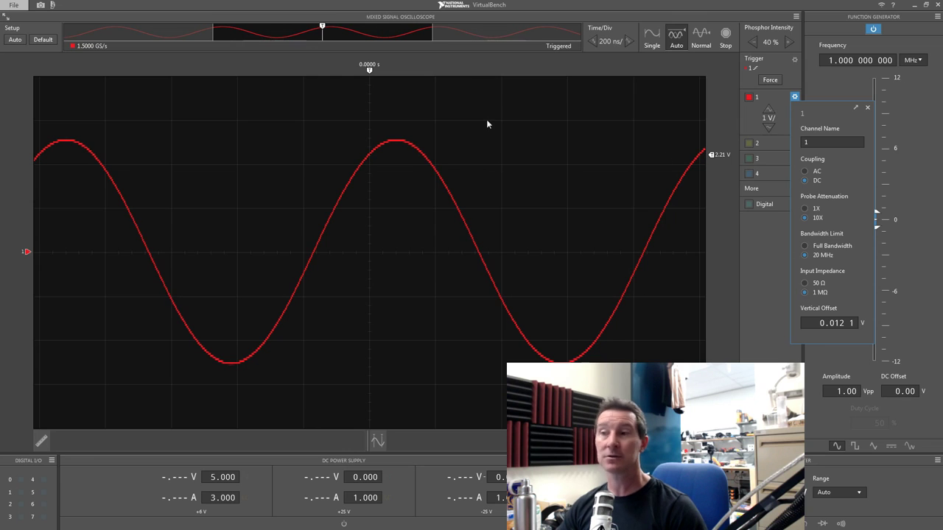
Examine the oscilloscope's trigger settings, looking through the available trigger types, channel sources and edge directions
left_click(794, 59)
left_click(813, 94)
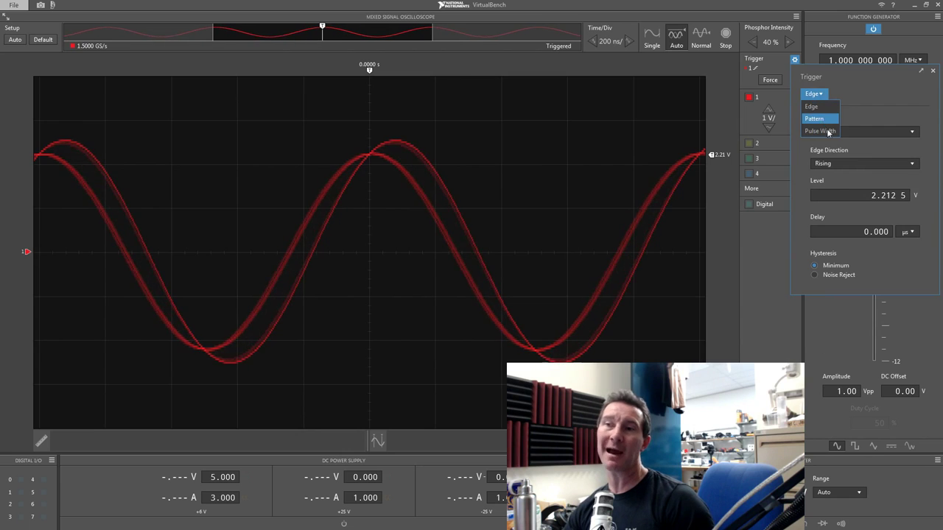
left_click(875, 100)
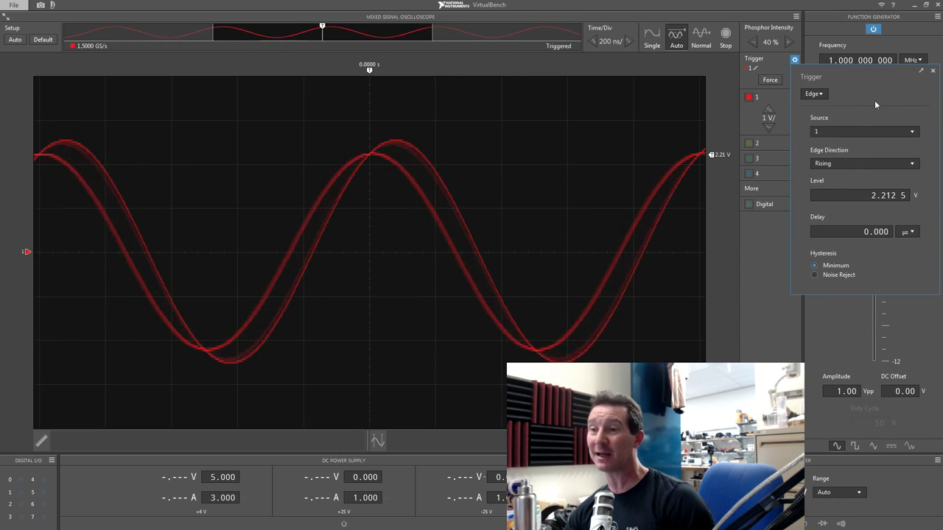
left_click(863, 132)
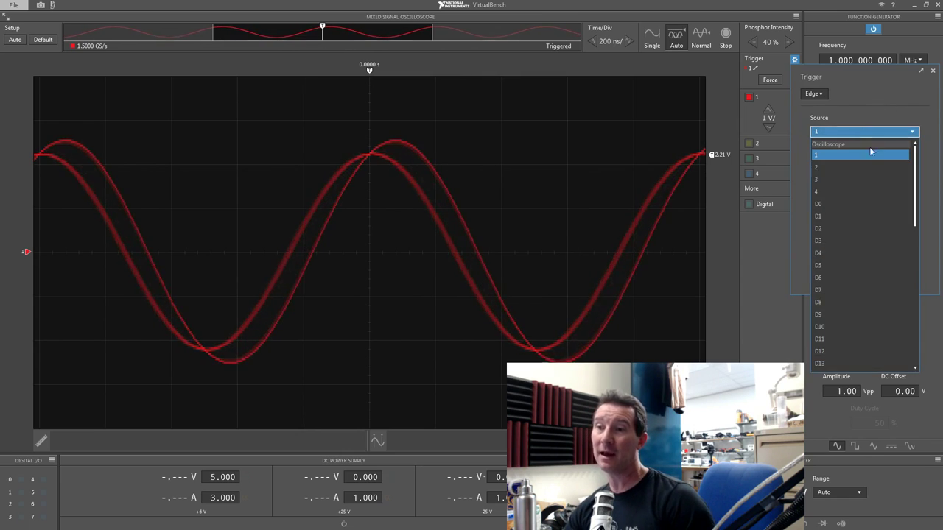
left_click_drag(915, 184, 926, 307)
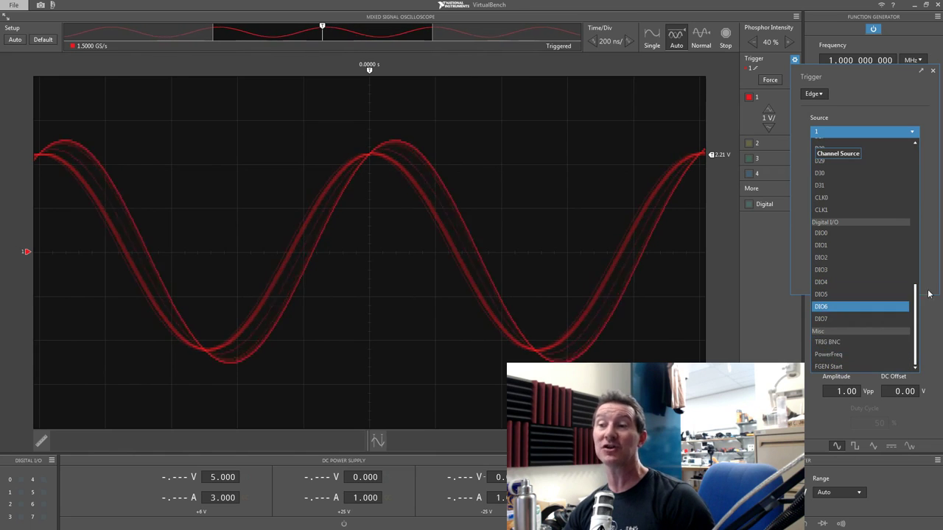
left_click_drag(915, 294, 906, 157)
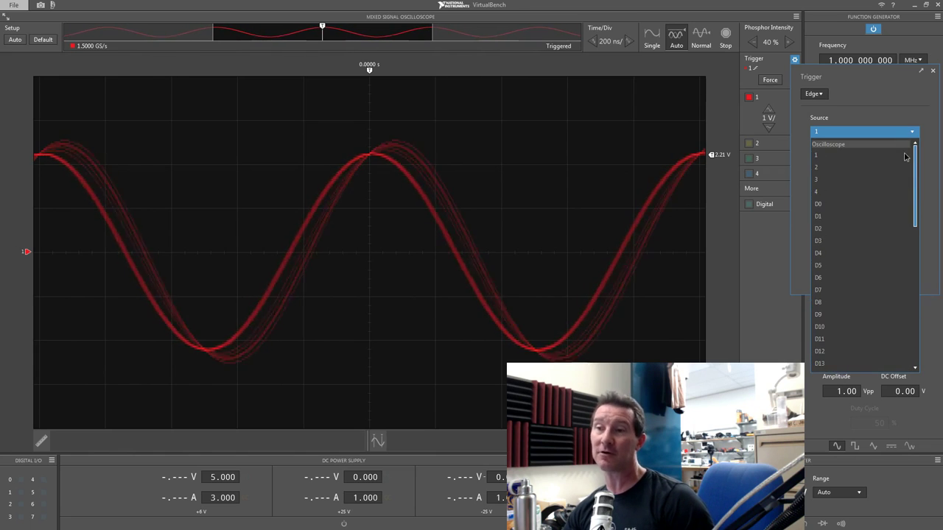
left_click(870, 109)
left_click(862, 164)
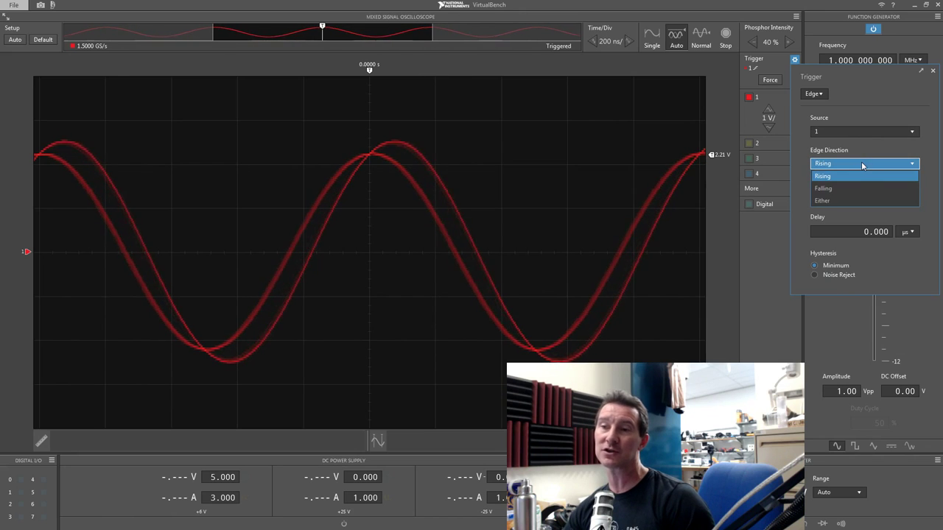
left_click(884, 153)
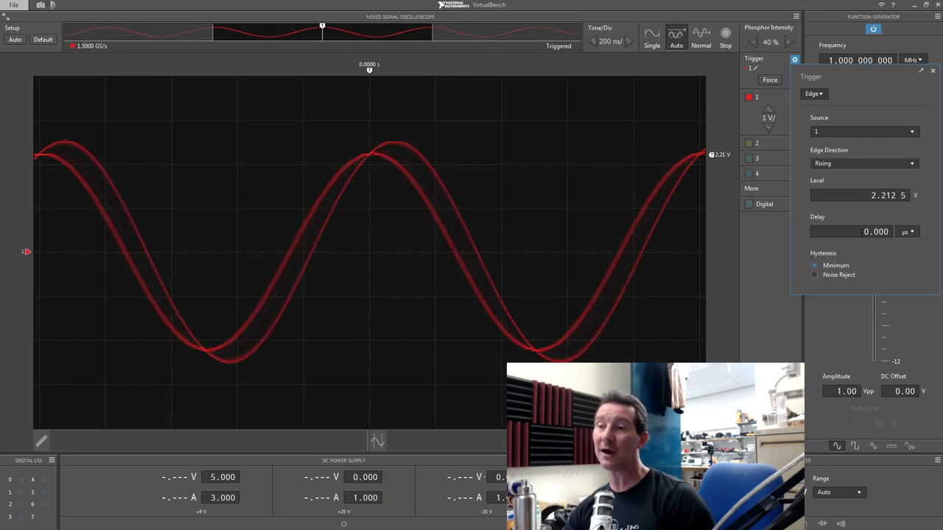
Try Noise Reject trigger hysteresis before returning it to Minimum, and float the trigger settings over the waveform display
left_click(814, 276)
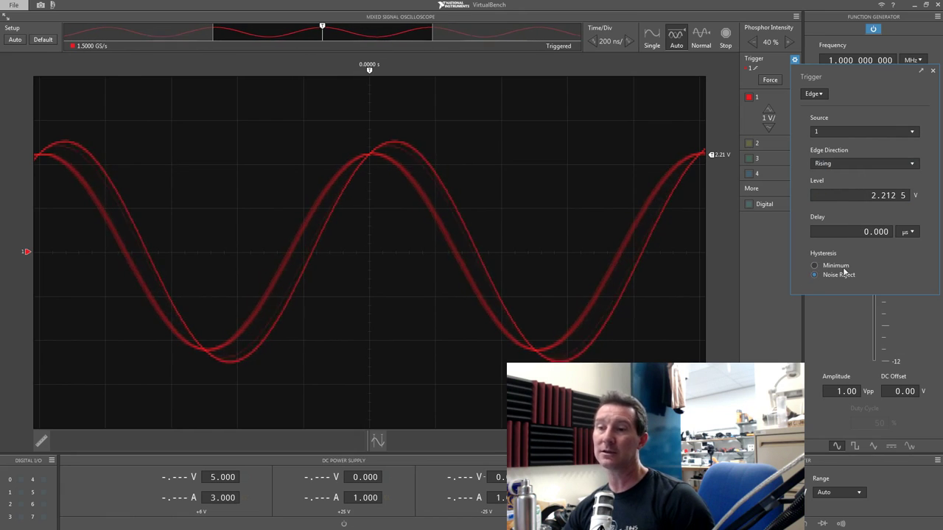
left_click(815, 265)
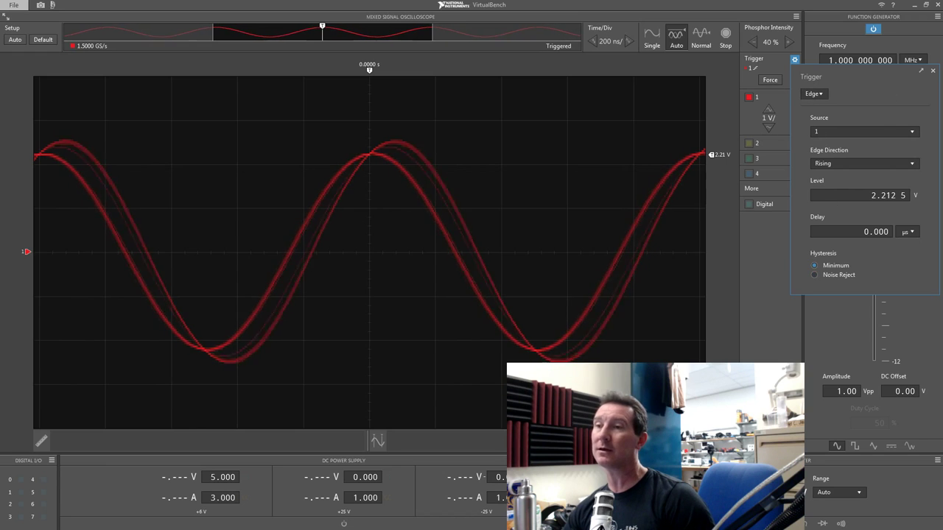
left_click(933, 70)
left_click(794, 59)
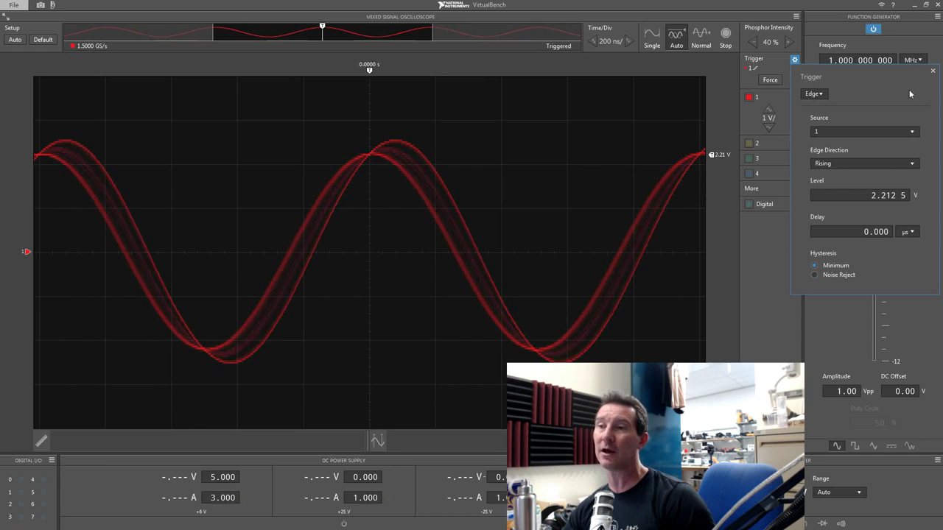
left_click_drag(884, 72, 94, 218)
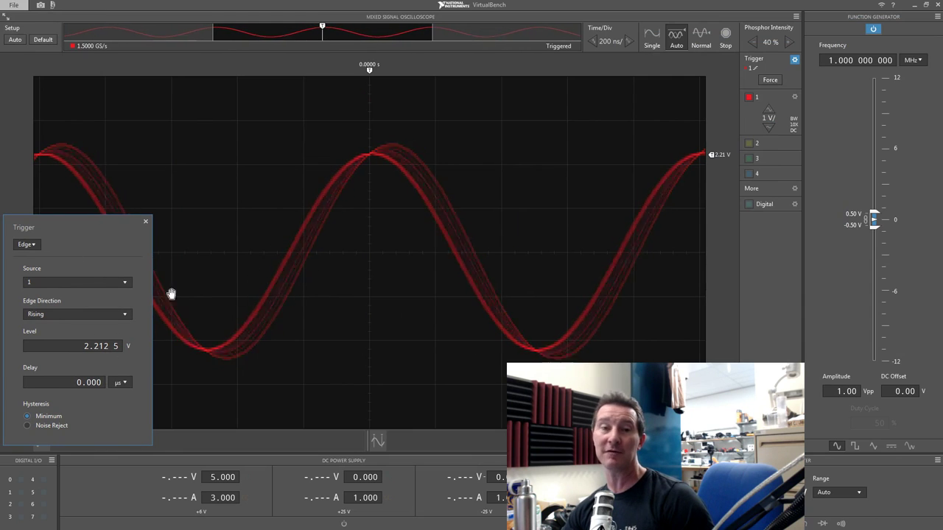
Set channel 1's vertical scale to 200 mV/div and shift its trace slightly down on the graticule
scroll(363, 253, "up", 2)
mouse_move(363, 253)
left_mouse_down()
mouse_move(375, 181)
mouse_move(378, 324)
mouse_move(375, 251)
mouse_move(368, 358)
mouse_move(354, 207)
mouse_move(364, 256)
left_mouse_up()
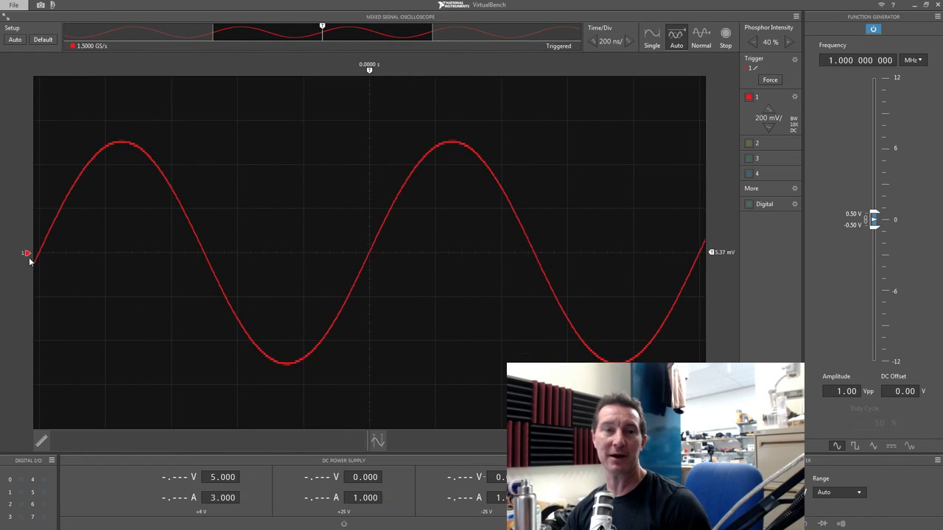
mouse_move(27, 255)
left_mouse_down()
mouse_move(26, 280)
mouse_move(27, 244)
mouse_move(28, 255)
left_mouse_up()
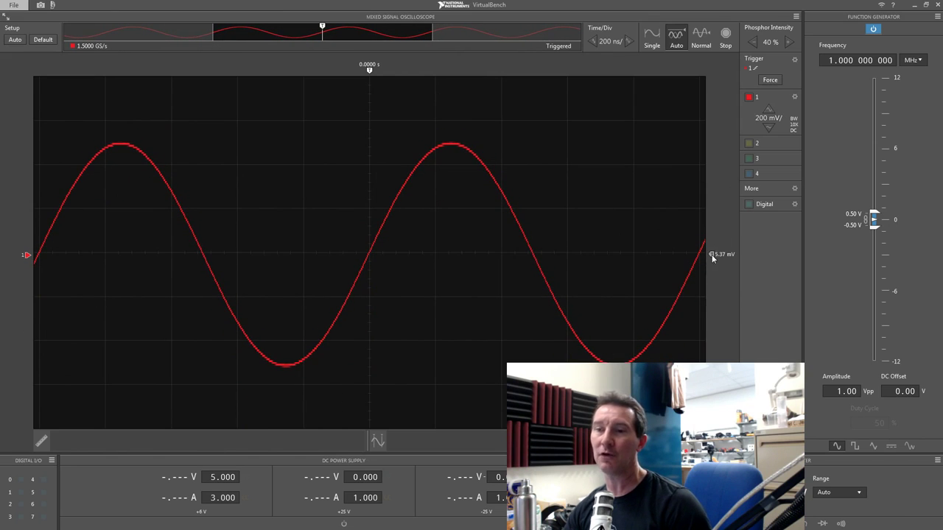
Raise the trigger level beyond the waveform's peak, and bring it back near the trace's centre at about 14.3 mV
mouse_move(712, 255)
left_mouse_down()
mouse_move(712, 116)
mouse_move(714, 284)
mouse_move(712, 141)
mouse_move(705, 193)
mouse_move(711, 251)
mouse_move(715, 81)
mouse_move(733, 67)
left_mouse_up()
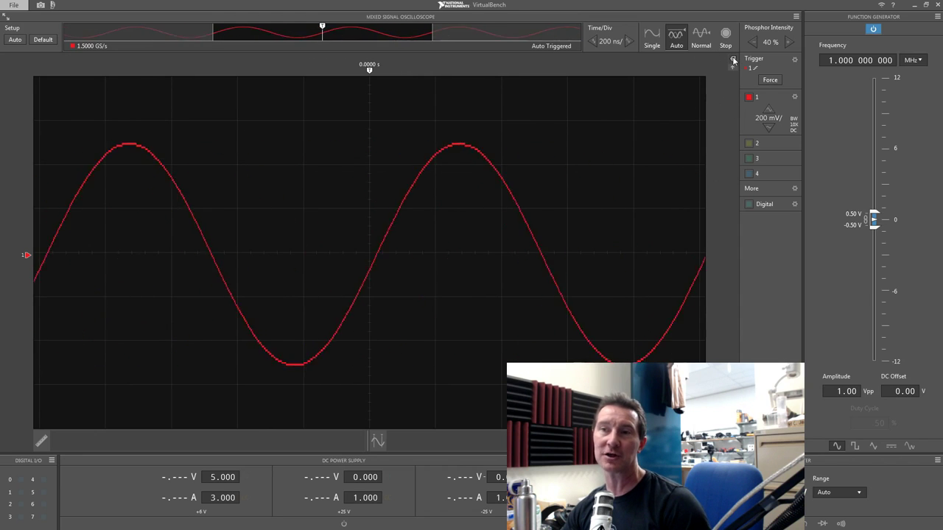
mouse_move(732, 60)
left_mouse_down()
mouse_move(732, 264)
mouse_move(732, 254)
left_mouse_up()
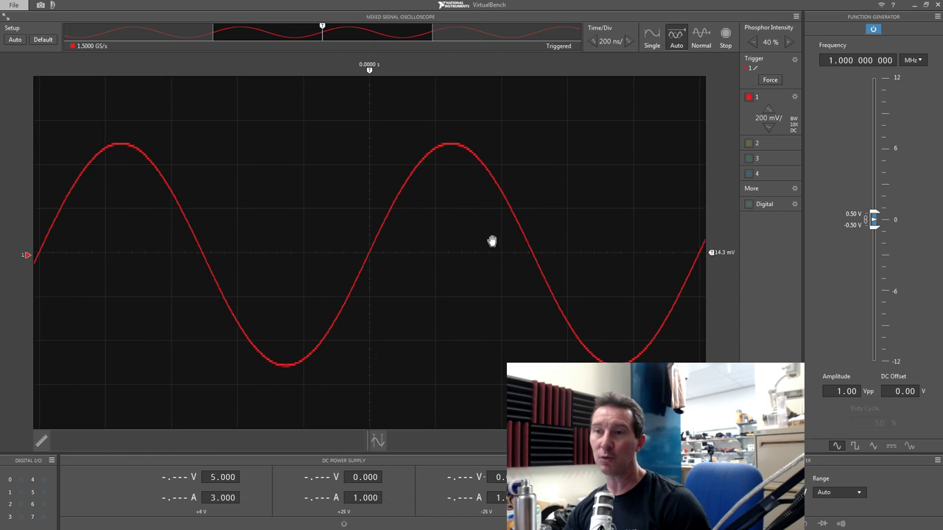
Try Peak Detect acquisition on the oscilloscope and return it to Digital Phosphor
left_click(796, 16)
mouse_move(833, 35)
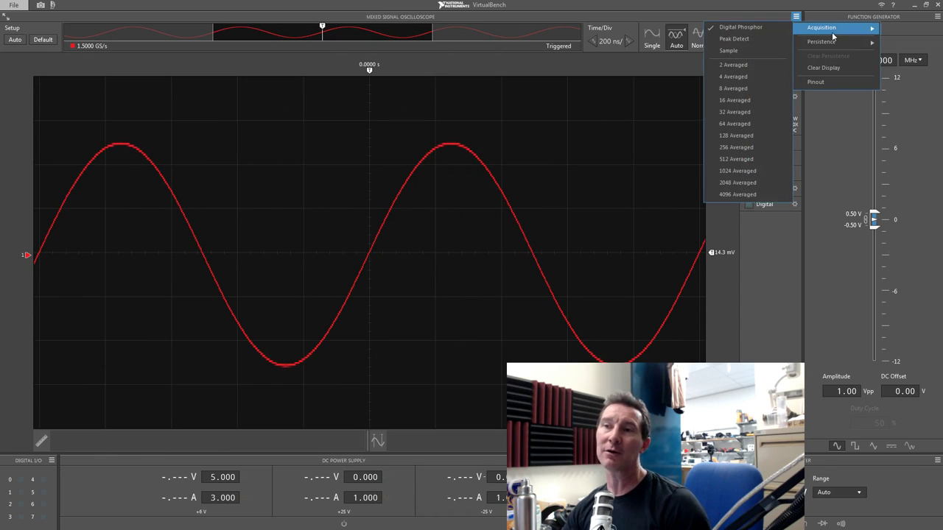
left_click(763, 34)
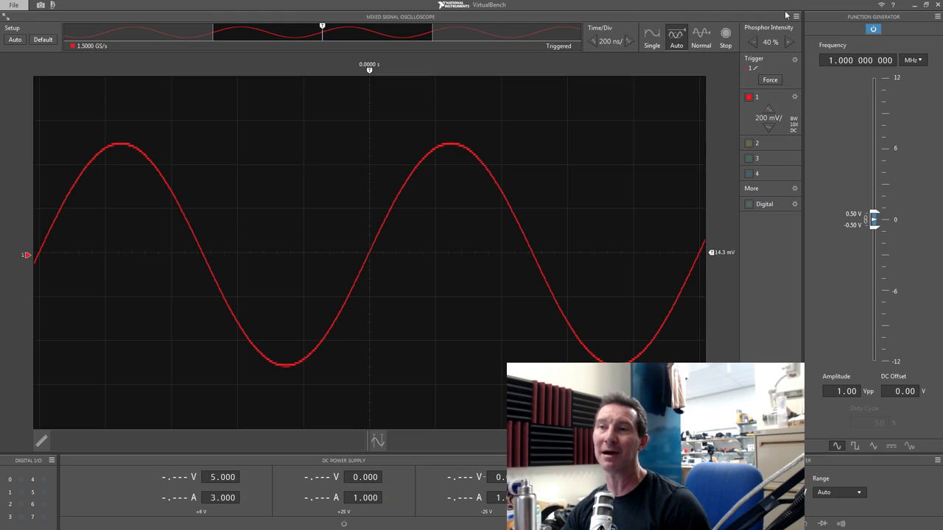
left_click(795, 17)
mouse_move(821, 28)
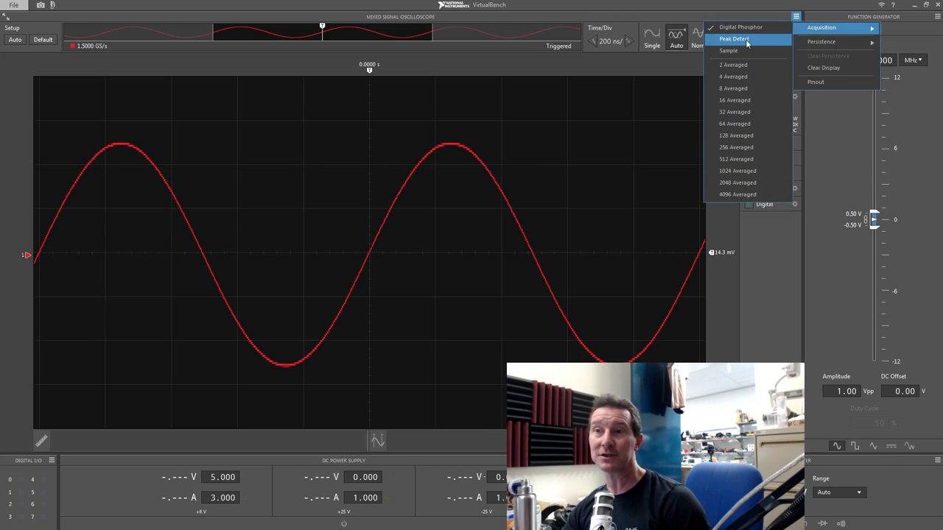
left_click(746, 41)
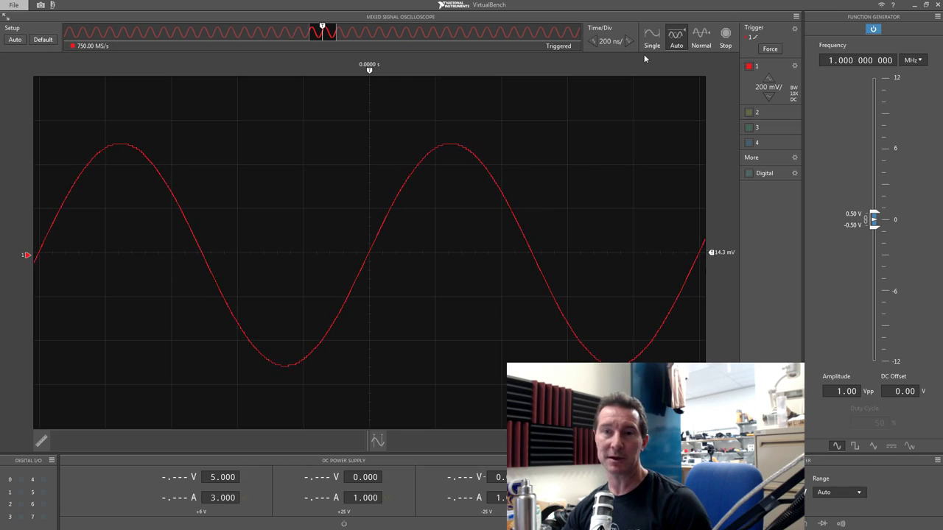
left_click(795, 16)
mouse_move(825, 34)
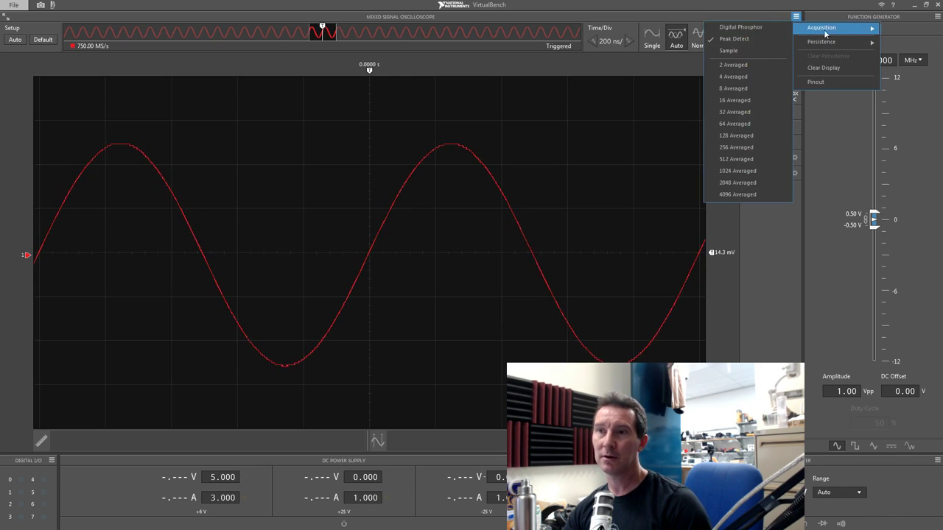
left_click(740, 27)
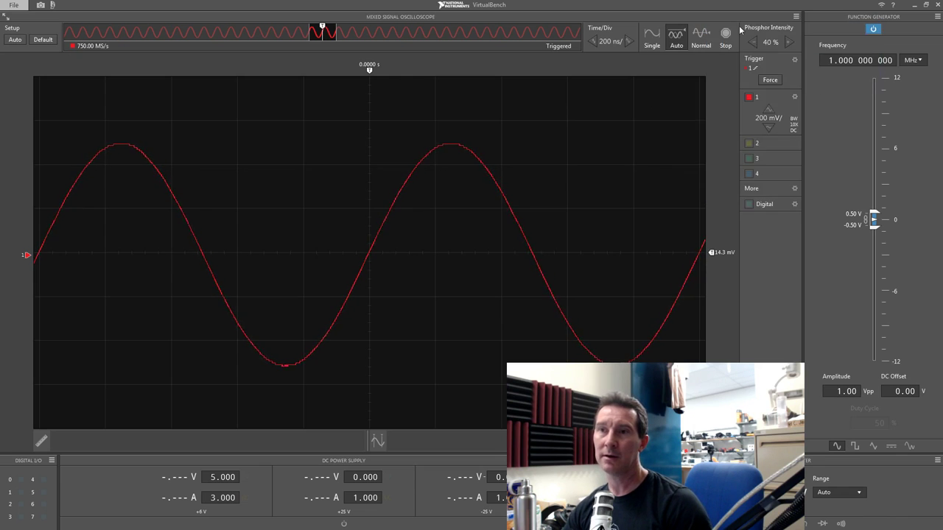
Try the 64 Averaged and Sample acquisition modes before restoring Digital Phosphor
left_click(795, 15)
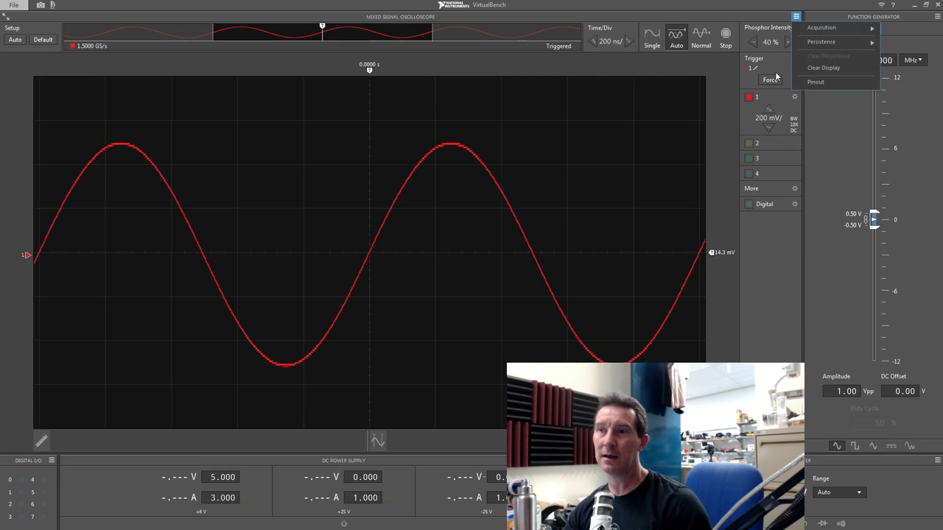
mouse_move(825, 33)
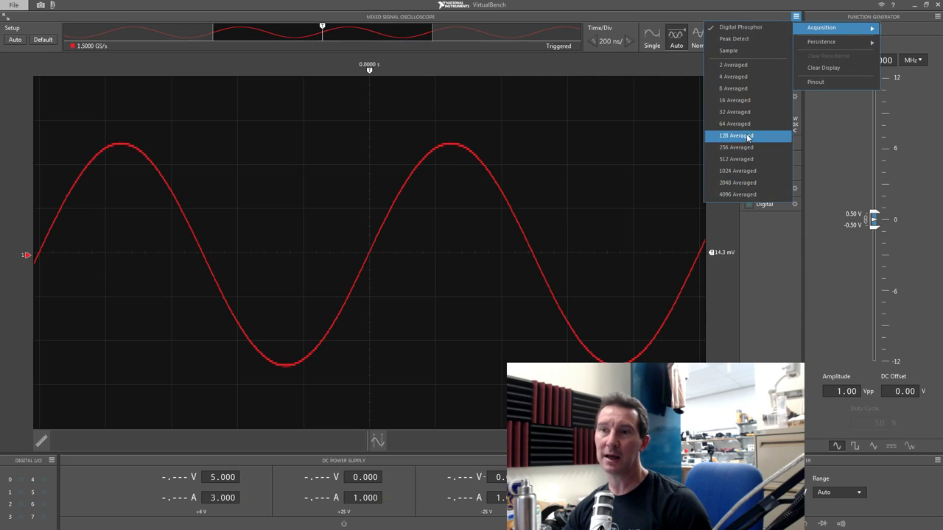
left_click(748, 124)
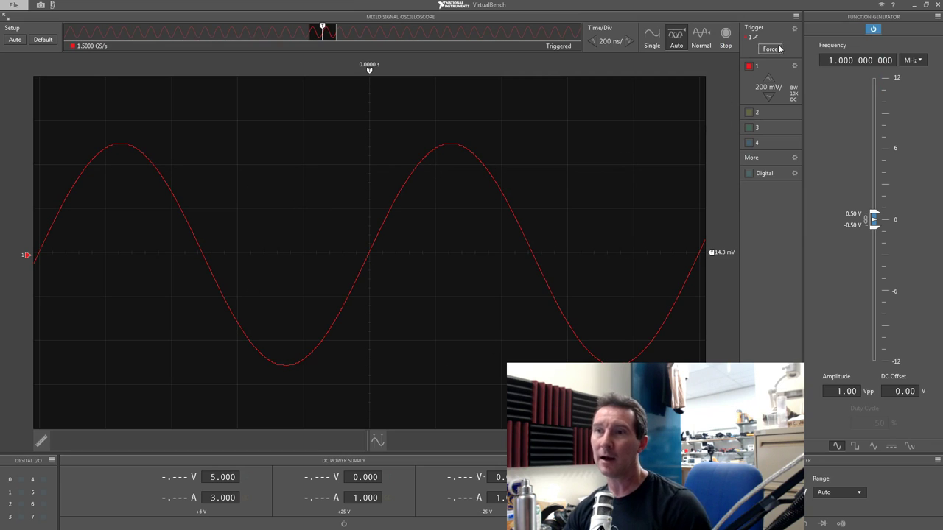
left_click(795, 17)
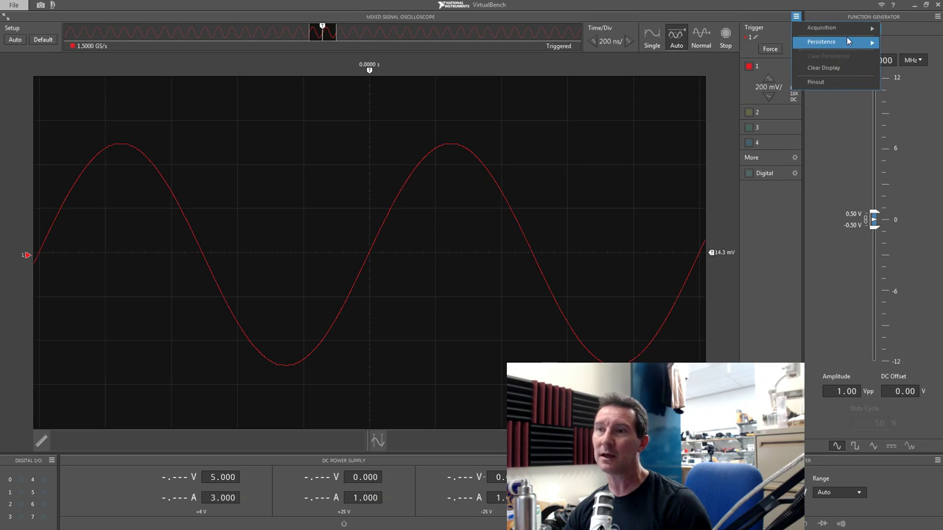
mouse_move(845, 42)
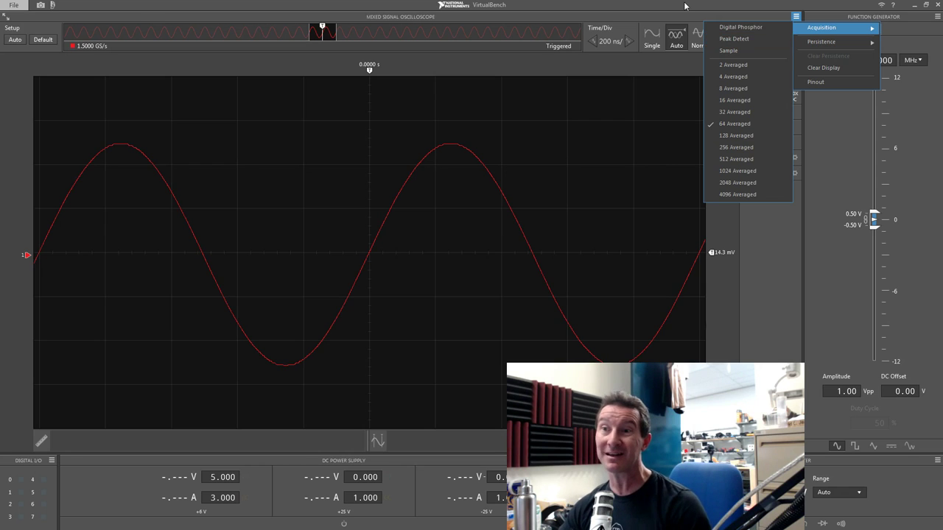
left_click(739, 52)
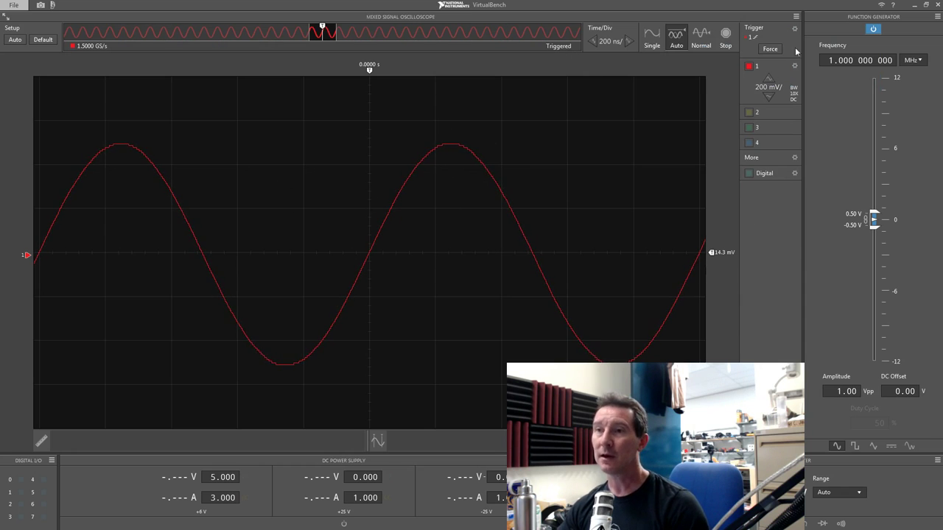
left_click(798, 17)
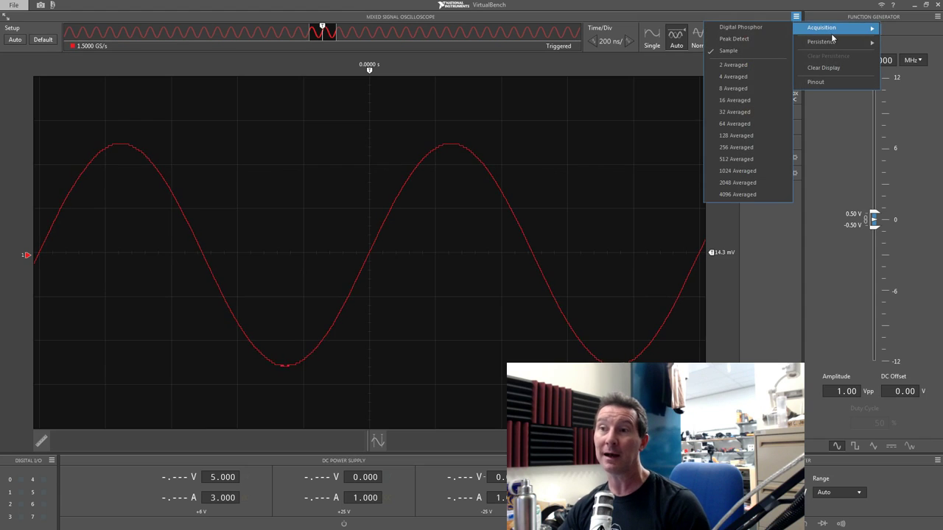
left_click(749, 28)
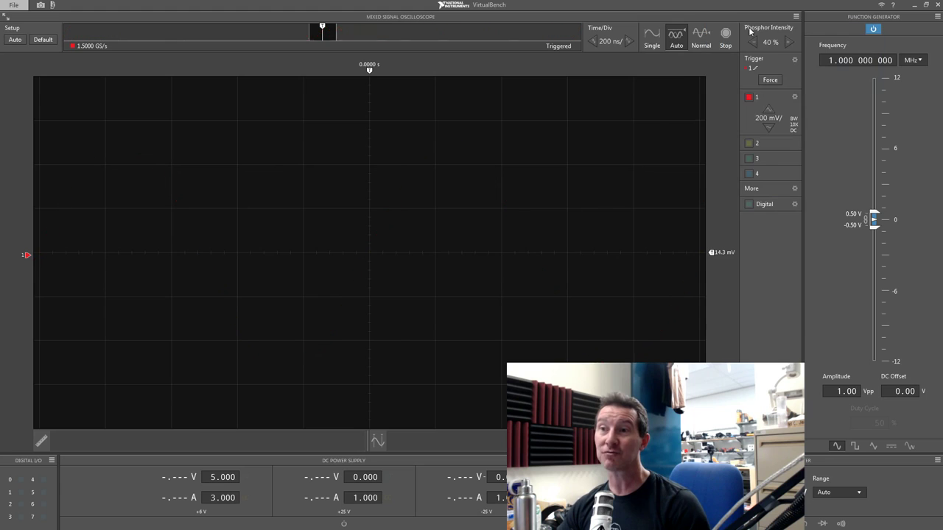
Enable trace persistence and try it by raising the trigger level to about 766 mV before lowering it to about 34.3 mV
left_click(796, 16)
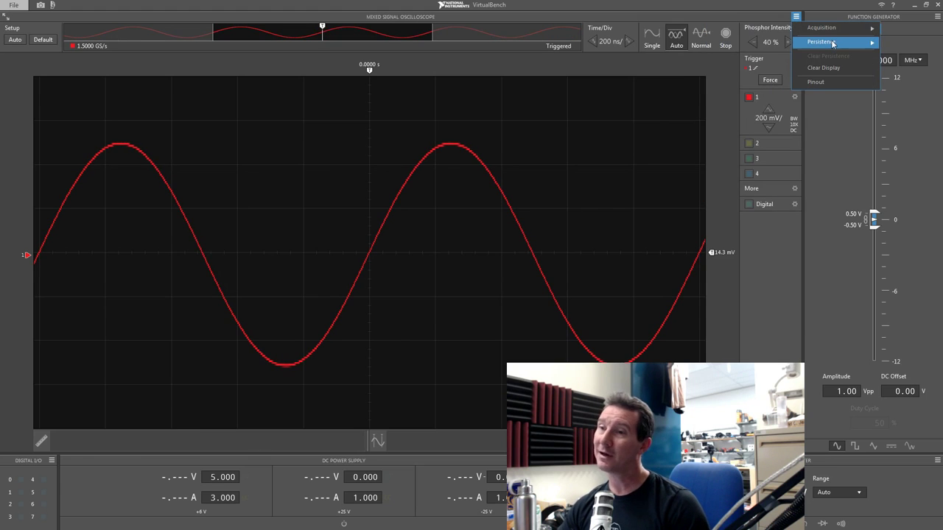
mouse_move(830, 42)
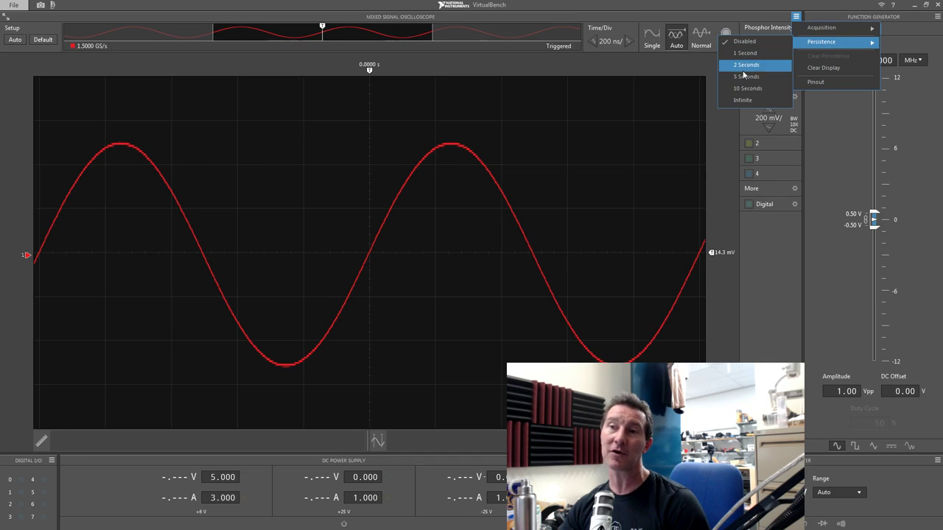
left_click(743, 104)
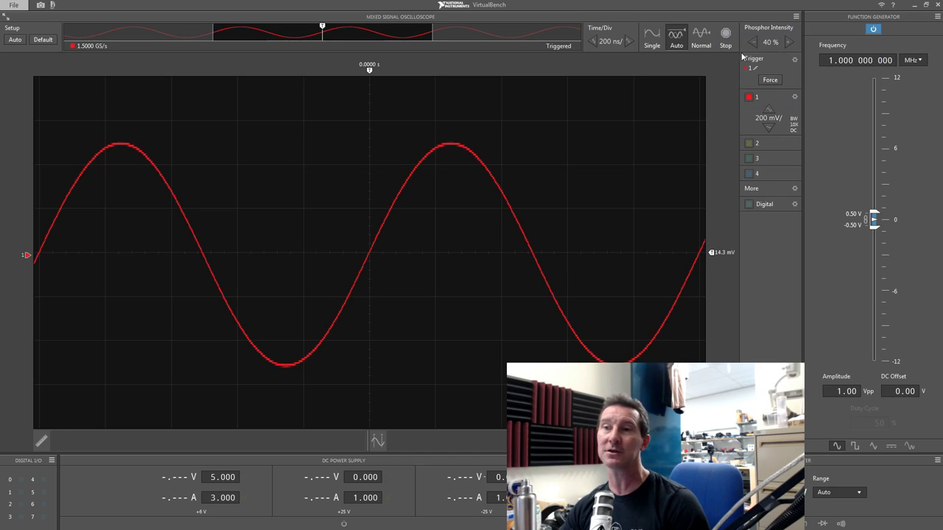
left_click_drag(714, 256, 714, 89)
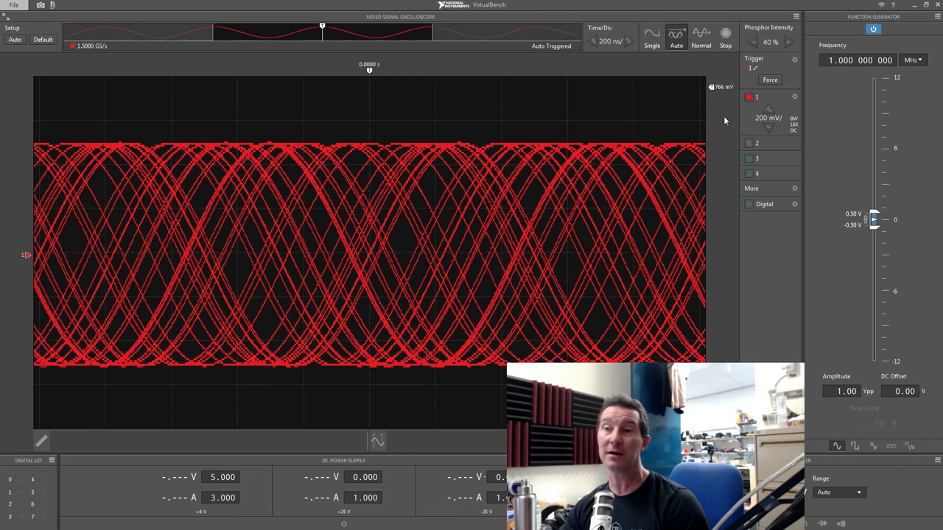
left_click_drag(711, 86, 713, 247)
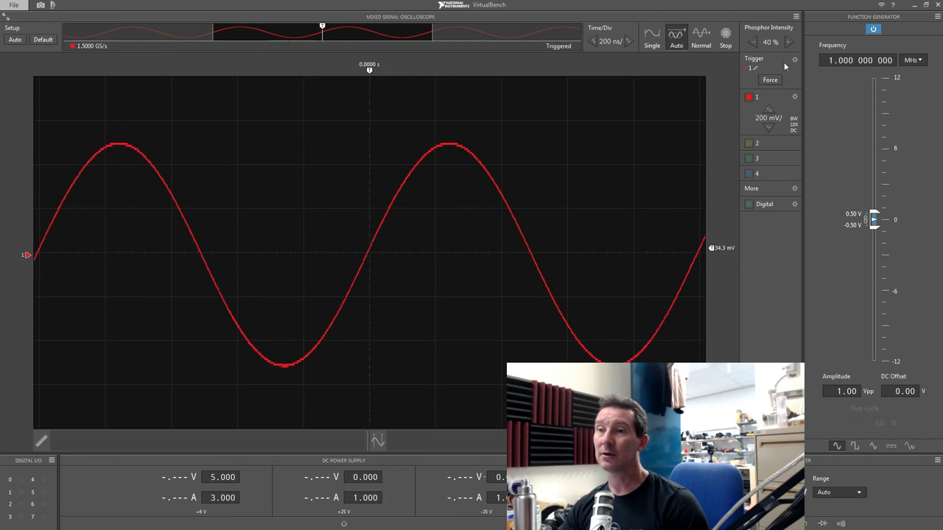
Disable the oscilloscope's trace persistence
left_click(795, 16)
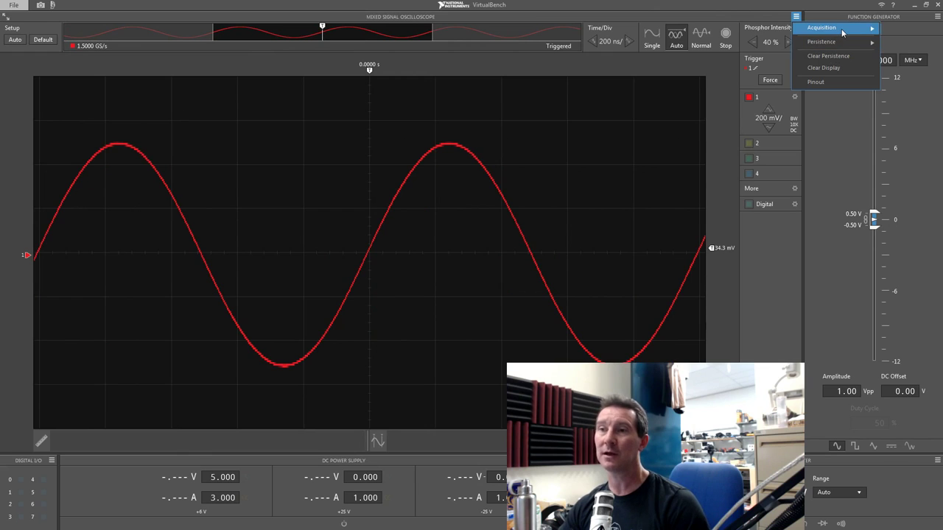
mouse_move(842, 32)
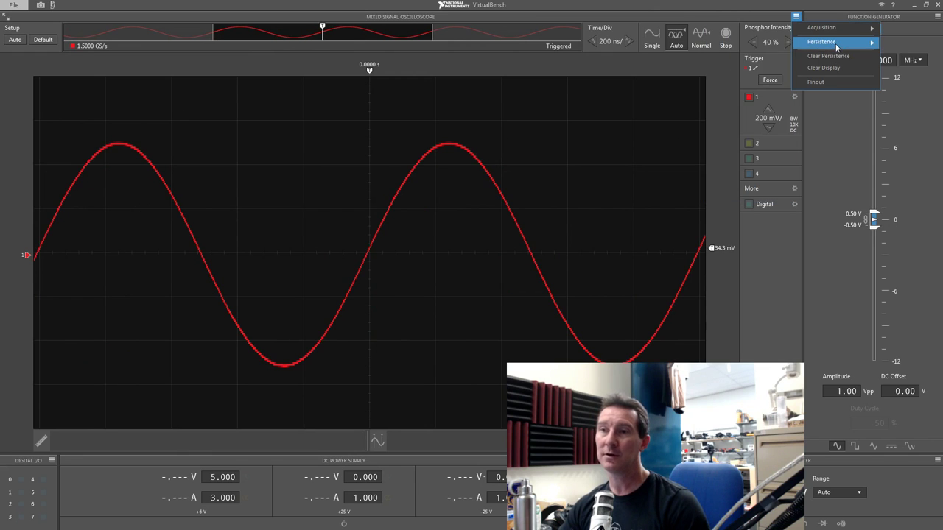
left_click(746, 42)
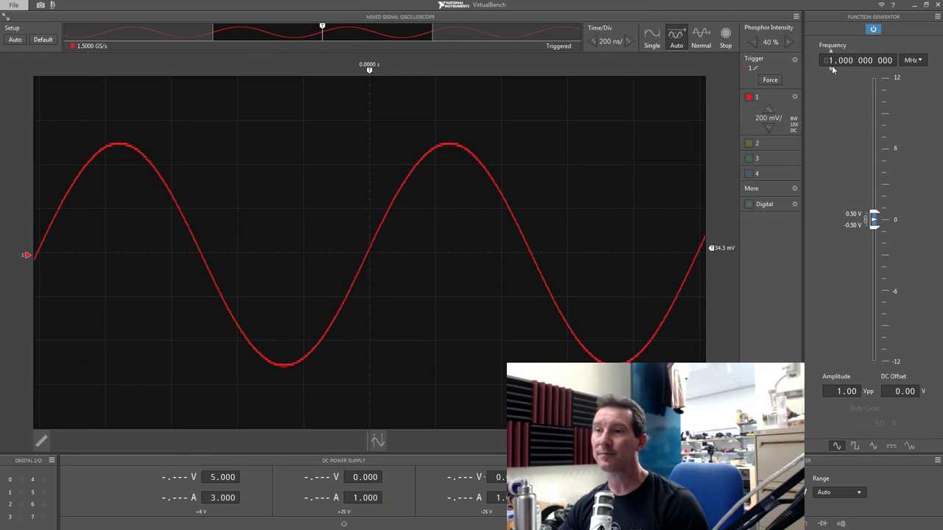
View the mixed signal oscilloscope's connector pinout diagram and close it
left_click(795, 15)
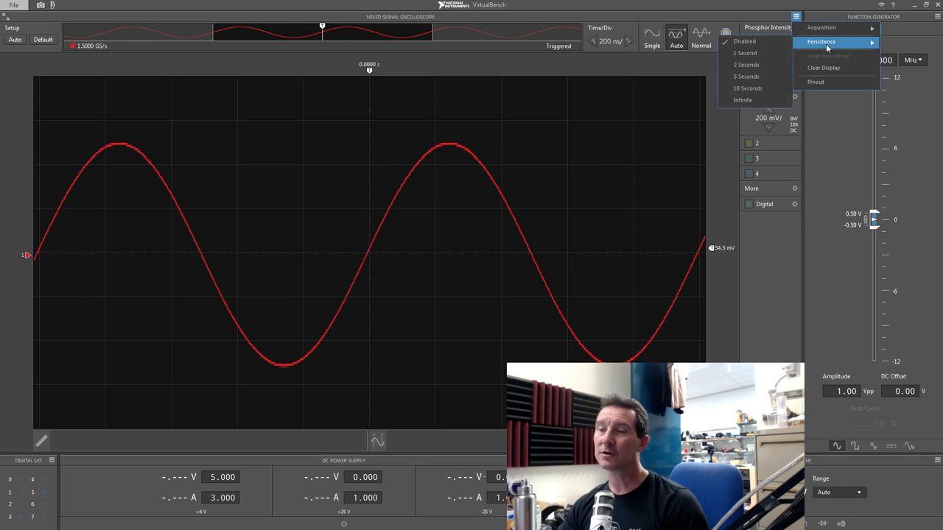
left_click(824, 82)
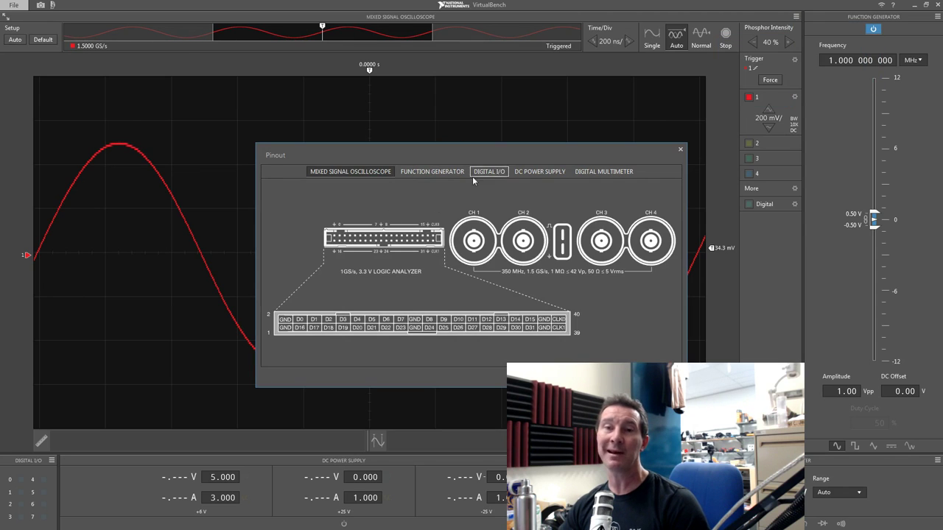
left_click(681, 150)
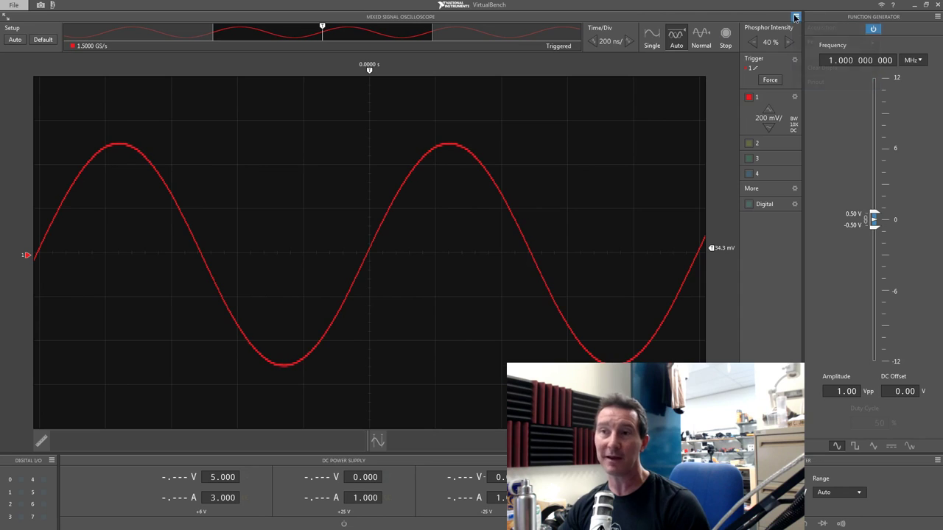
Review the oscilloscope's available acquisition modes and persistence durations without changing them
left_click(795, 17)
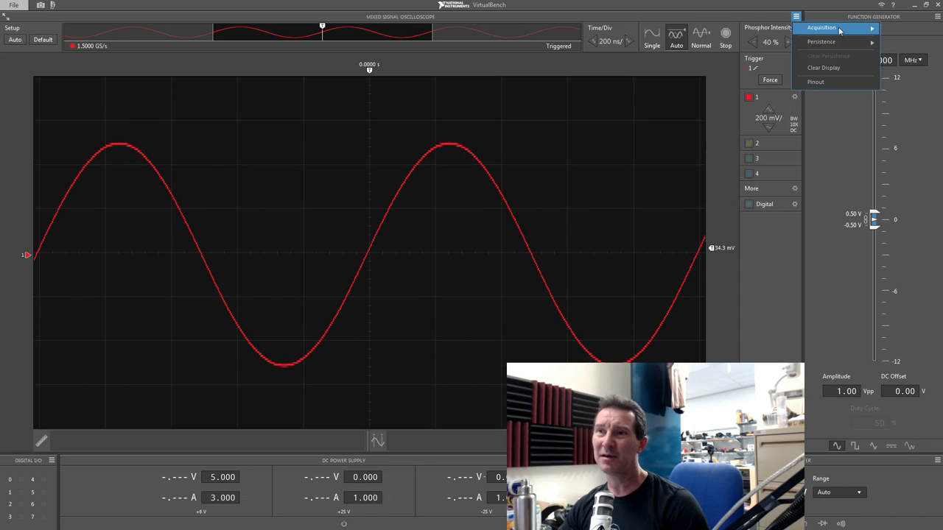
mouse_move(833, 30)
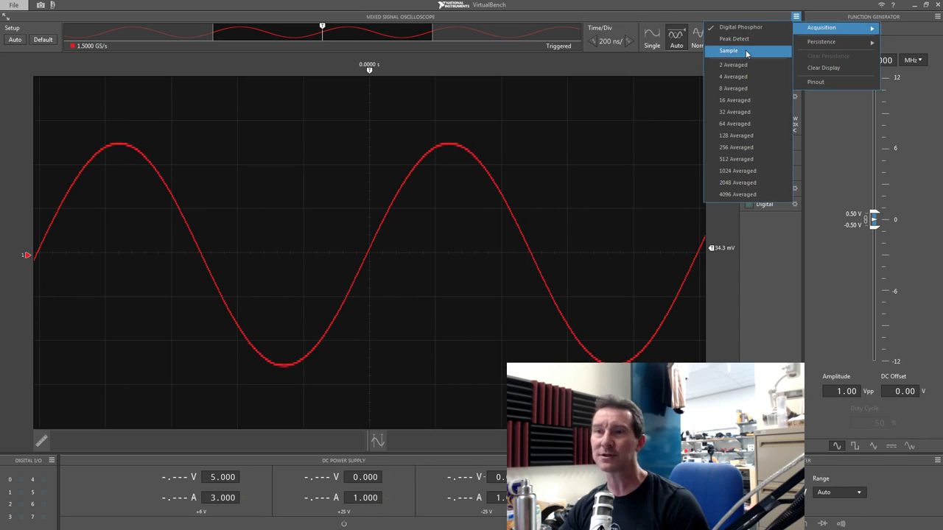
mouse_move(838, 46)
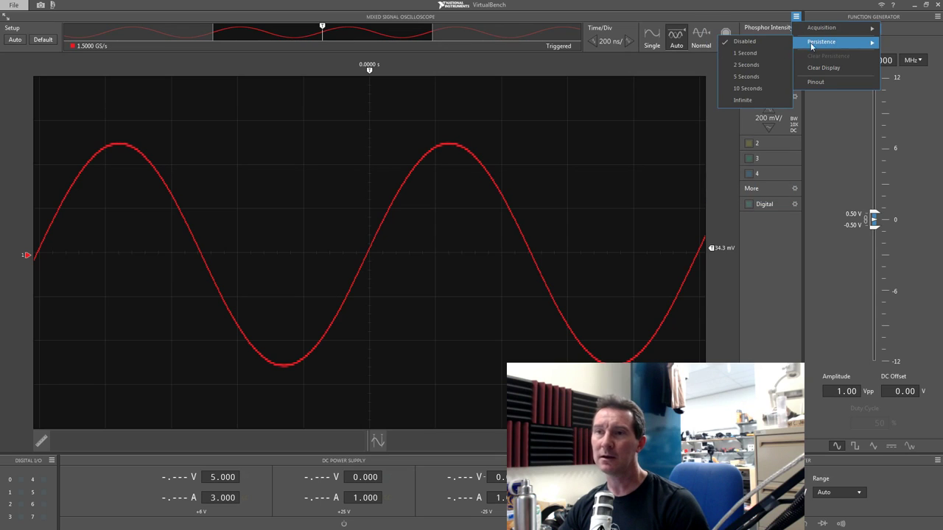
left_click(680, 6)
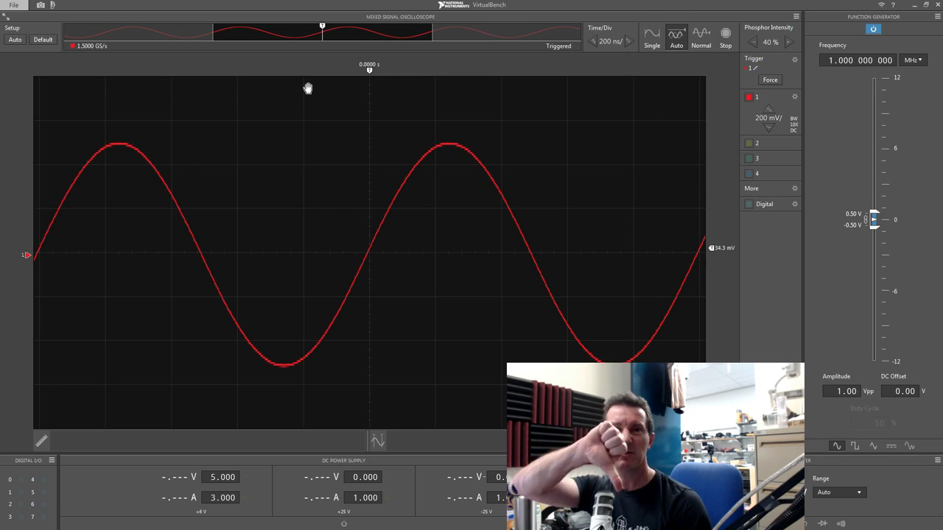
Examine the settings of reference channel ref1, including the analog channels it can be stored from
left_click(797, 189)
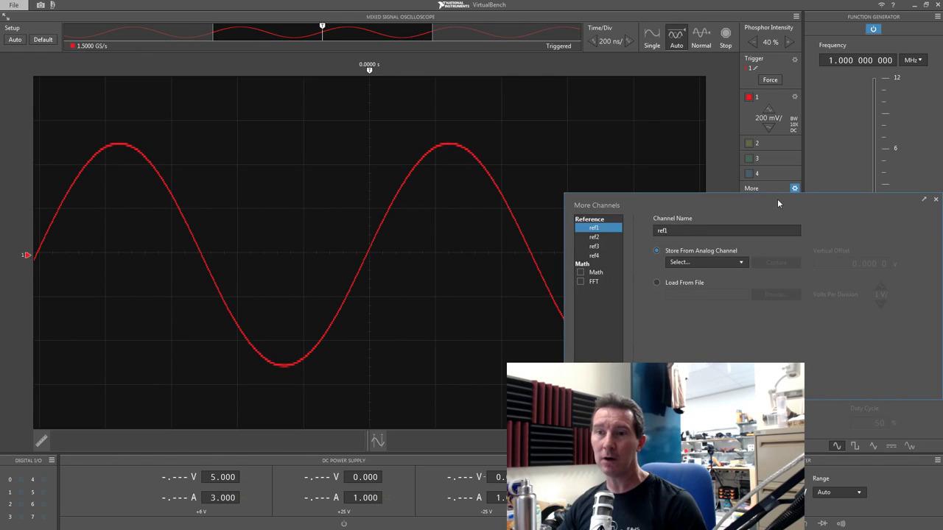
left_click_drag(779, 204, 735, 198)
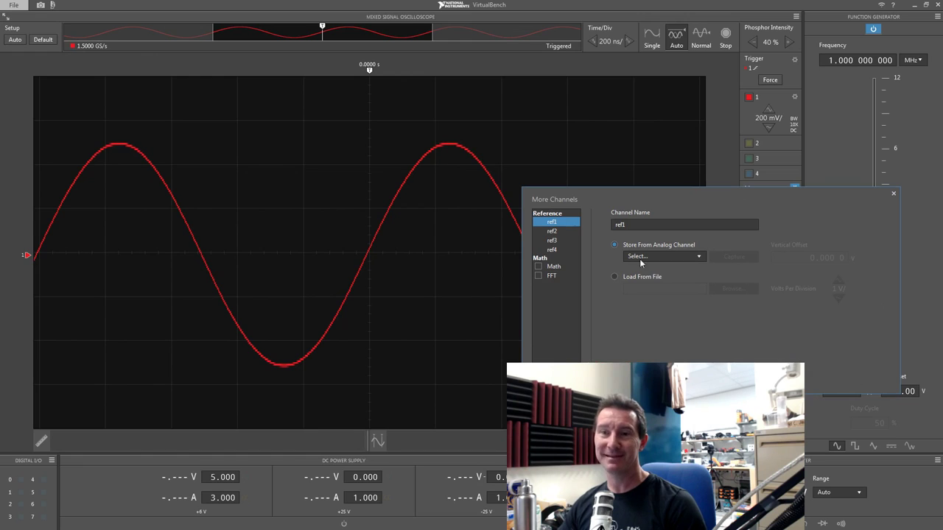
left_click(893, 195)
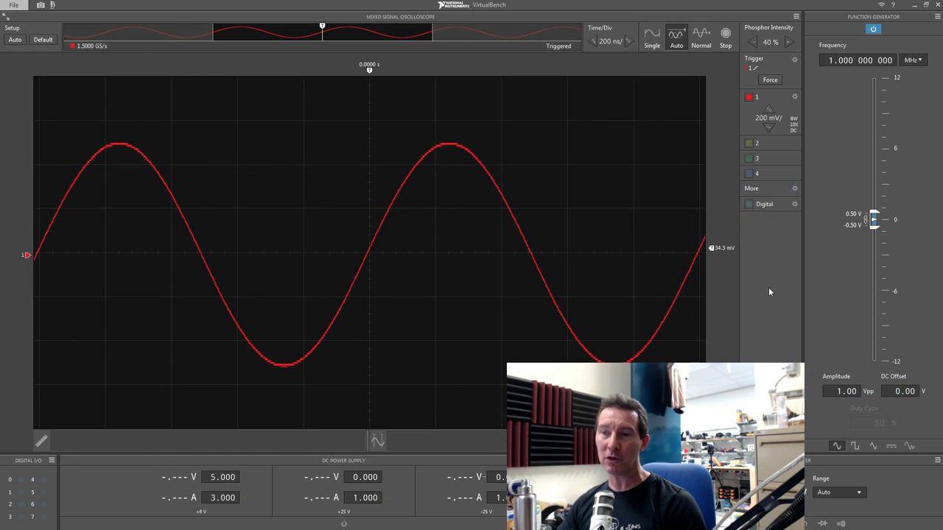
left_click(793, 189)
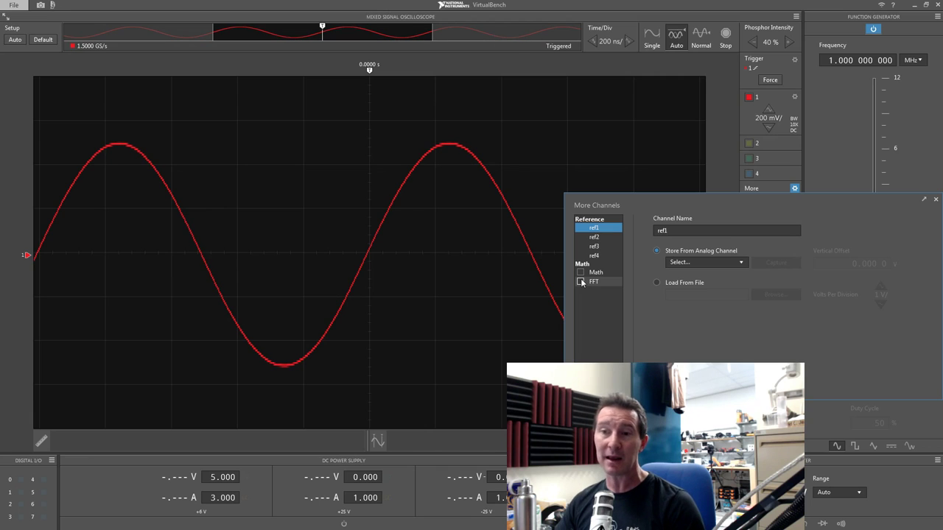
left_click(735, 263)
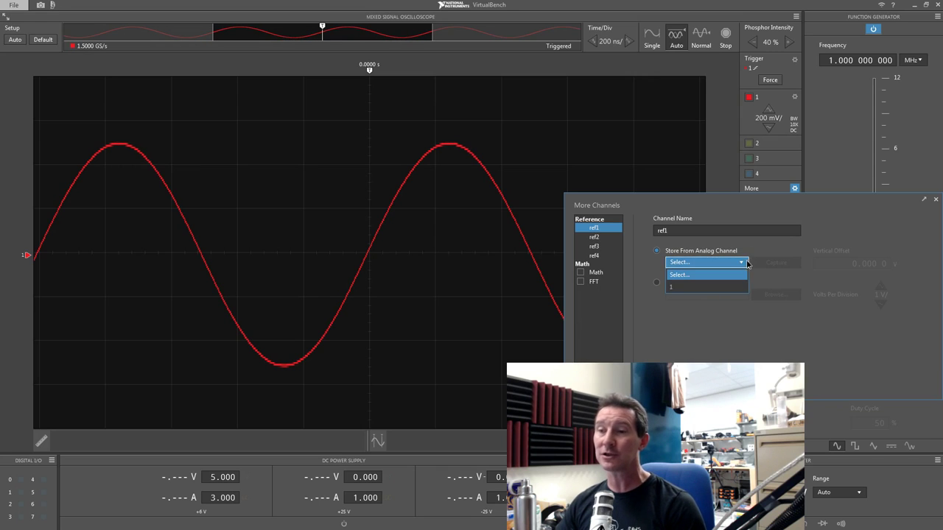
left_click(730, 276)
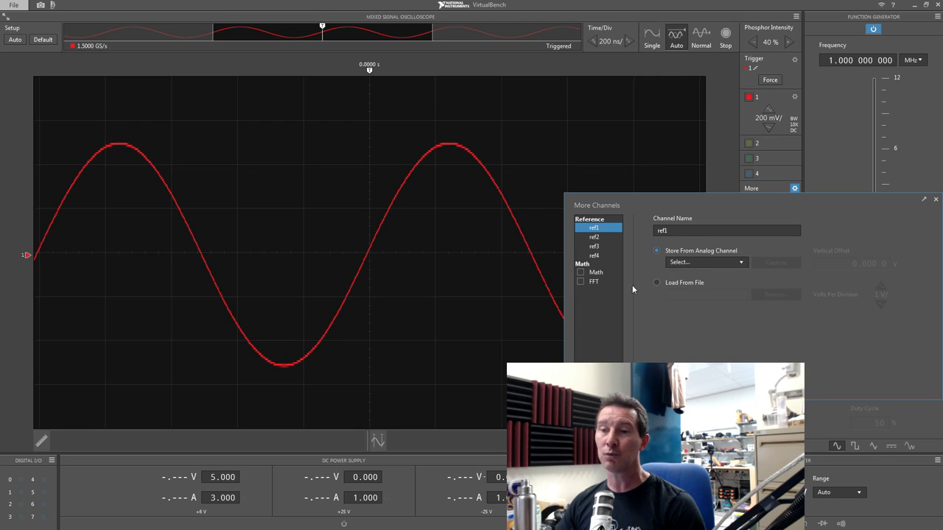
Switch ref1's source to Load From File, check the file types accepted when browsing, and cancel the file selection
left_click(657, 283)
left_click(775, 294)
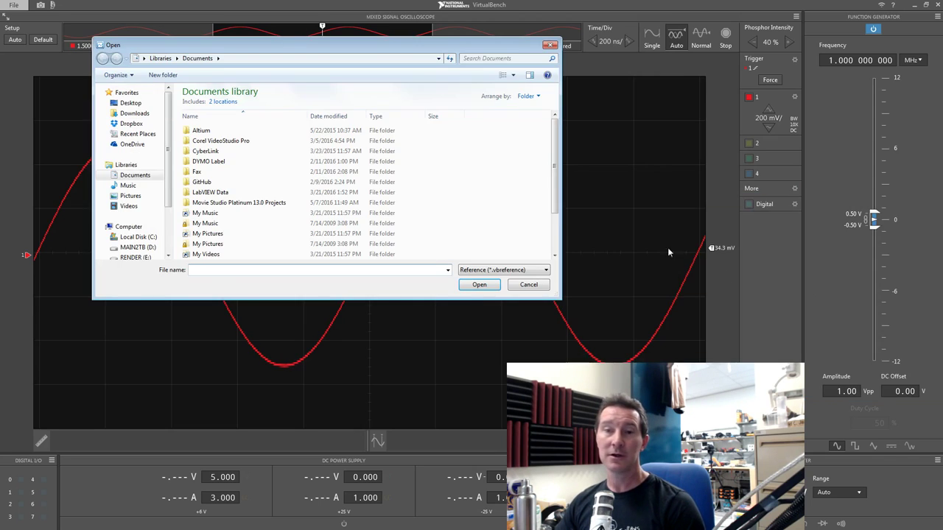
left_click(512, 274)
left_click(505, 281)
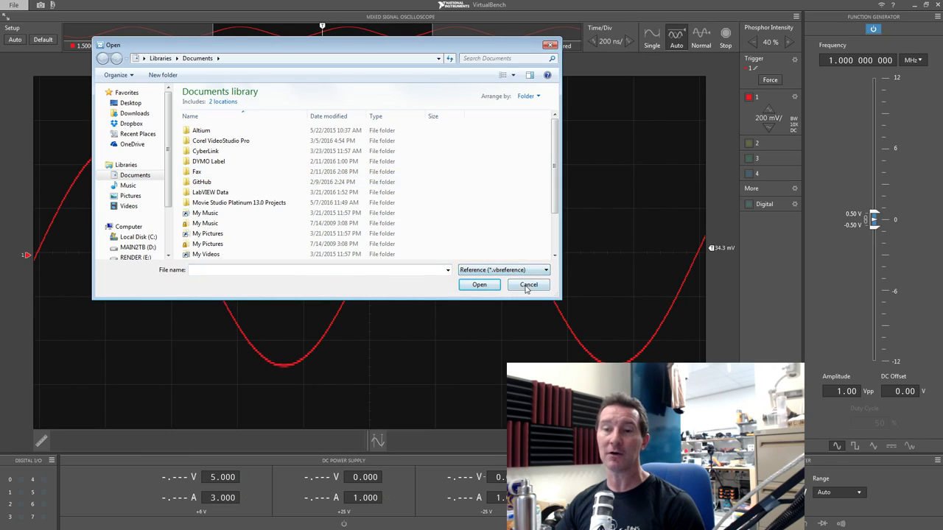
left_click(528, 285)
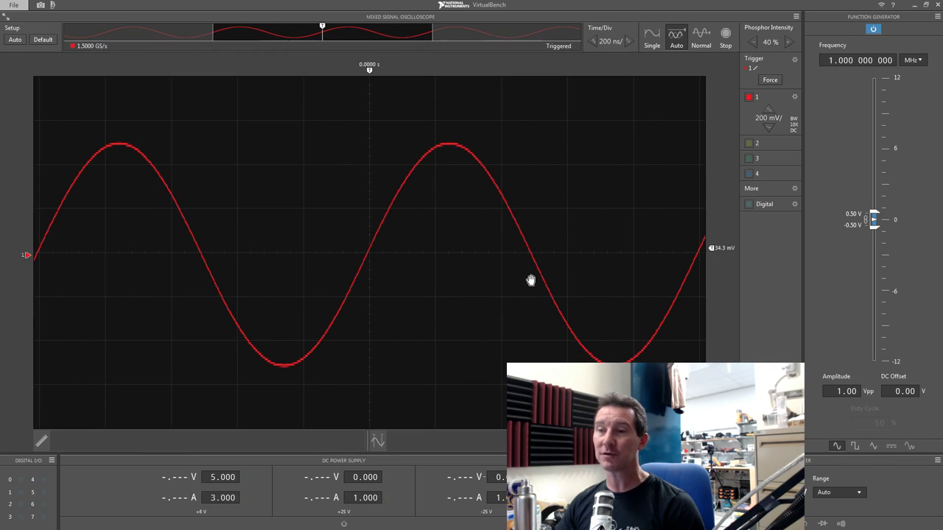
Enable the Math channel that adds channels 1 and 2, and close the additional channel settings
left_click(794, 189)
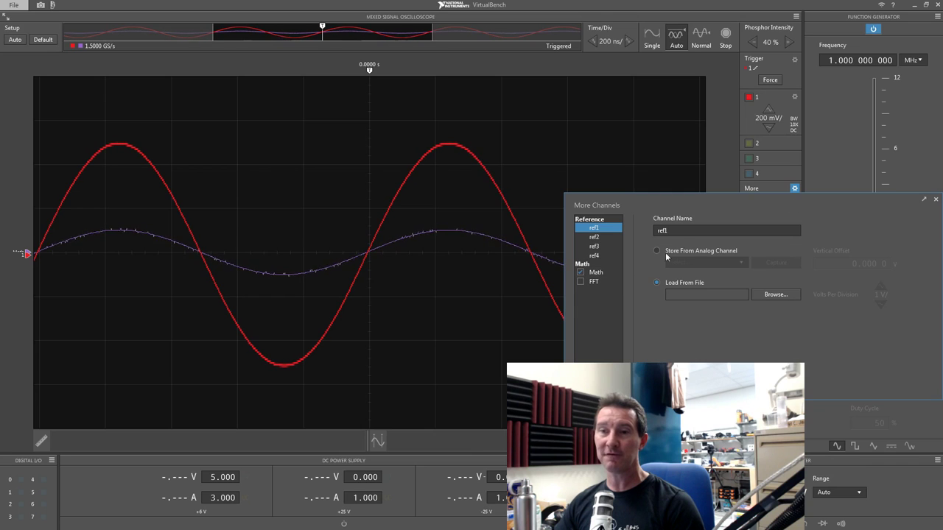
left_click_drag(786, 199, 495, 159)
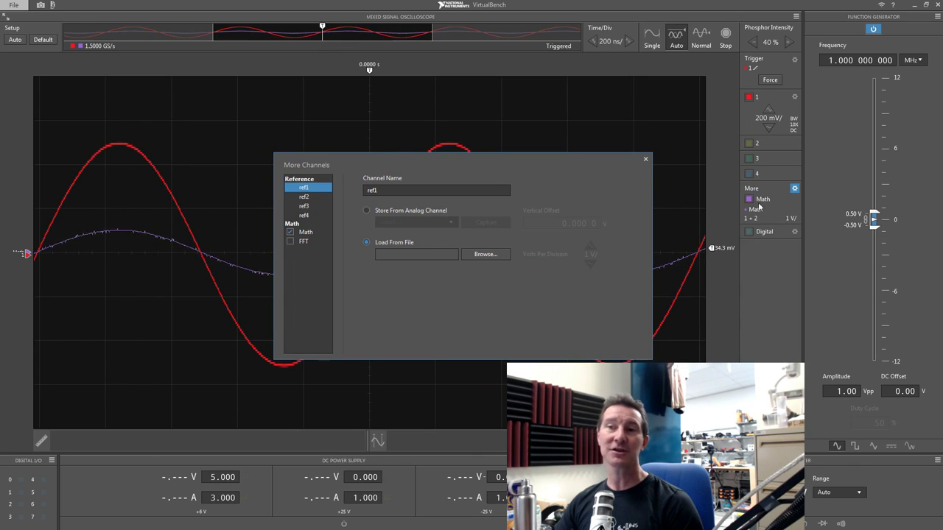
left_click(796, 189)
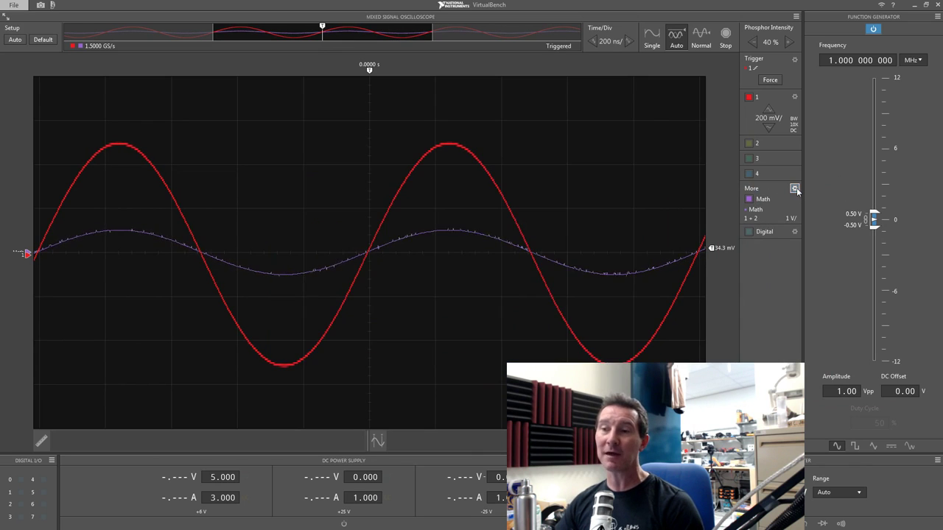
Examine the Math channel's settings, including its name, available operations and sources, keeping A + B as the operation
left_click(795, 189)
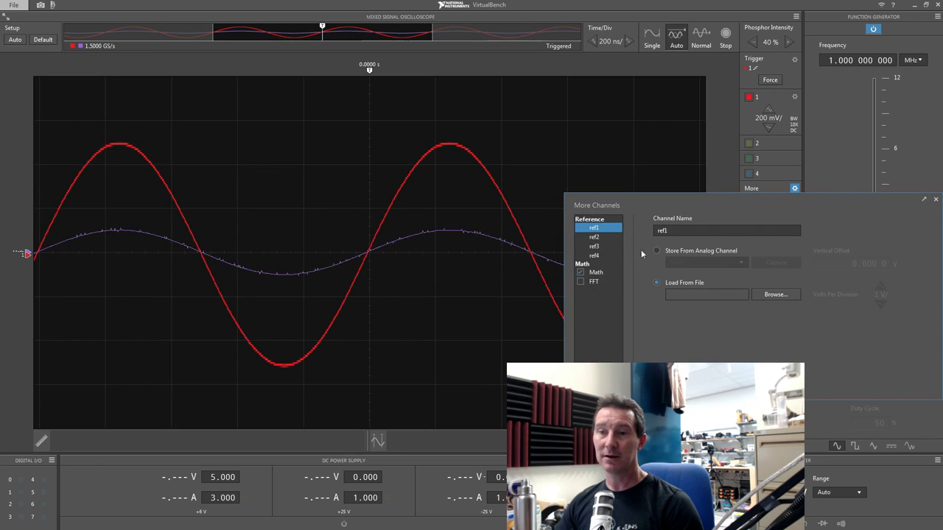
left_click(598, 272)
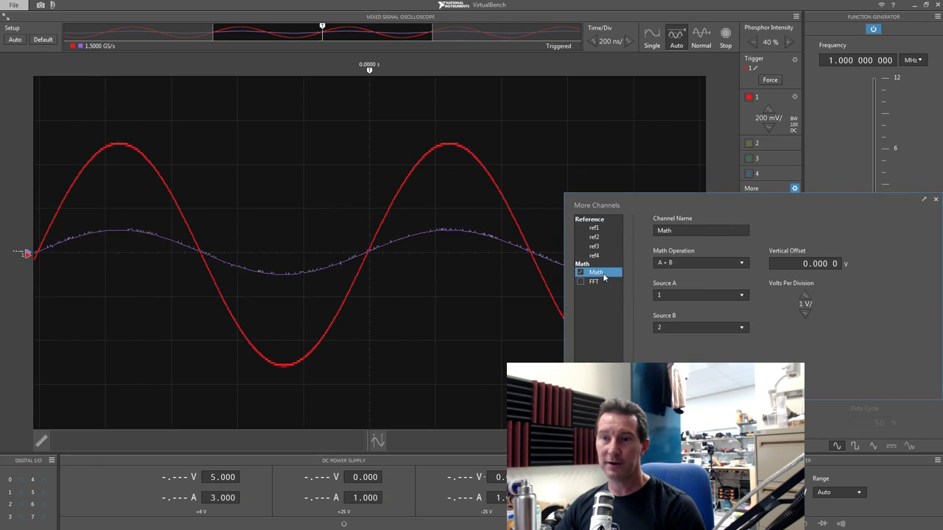
left_click(700, 265)
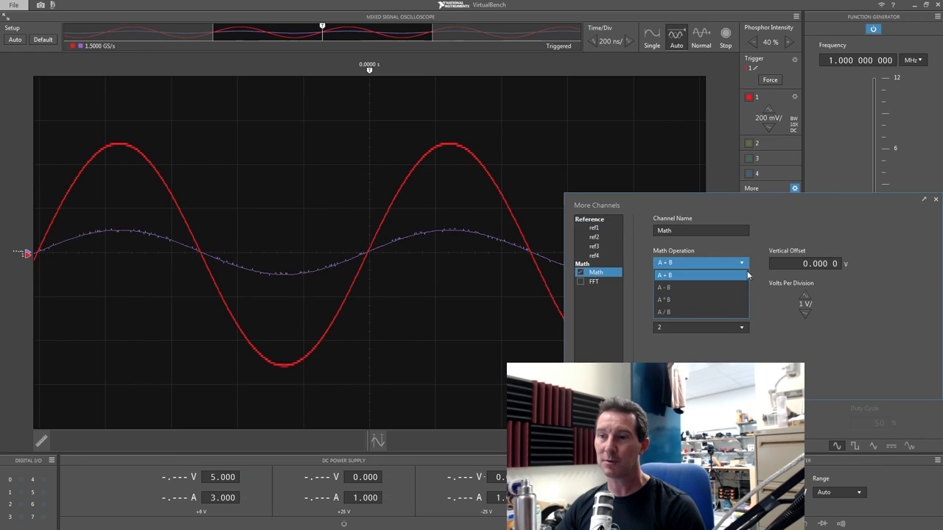
left_click(740, 275)
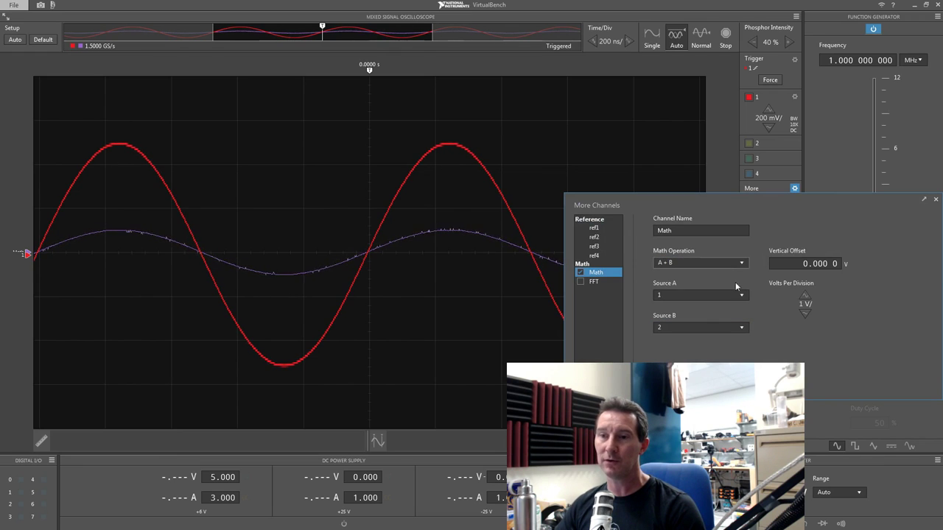
left_click(736, 232)
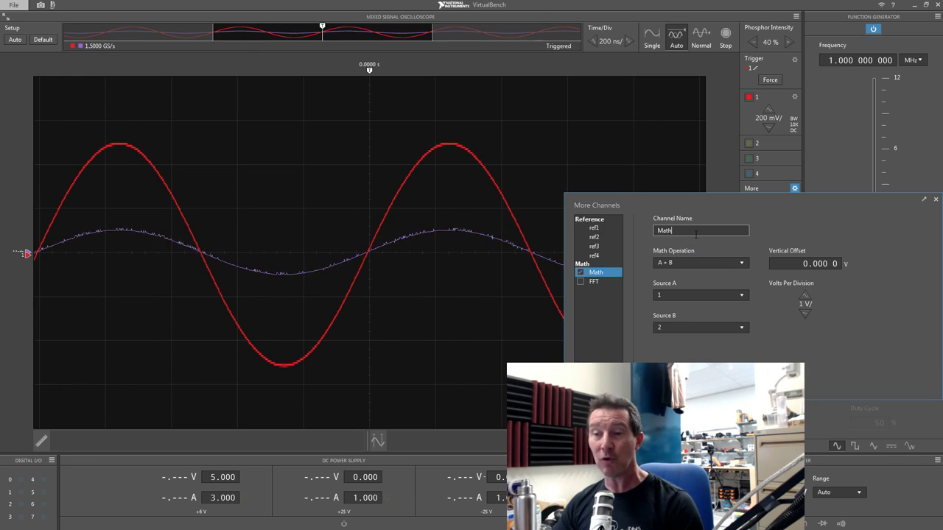
left_click(705, 263)
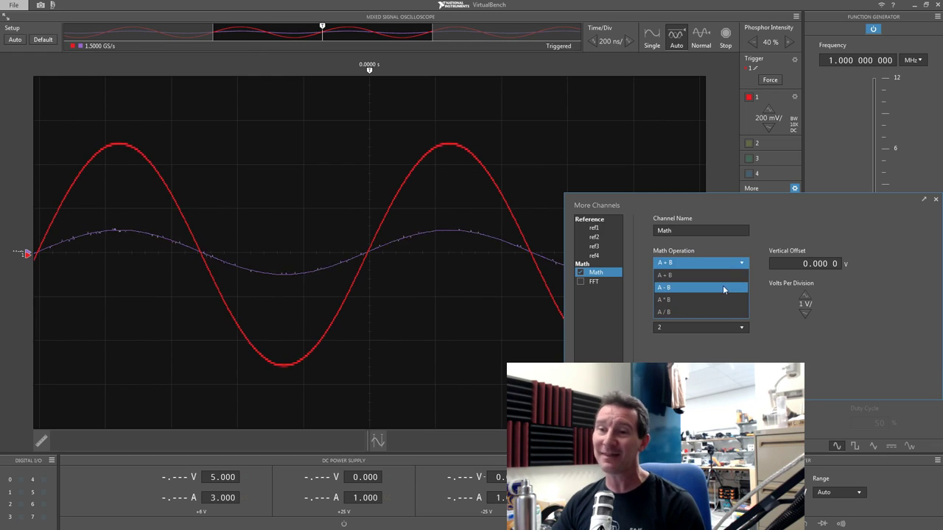
left_click(763, 237)
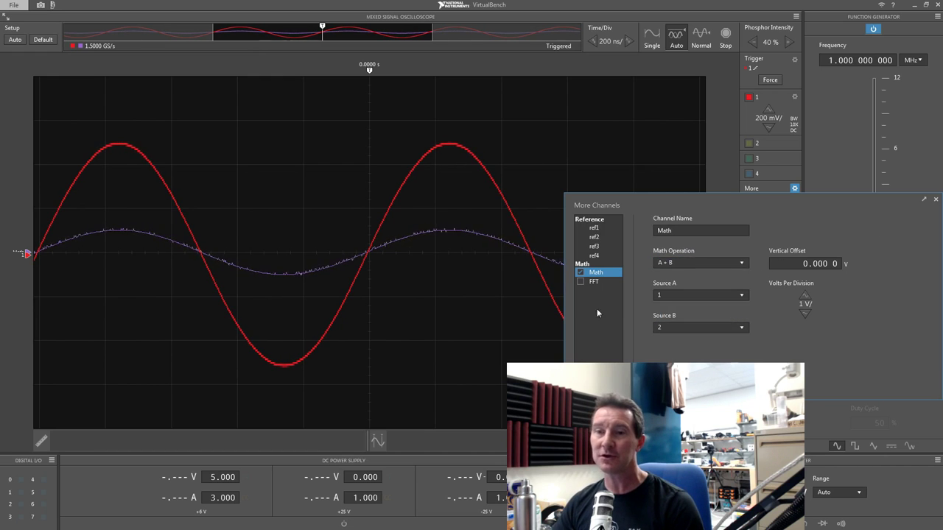
Shift the channel 1 trace slightly upward and separate the Math trace so that its zero line sits above channel 1's
left_click(473, 232)
mouse_move(473, 232)
left_mouse_down()
mouse_move(469, 260)
mouse_move(466, 212)
mouse_move(468, 229)
left_mouse_up()
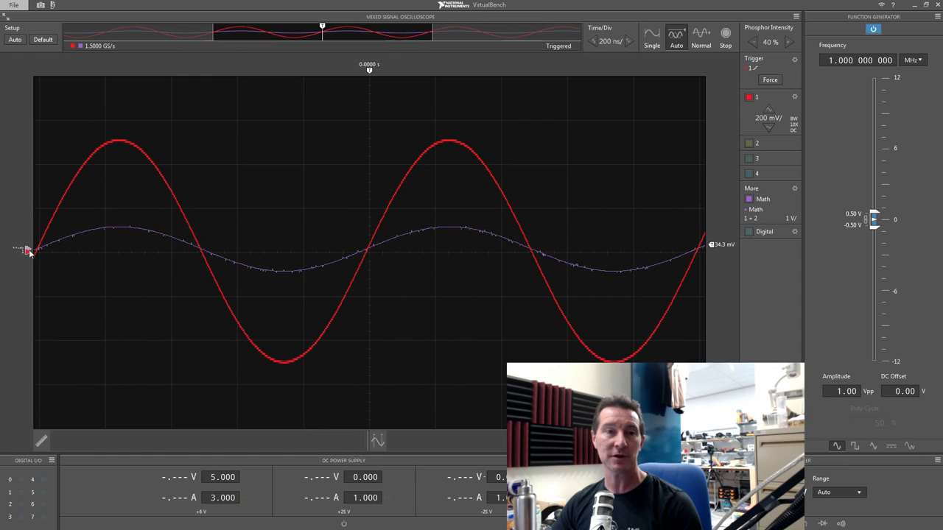
mouse_move(25, 251)
left_mouse_down()
mouse_move(23, 164)
mouse_move(24, 203)
left_mouse_up()
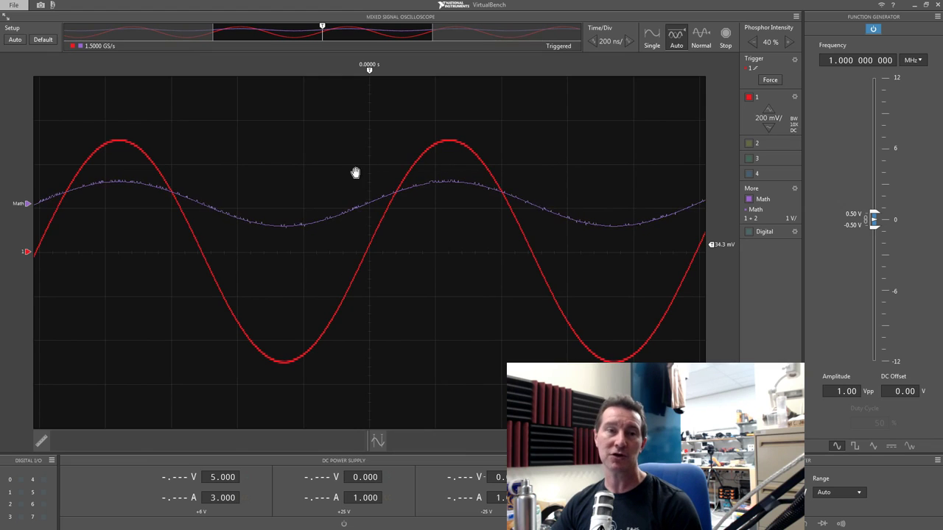
mouse_move(47, 198)
left_mouse_down()
mouse_move(46, 332)
mouse_move(46, 215)
mouse_move(47, 255)
mouse_move(27, 251)
mouse_move(27, 202)
mouse_move(29, 245)
left_mouse_up()
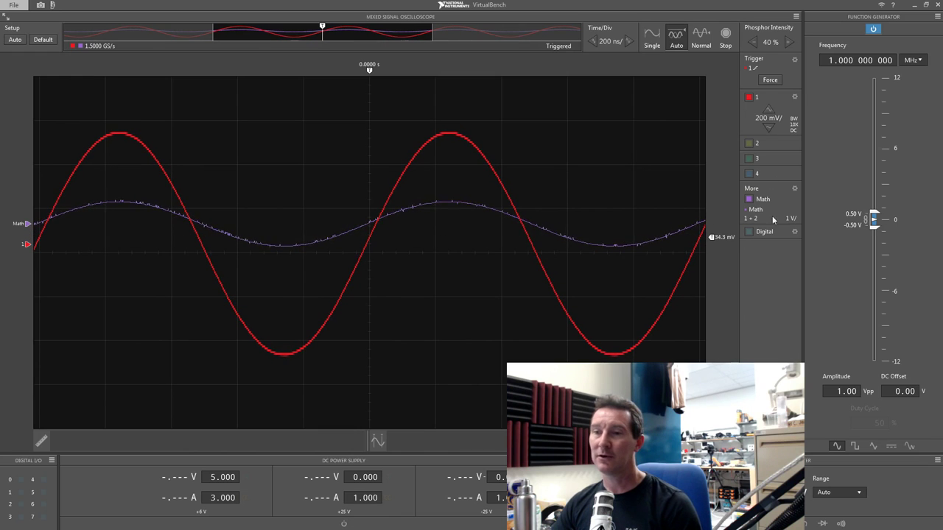
Disable the Math channel, enable the FFT of channel 1, and move the channel settings window clear of the spectrum
left_click(794, 187)
left_click(580, 273)
left_click(592, 282)
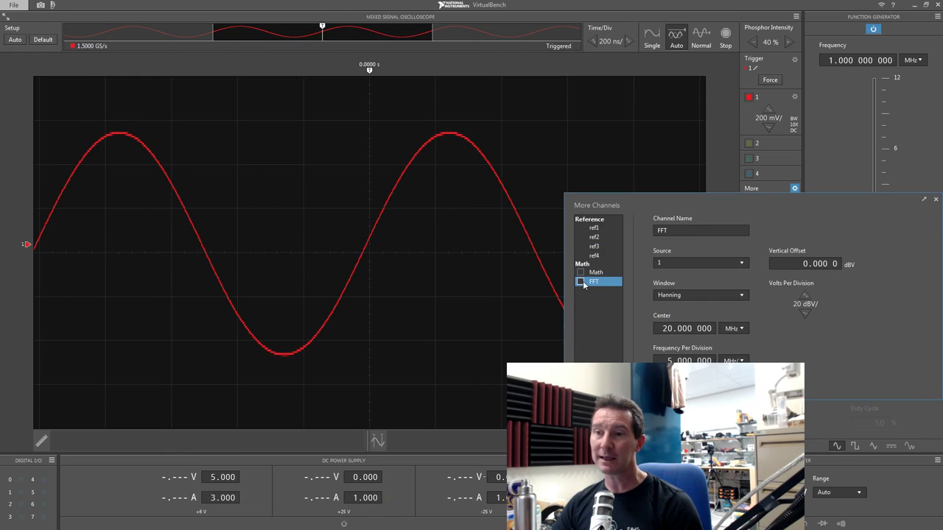
left_click(580, 282)
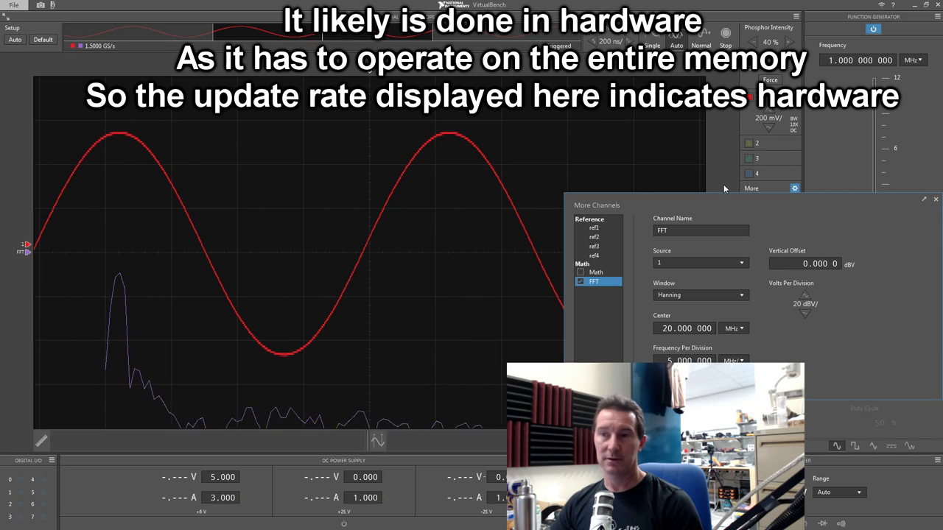
left_click_drag(764, 207, 761, 12)
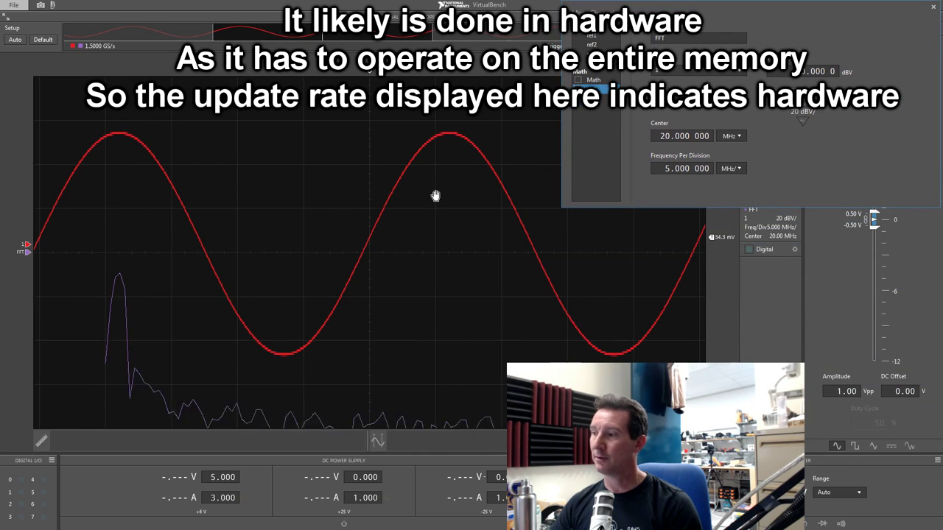
Raise the FFT trace to a vertical offset of about 49.2 dBV and set its frequency per division to 8 MHz
left_click_drag(27, 254, 27, 145)
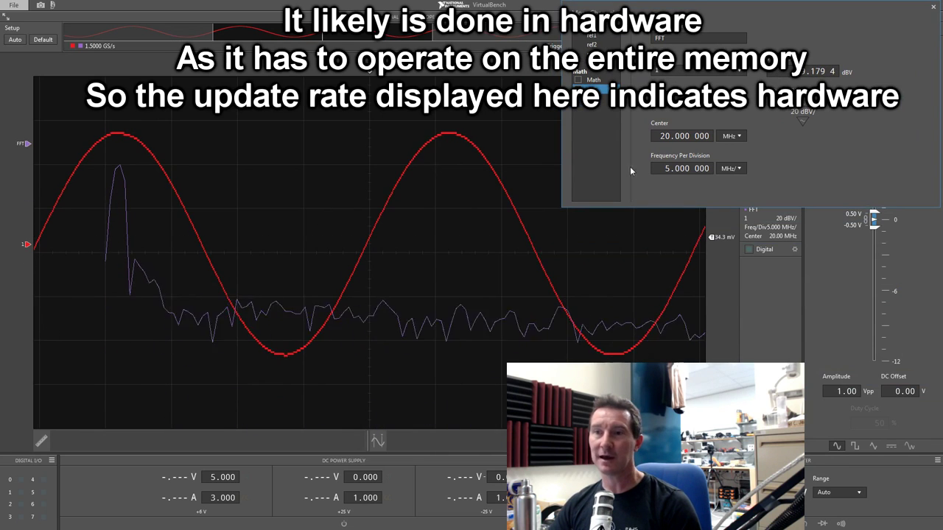
left_click(667, 178)
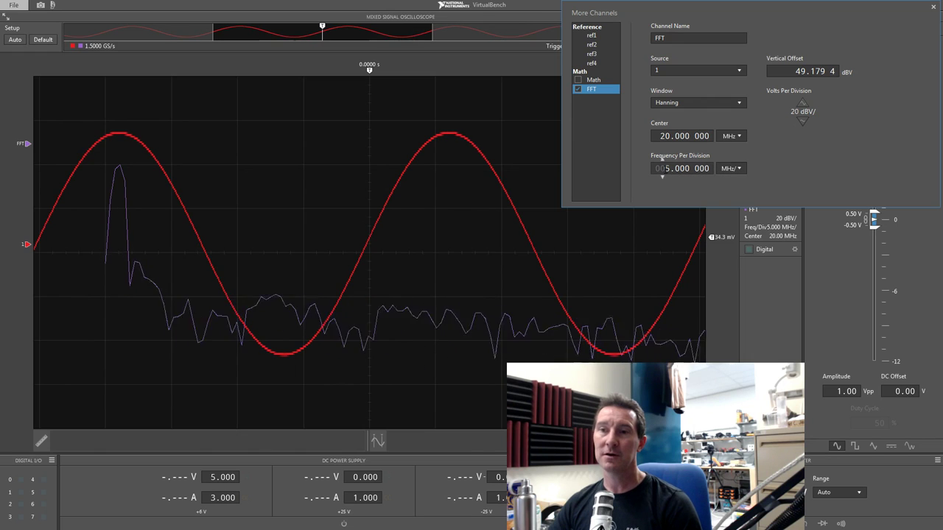
left_click(666, 160)
left_click(666, 160)
left_click(666, 159)
left_click(667, 160)
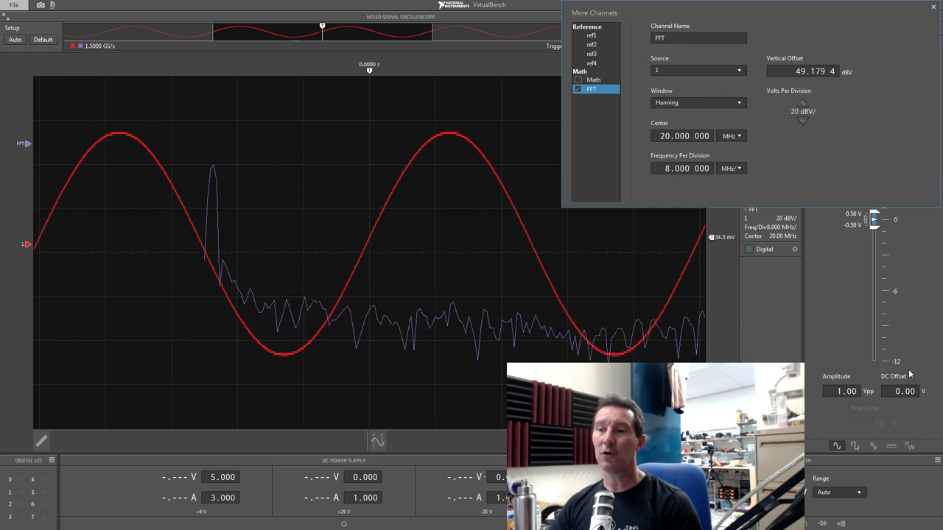
Switch the function generator to a square wave and, with the settings window clear of the time base, lengthen it to 50 µs per division
left_click(854, 446)
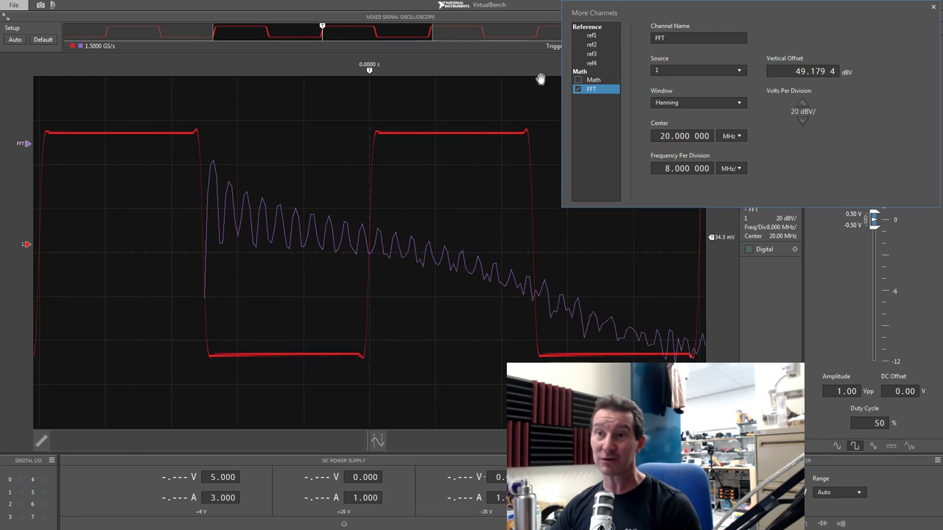
left_click_drag(796, 15, 731, 70)
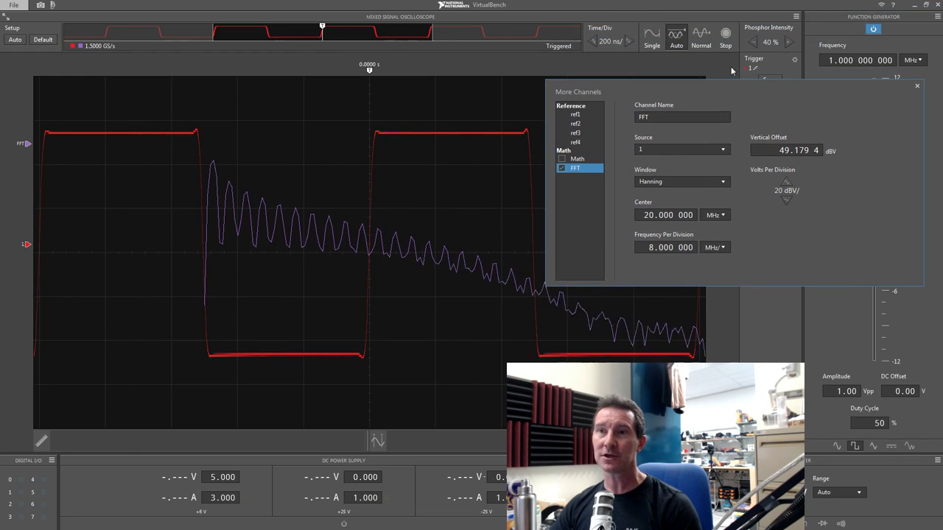
left_click(593, 42)
left_click(593, 42)
left_click(594, 42)
left_click(593, 42)
left_click(593, 41)
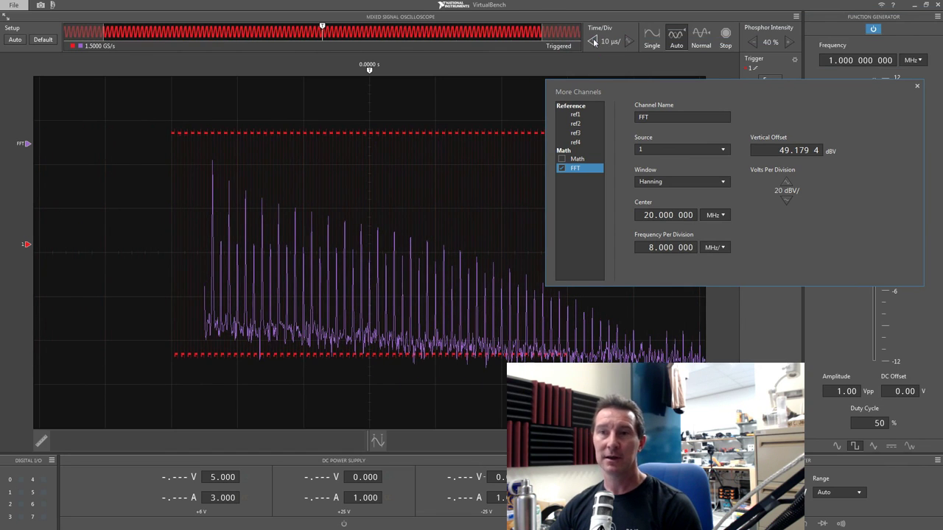
left_click(593, 41)
left_click(592, 40)
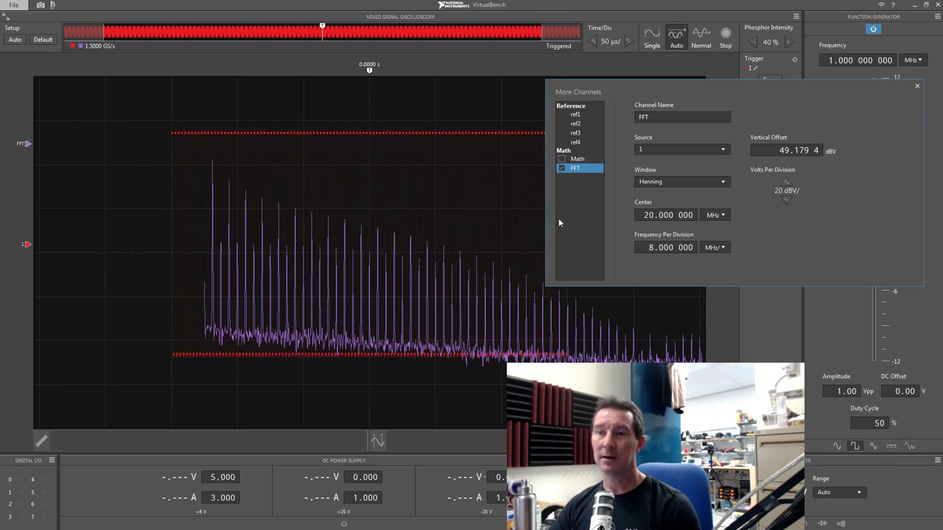
Narrow the FFT's frequency span to 3 MHz per division
left_click(651, 256)
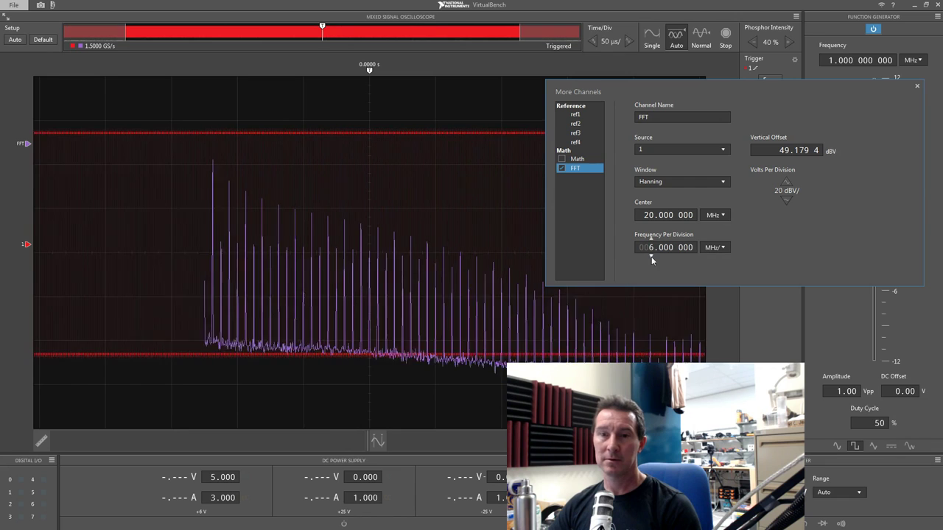
left_click(650, 256)
left_click(651, 256)
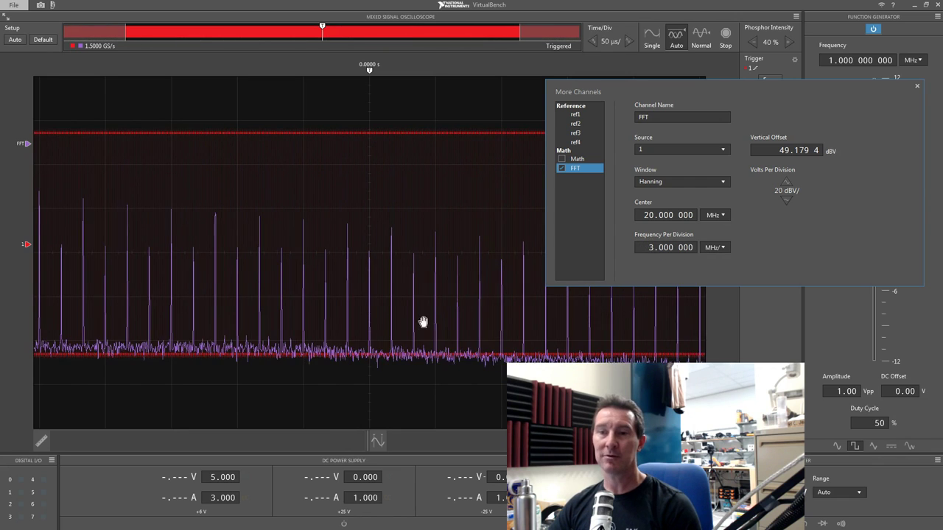
Shorten the time base to 200 ns per division, comparing the FFT's resolution against a slower setting
left_click(627, 41)
left_click(626, 41)
left_click(627, 41)
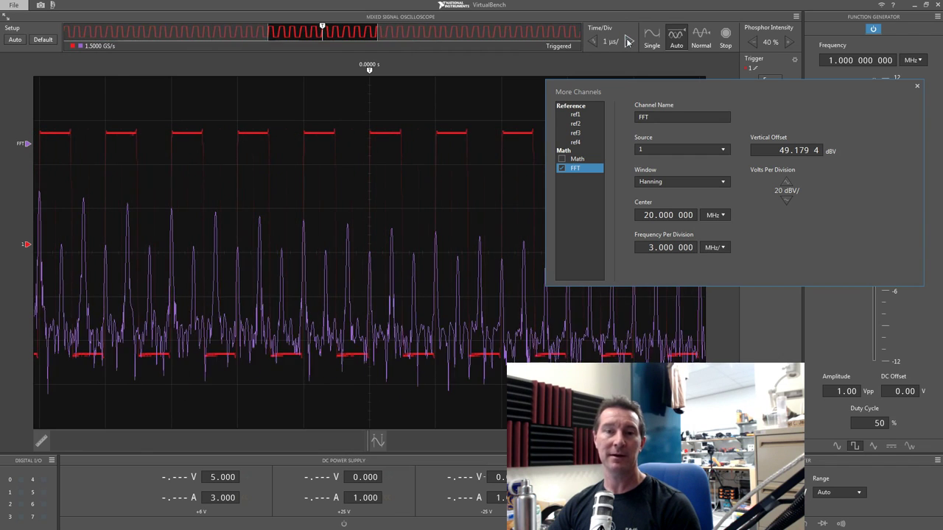
left_click(626, 41)
left_click(627, 41)
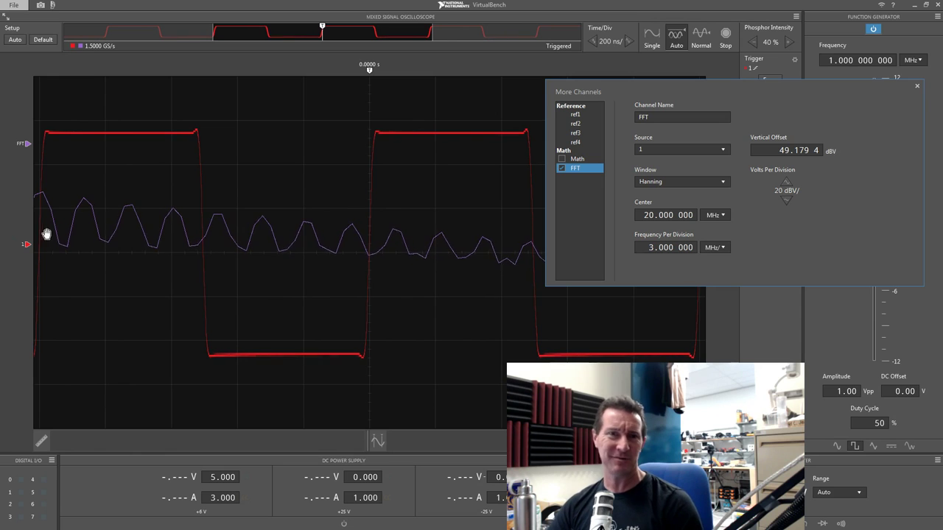
left_click(593, 42)
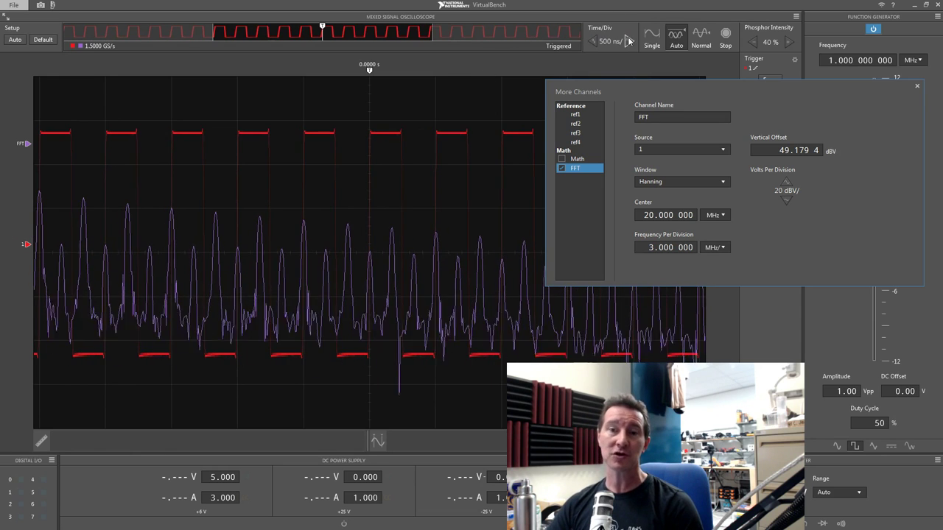
left_click(628, 42)
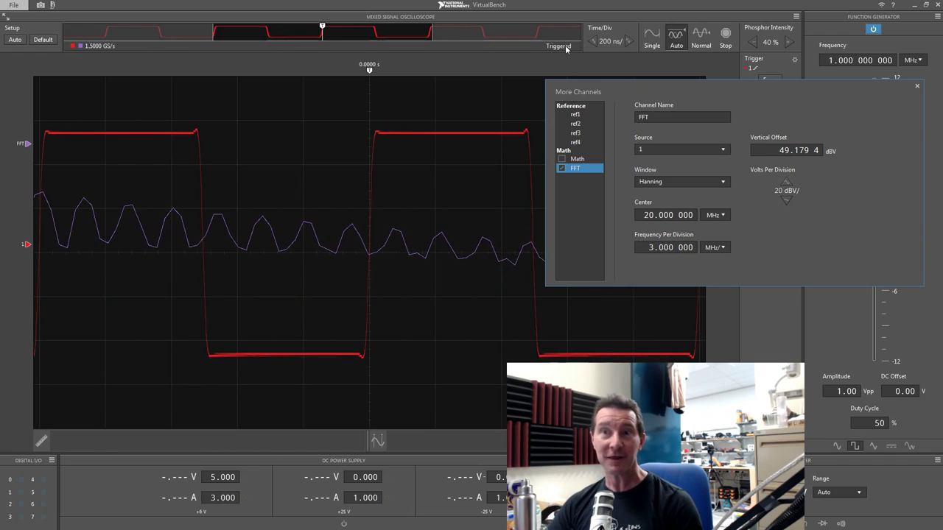
Lengthen the time base stepwise to 50 µs per division to sharpen the FFT's spectral peaks
left_click(594, 42)
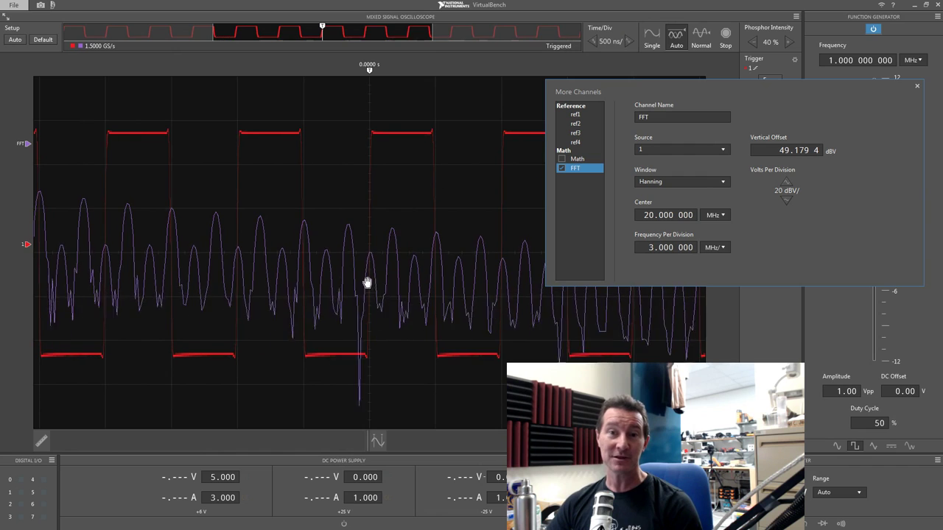
left_click(594, 42)
left_click(594, 42)
left_click(594, 42)
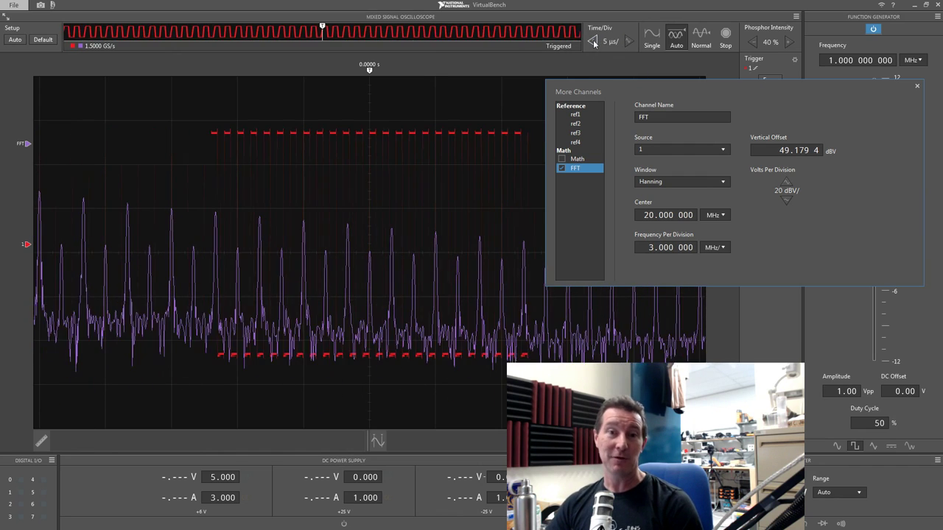
left_click(594, 42)
left_click(593, 42)
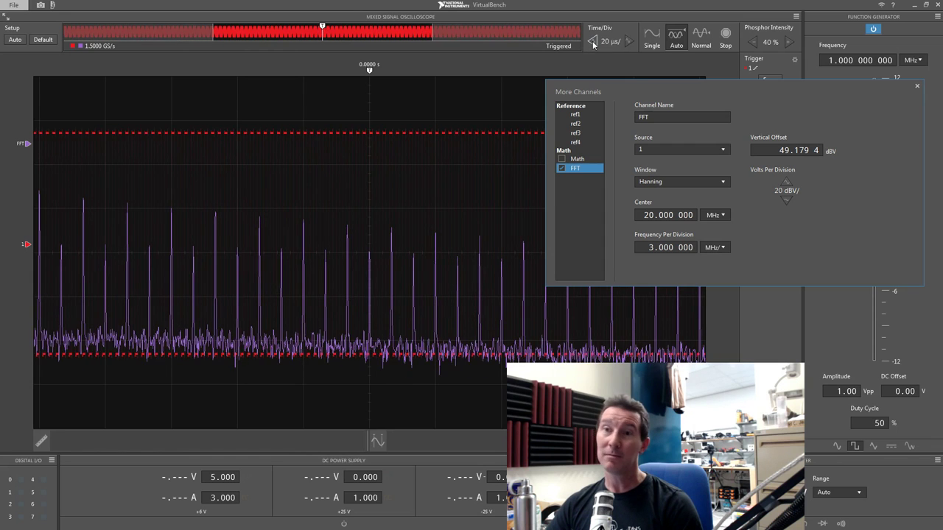
left_click(593, 42)
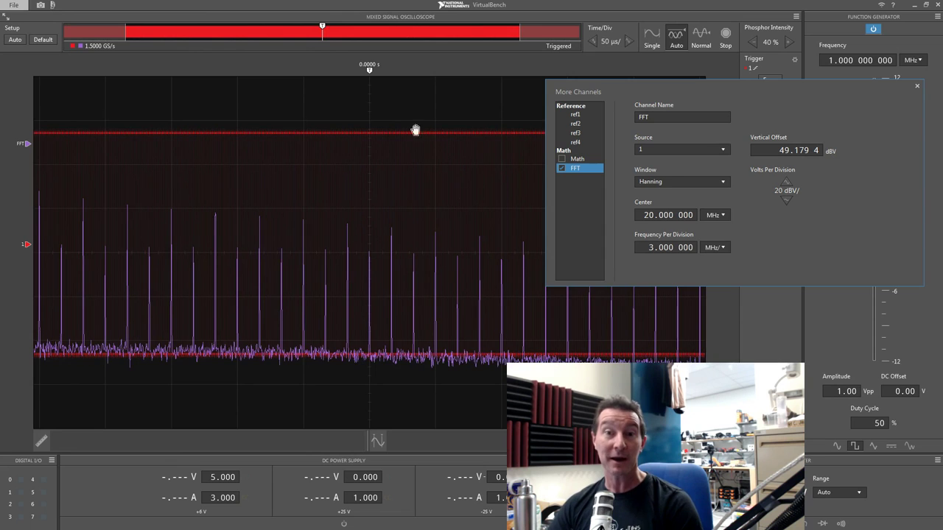
Set the FFT window function to Low Sidelobe and review the other available window types without changing it
left_click(648, 182)
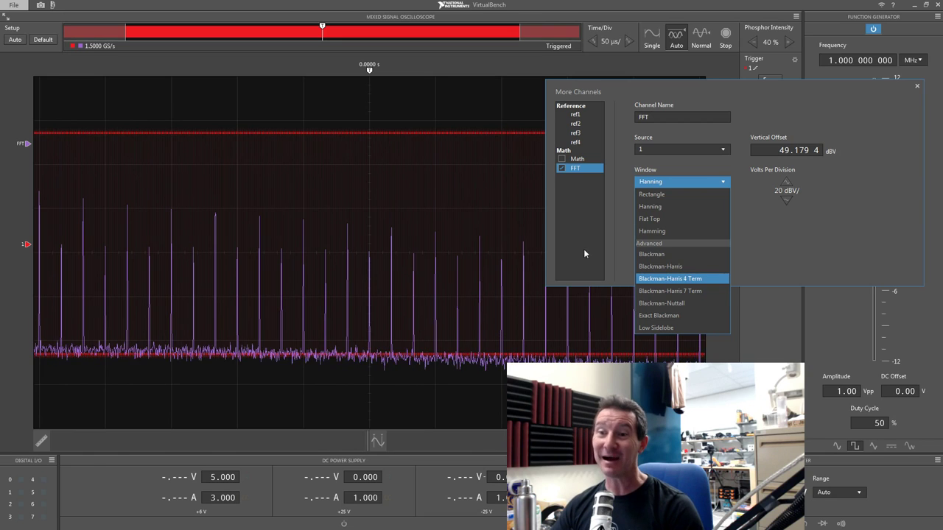
left_click(671, 330)
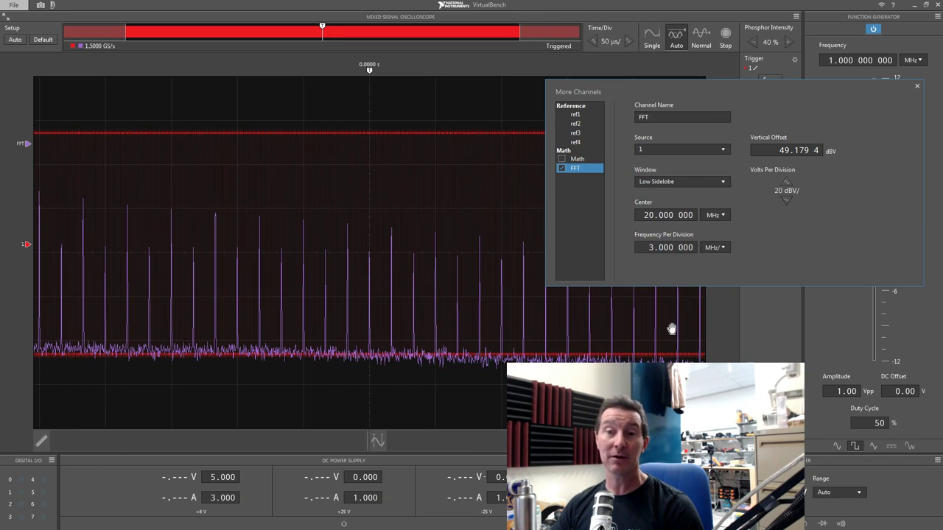
left_click(725, 185)
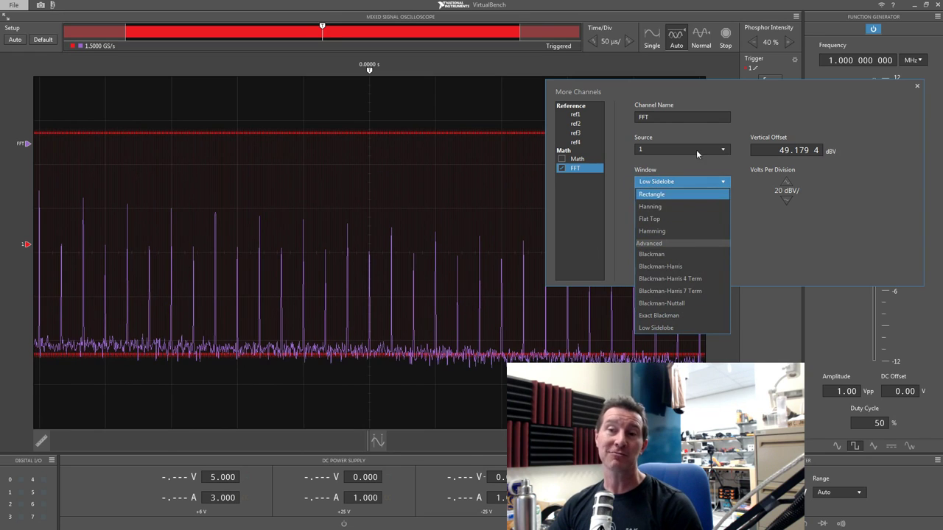
left_click(683, 101)
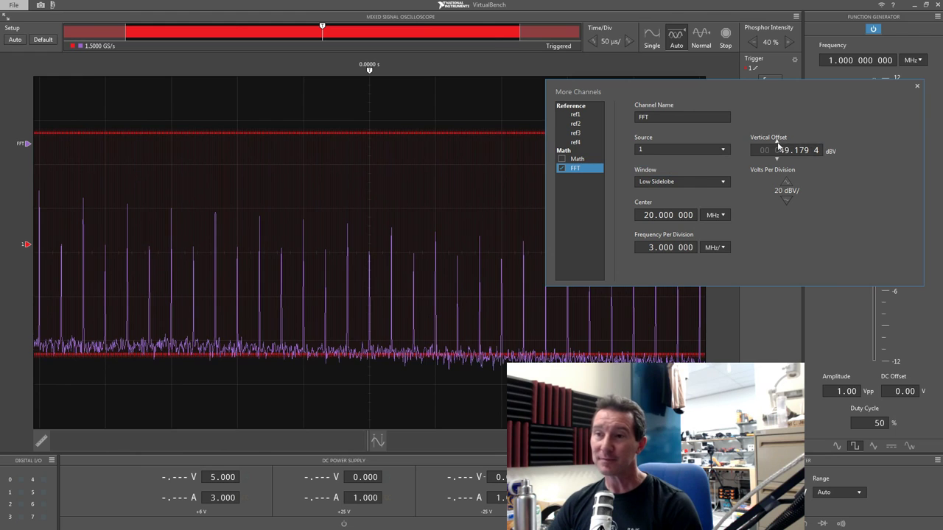
Raise the FFT's vertical offset to 99.1794 dBV, try other vertical scales, return to 20 dBV per division, and close the channel settings
scroll(782, 145, "up", 3)
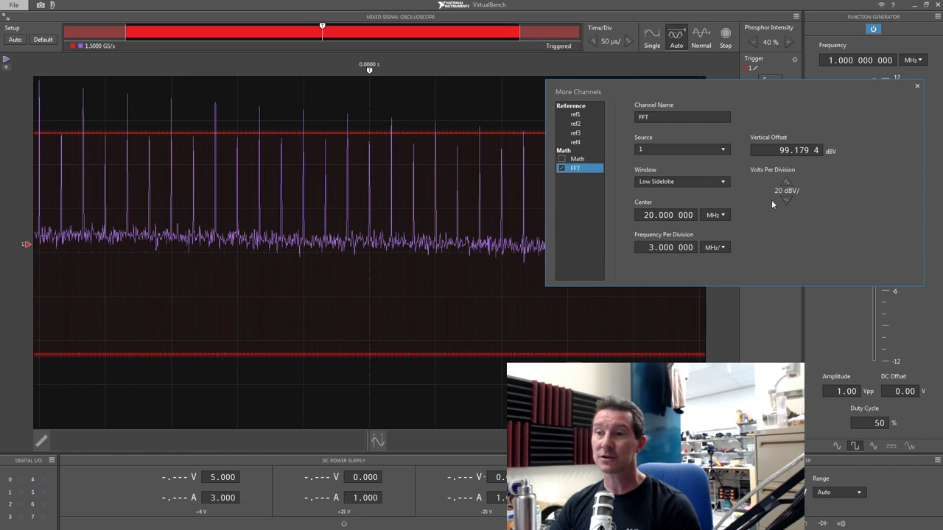
left_click(786, 183)
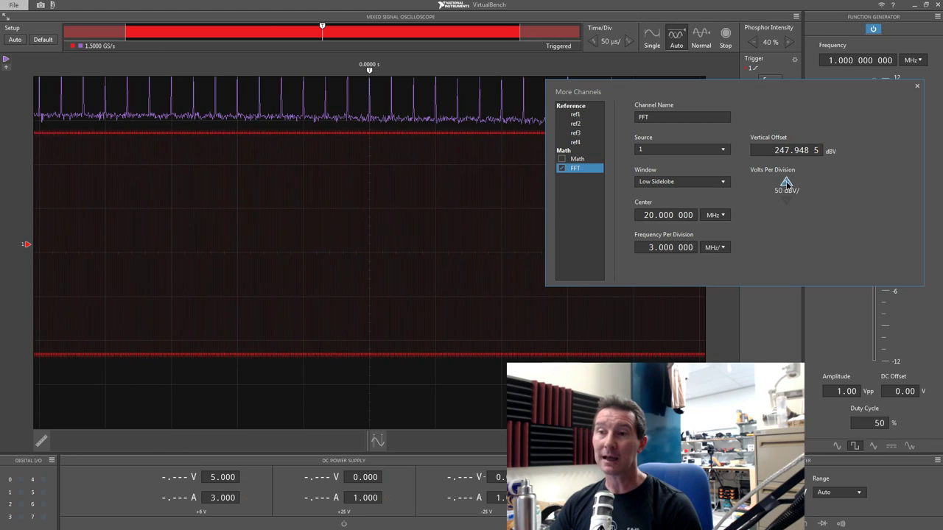
left_click(786, 182)
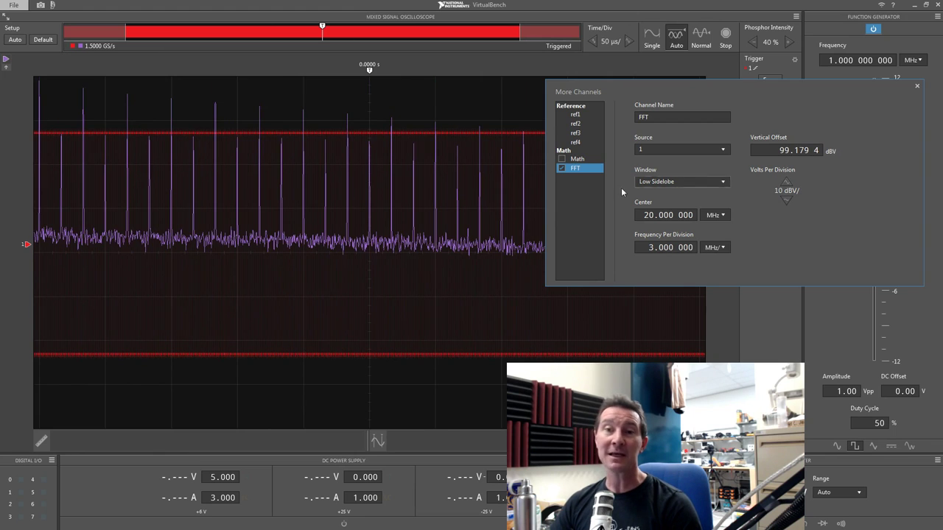
left_click(785, 200)
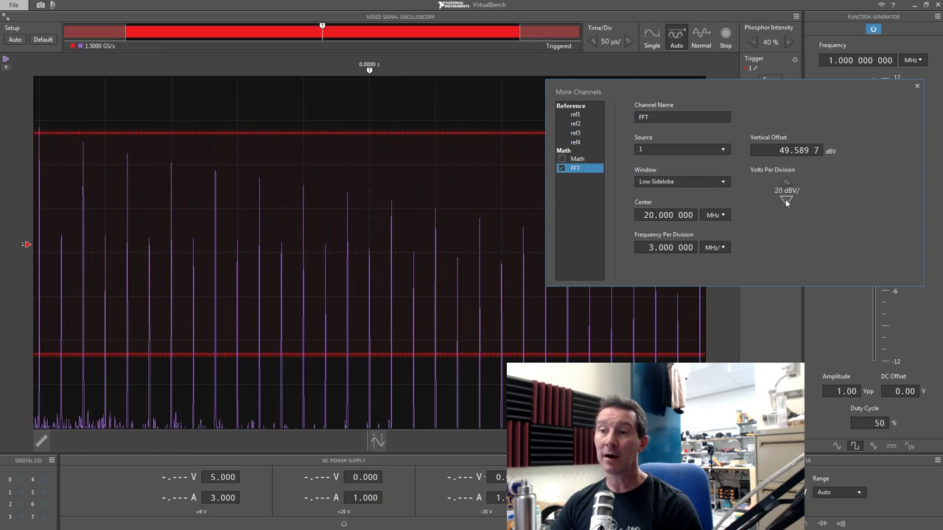
left_click(917, 87)
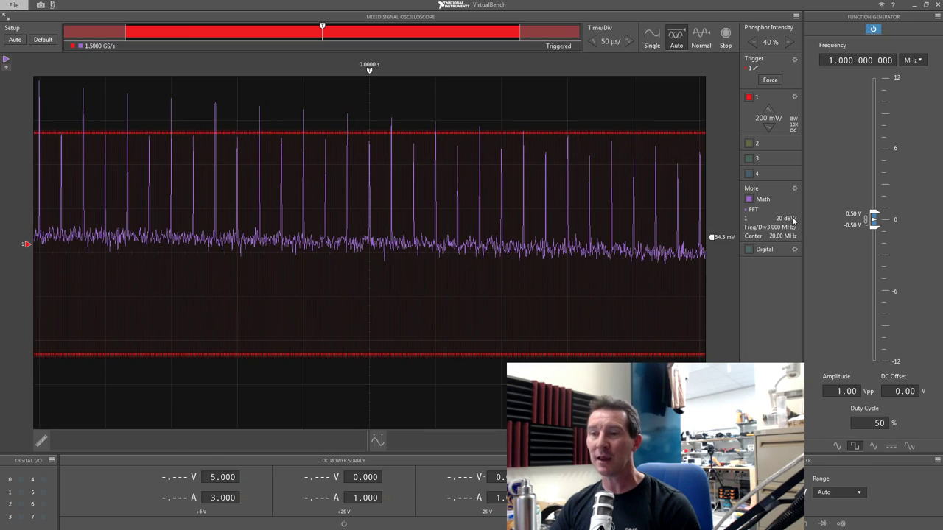
Enable time cursors with cursor 1 assigned to the FFT, and move cursor 2 to about -58.6 µs
left_click(377, 441)
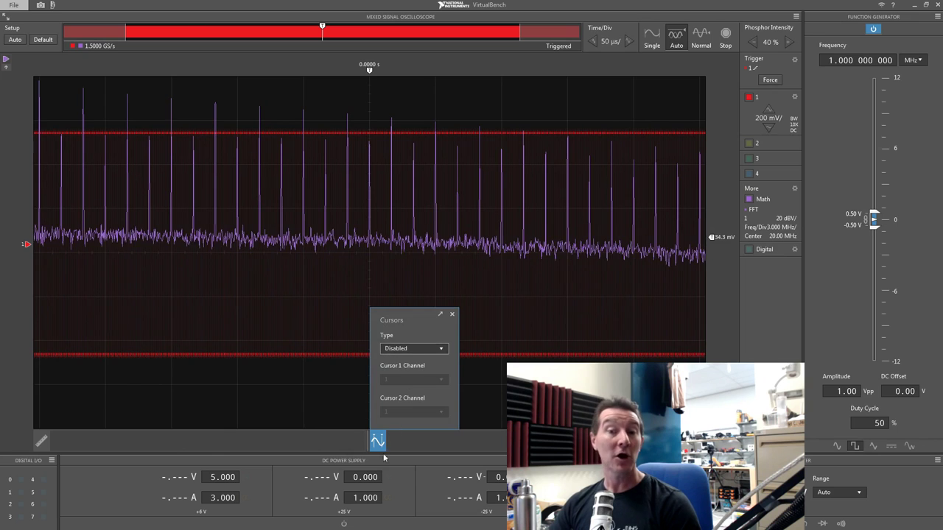
left_click(434, 349)
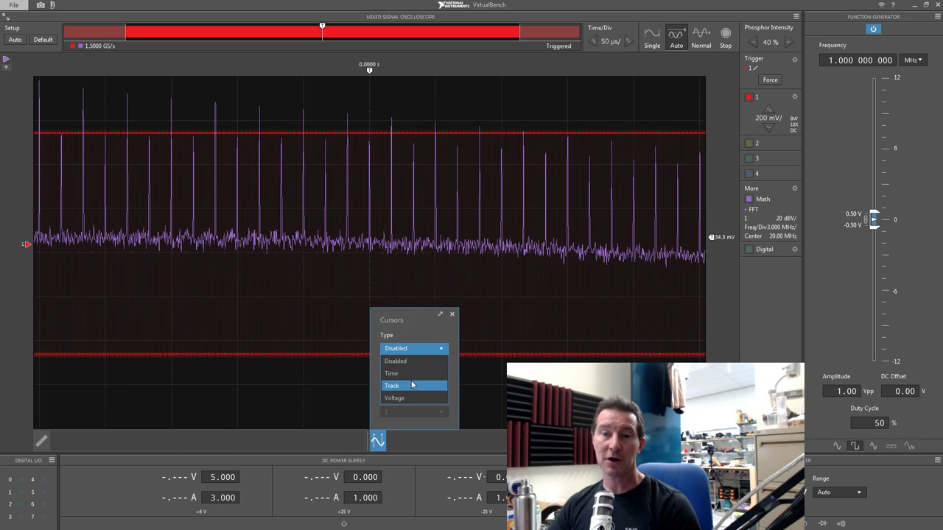
left_click(411, 375)
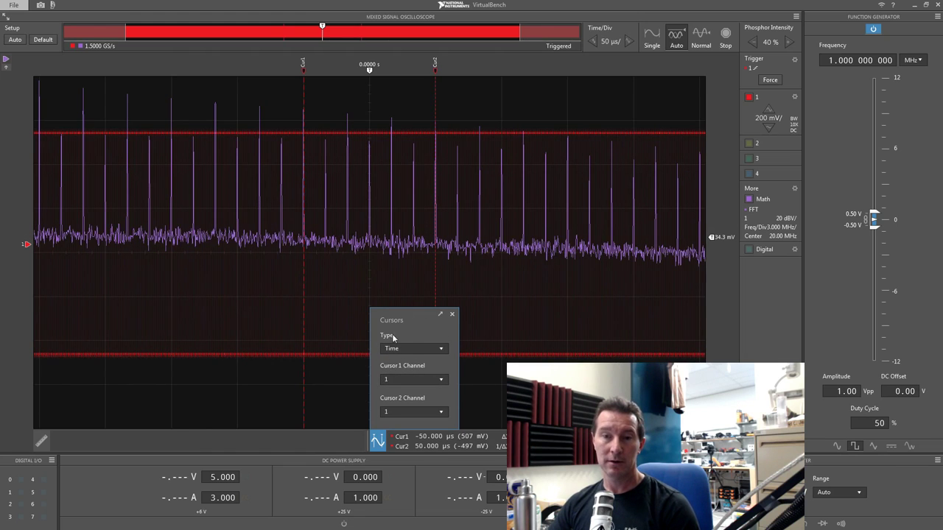
left_click(436, 379)
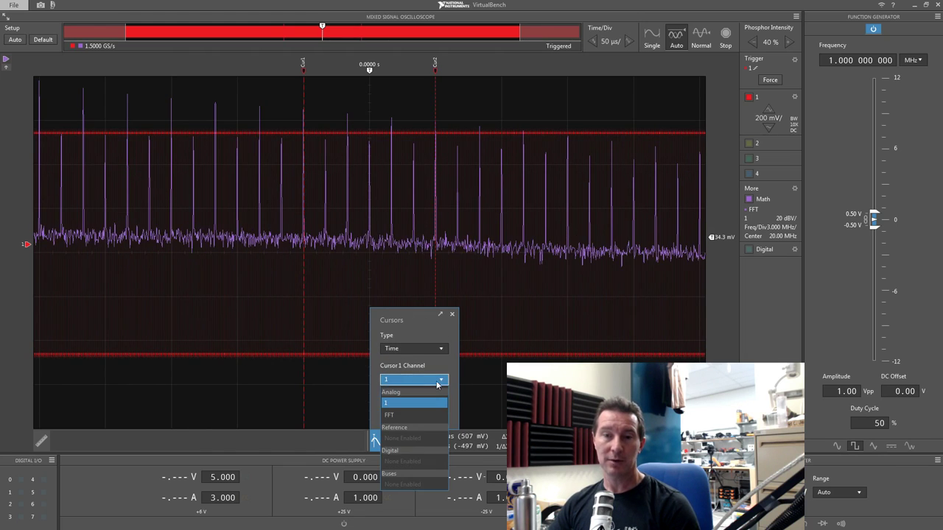
left_click(404, 422)
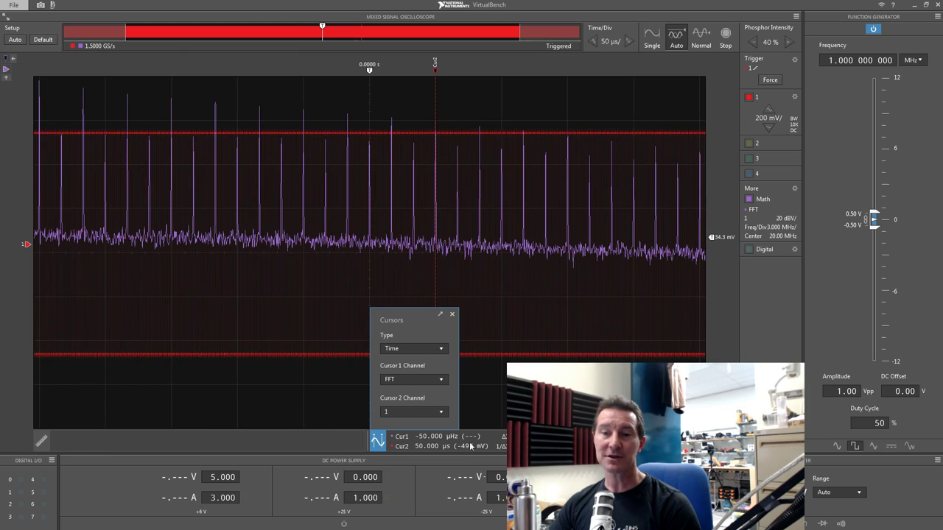
left_click_drag(434, 70, 293, 77)
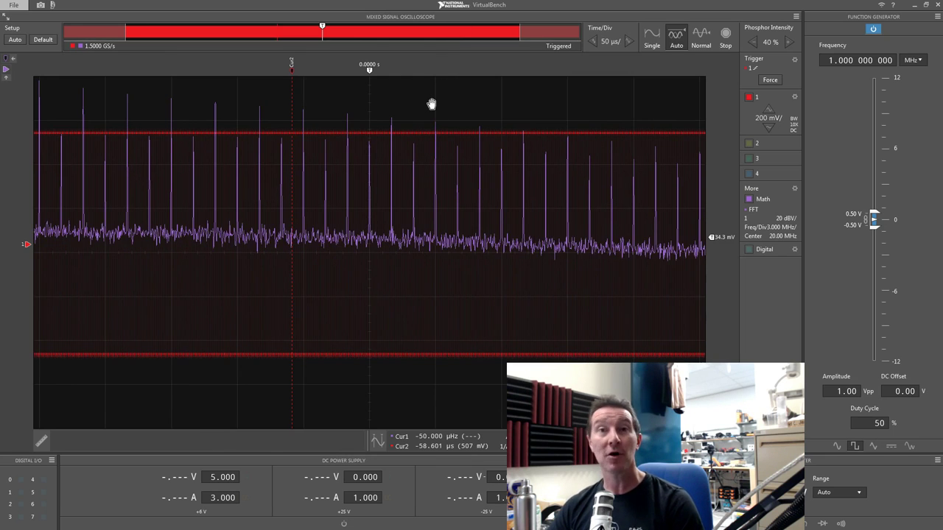
Open the digital channel settings, shift the window aside, and add an I²C bus
left_click(794, 249)
left_click_drag(758, 267, 678, 246)
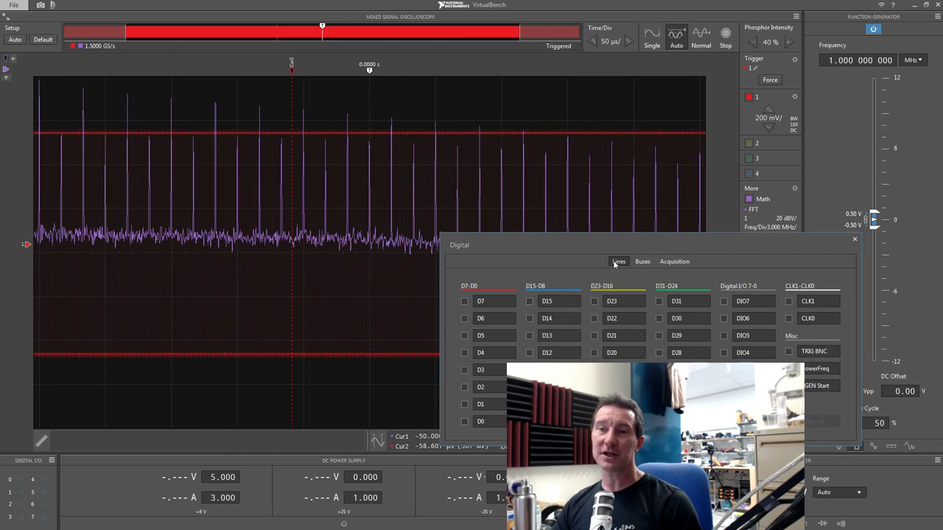
left_click(641, 262)
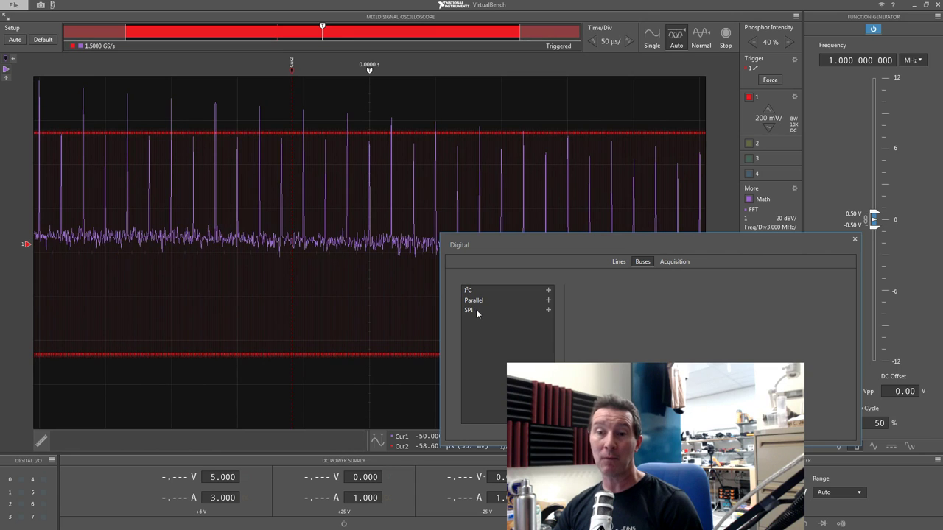
left_click(548, 291)
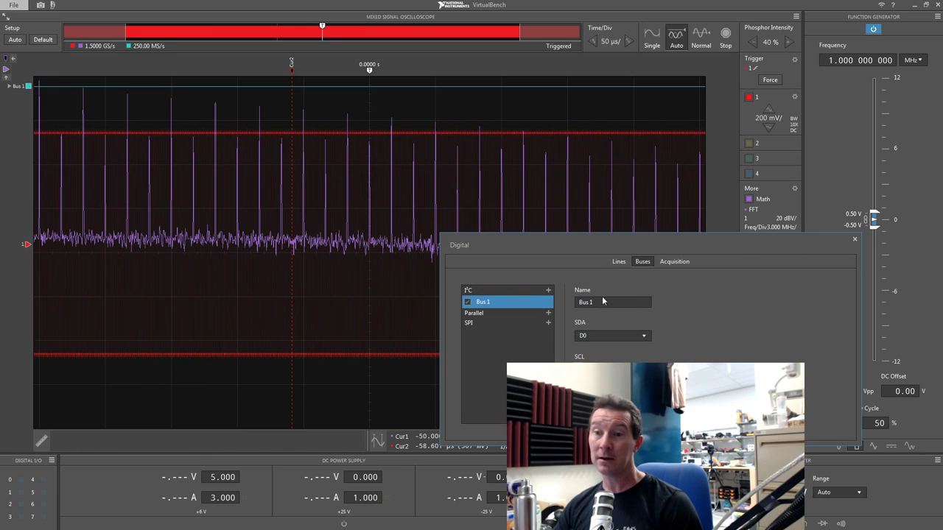
Enable digital lines D23 and D22 in the digital channel settings
left_click(618, 263)
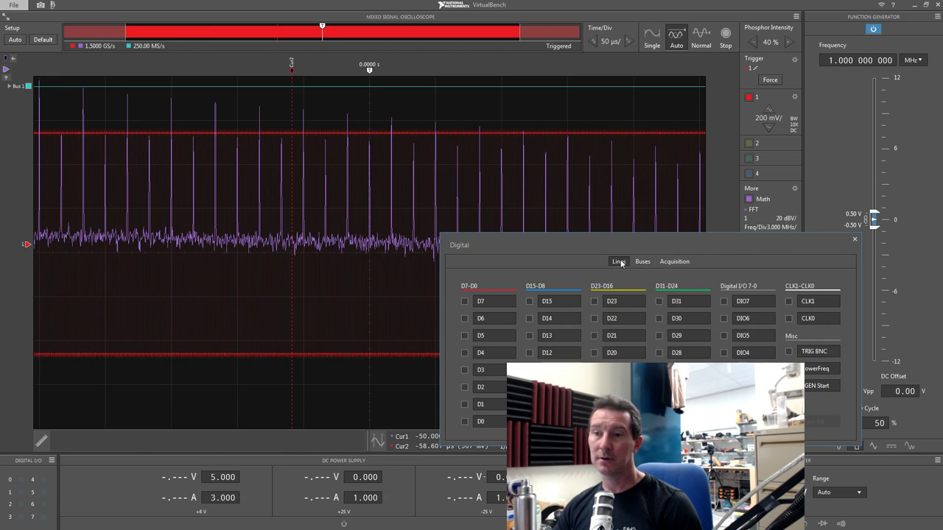
left_click(594, 301)
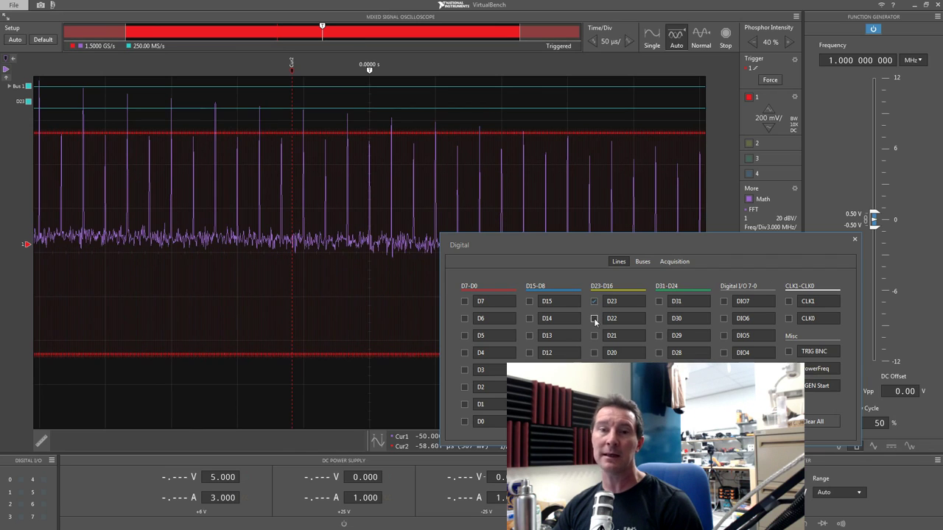
left_click(593, 318)
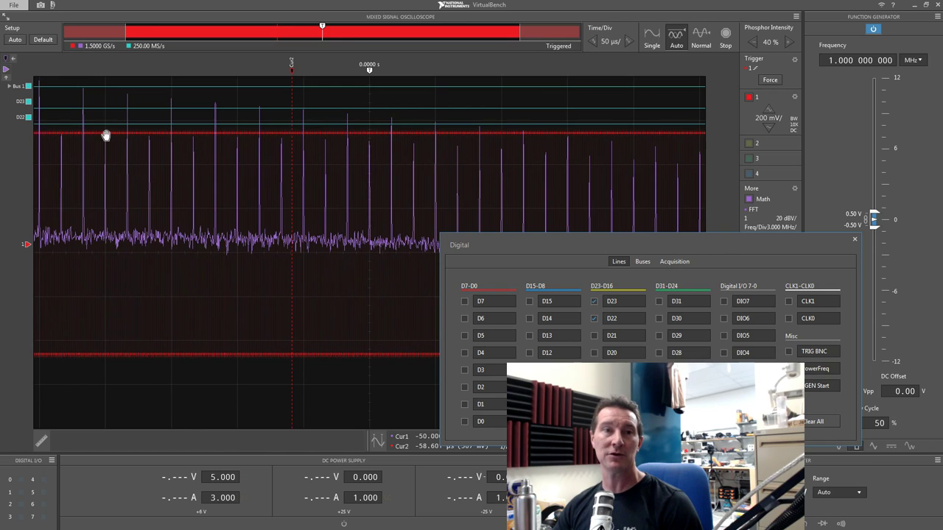
mouse_move(30, 101)
left_mouse_down()
mouse_move(28, 174)
mouse_move(28, 101)
left_mouse_up()
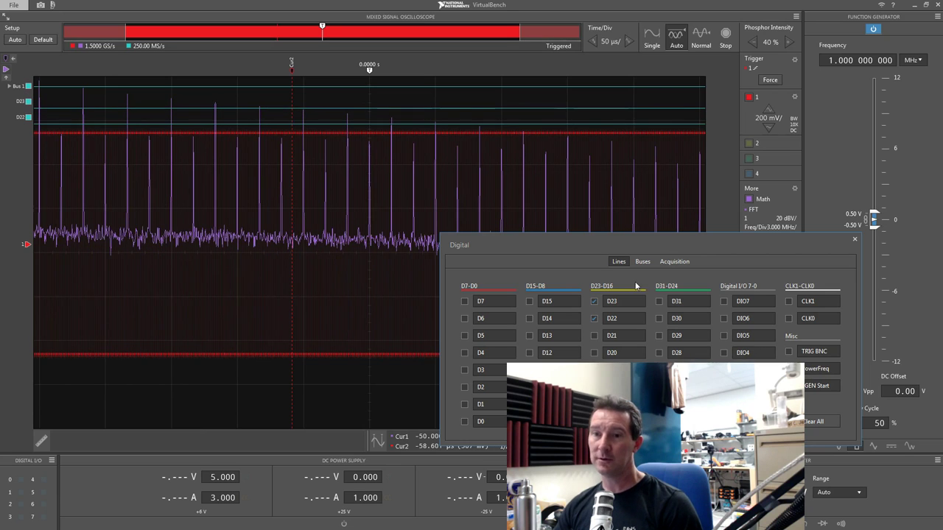
Review the digital sampling rate and maximum buffer size options in the acquisition settings, keeping 250 MS/s and 1 million transitions
left_click(673, 261)
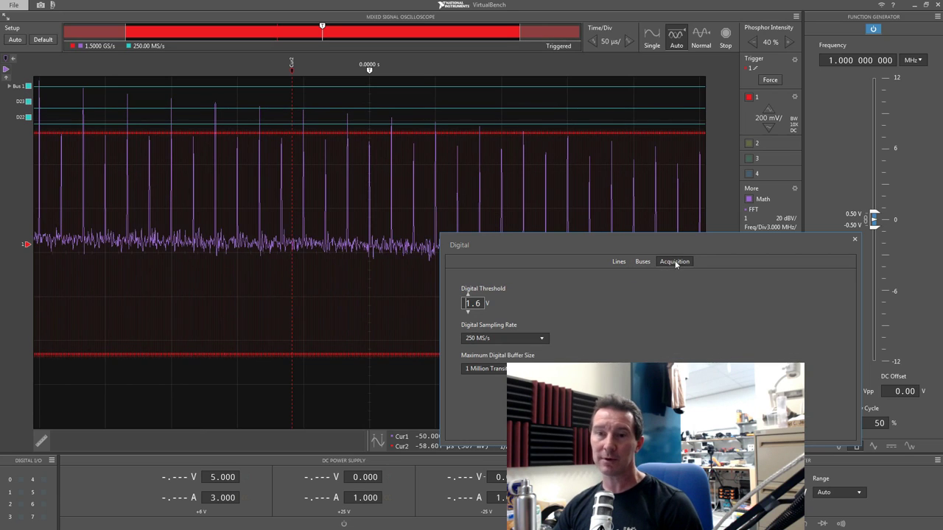
left_click(540, 338)
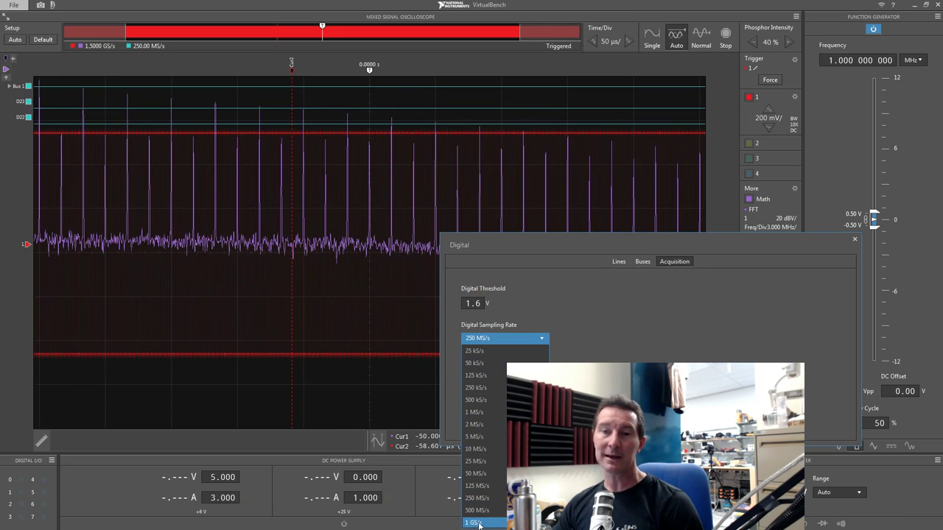
left_click(508, 302)
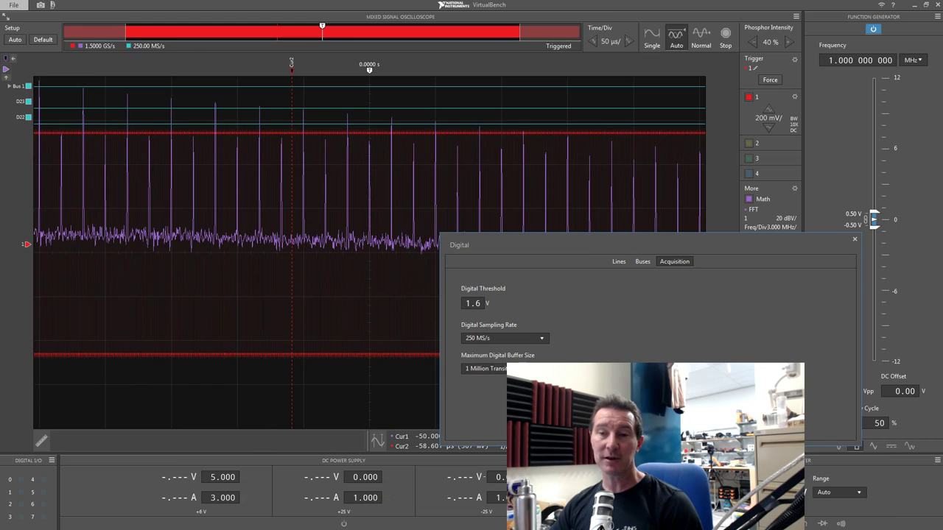
left_click(522, 368)
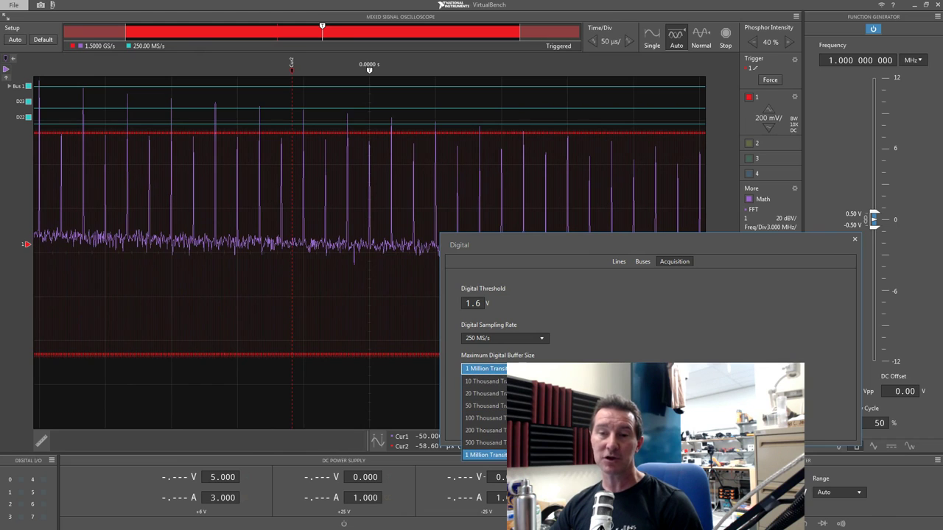
left_click(515, 454)
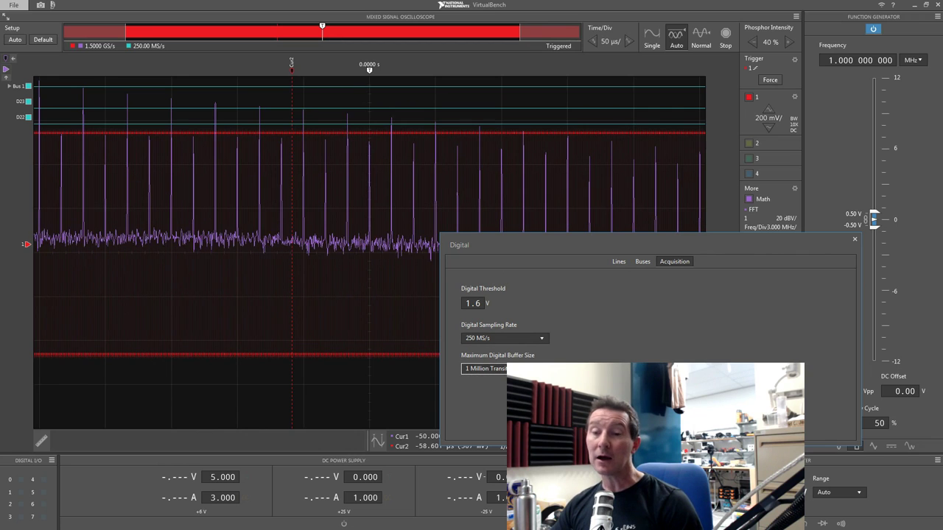
left_click(501, 368)
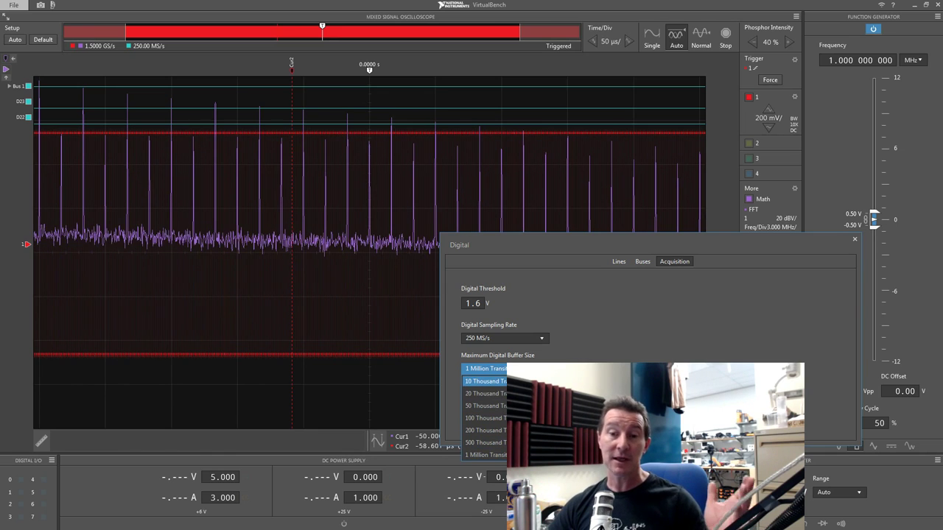
left_click(486, 454)
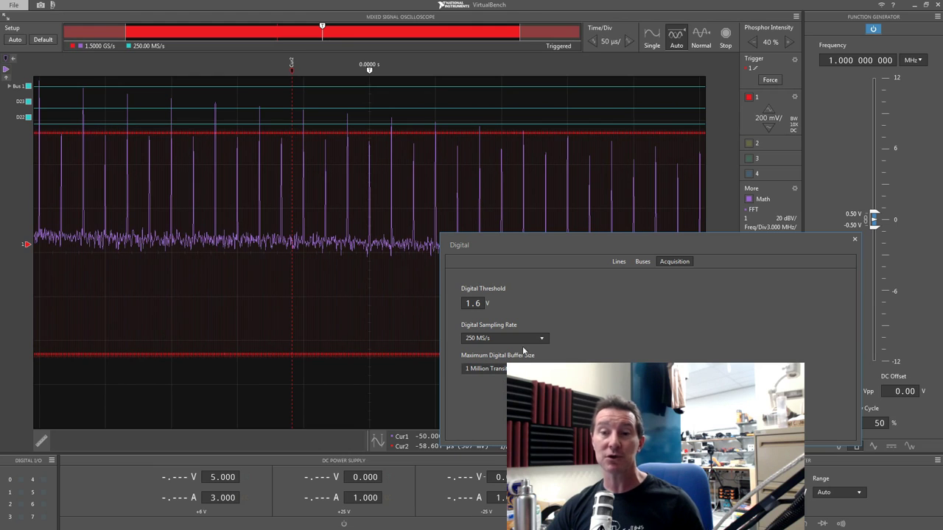
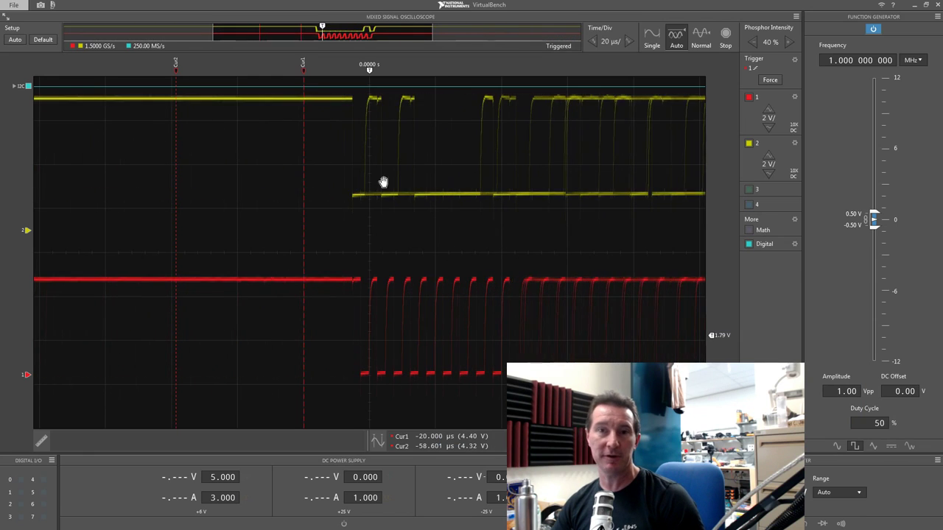
Open the I2C bus settings and look through the lines available as the SDA source
left_click(794, 244)
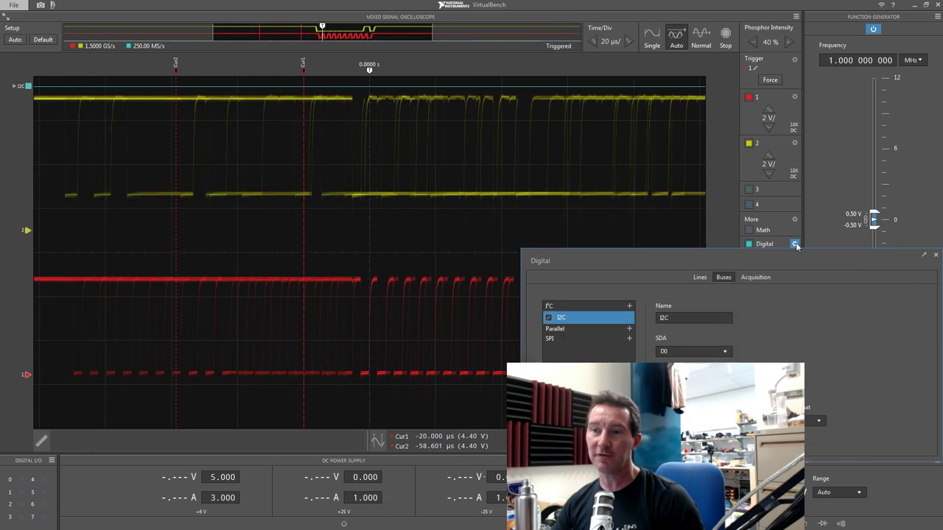
left_click(725, 352)
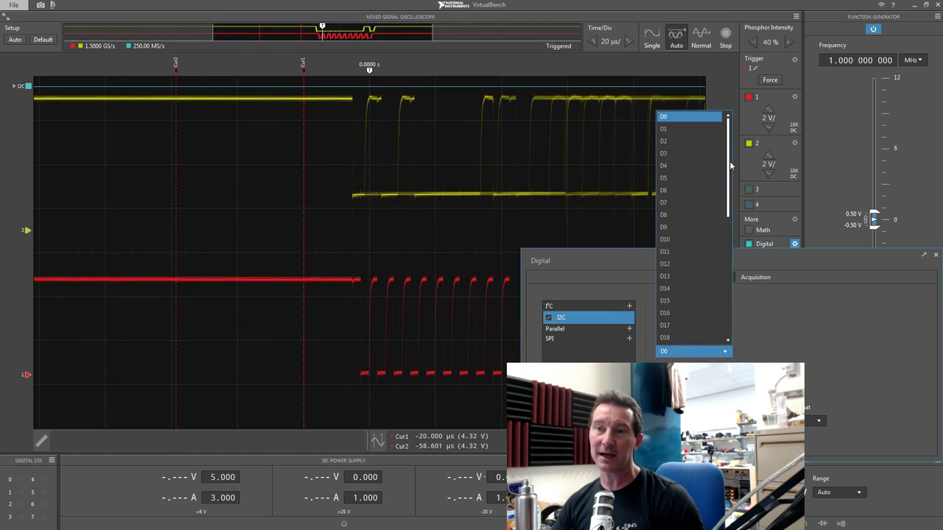
left_click_drag(730, 165, 746, 286)
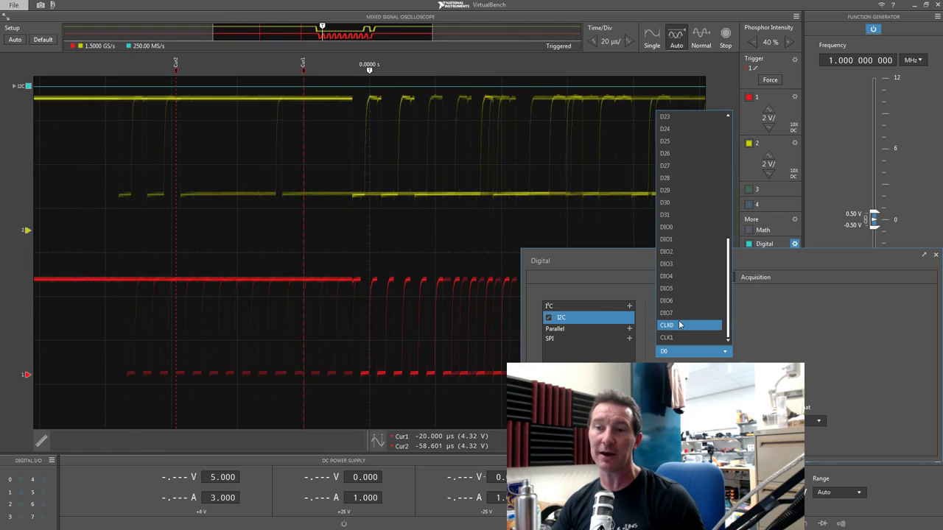
left_click_drag(728, 302, 724, 111)
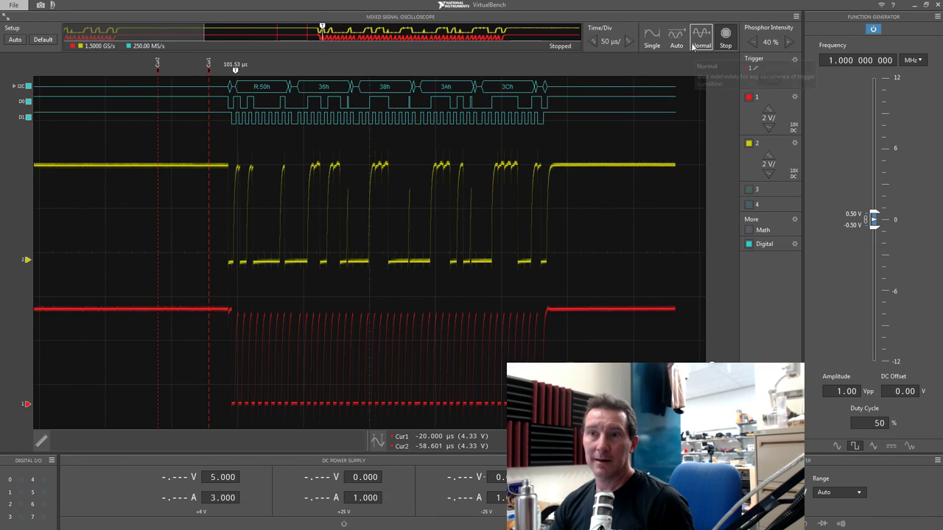
Swap the order of digital lines D0 and D1 and restore it, switching between single and automatic acquisition
left_click(651, 37)
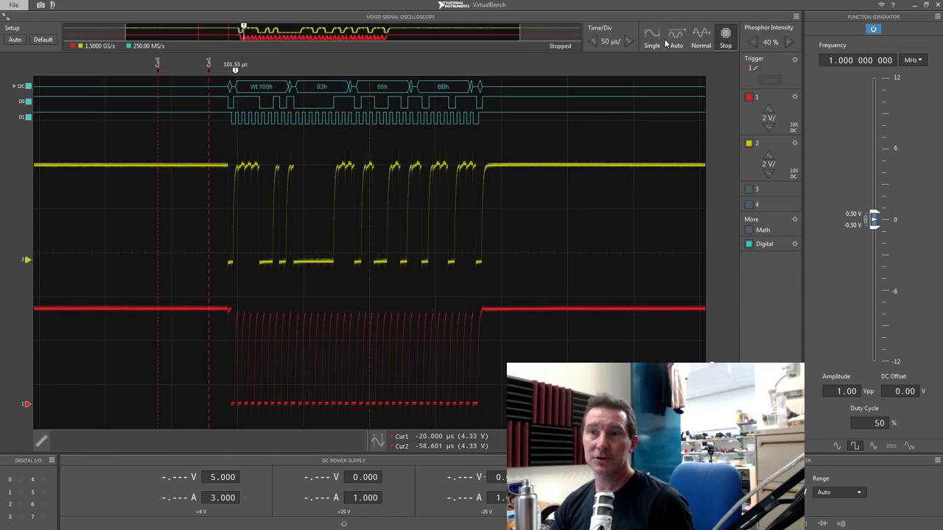
left_click(676, 42)
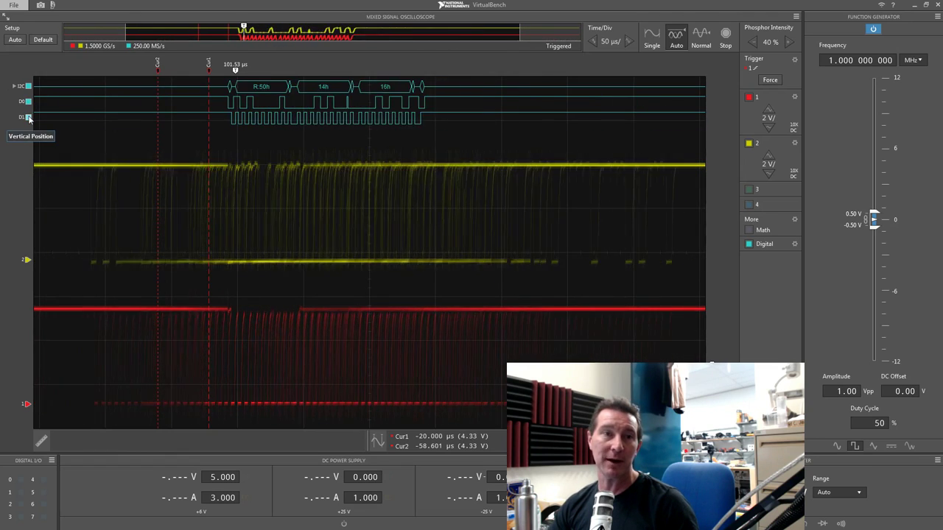
left_click_drag(27, 118, 28, 102)
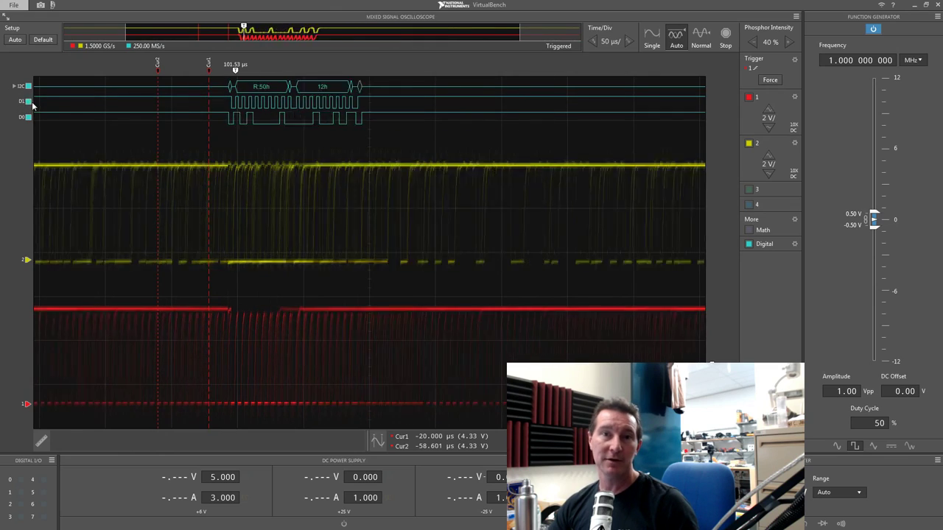
left_click(652, 36)
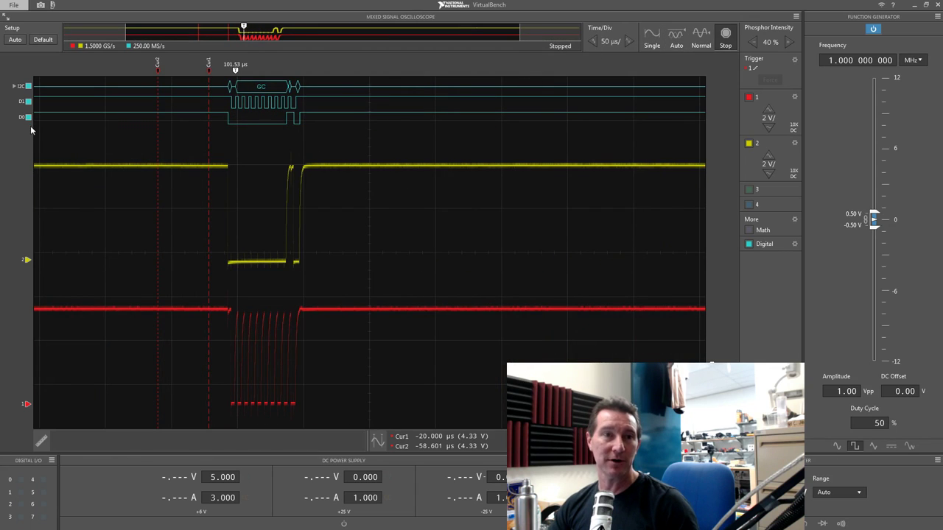
left_click_drag(27, 101, 27, 116)
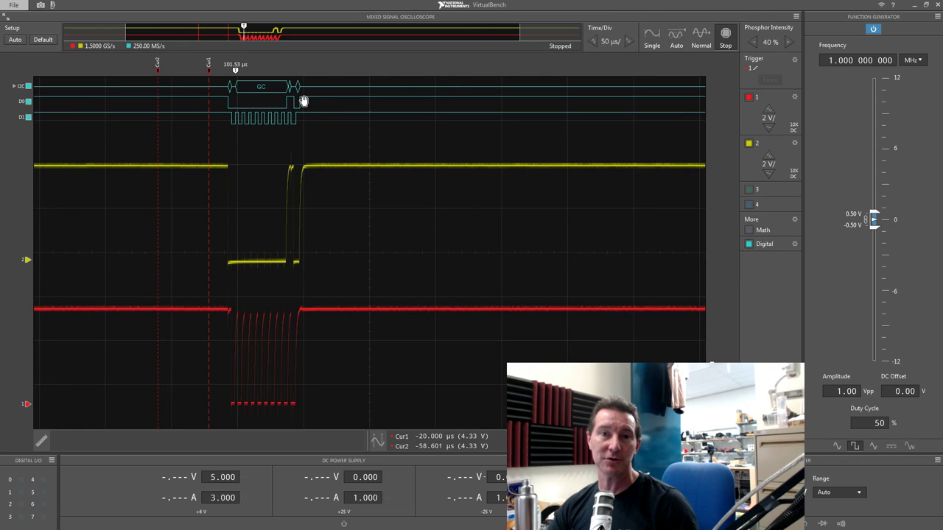
Set the timebase to 20 µs per division and capture a new single acquisition, bringing the whole I²C packet into view
left_click(628, 42)
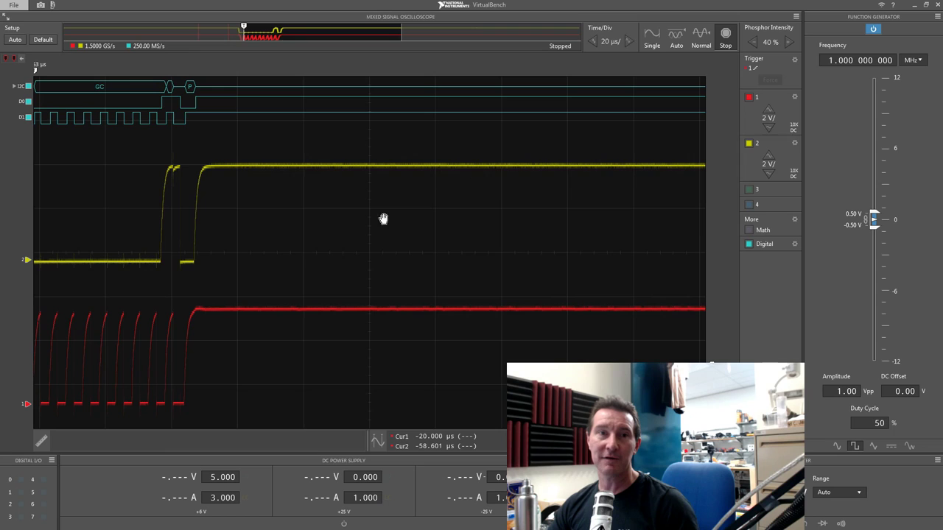
left_click_drag(294, 212, 531, 227)
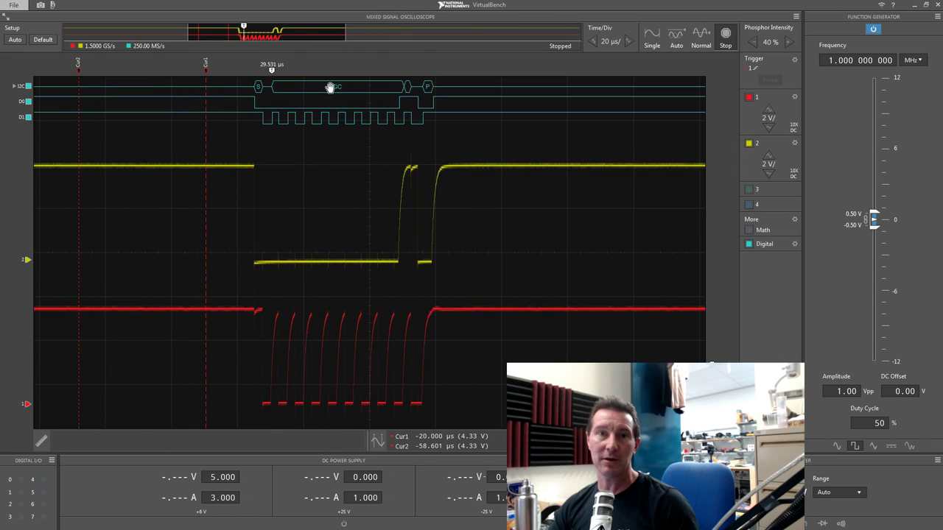
left_click(653, 43)
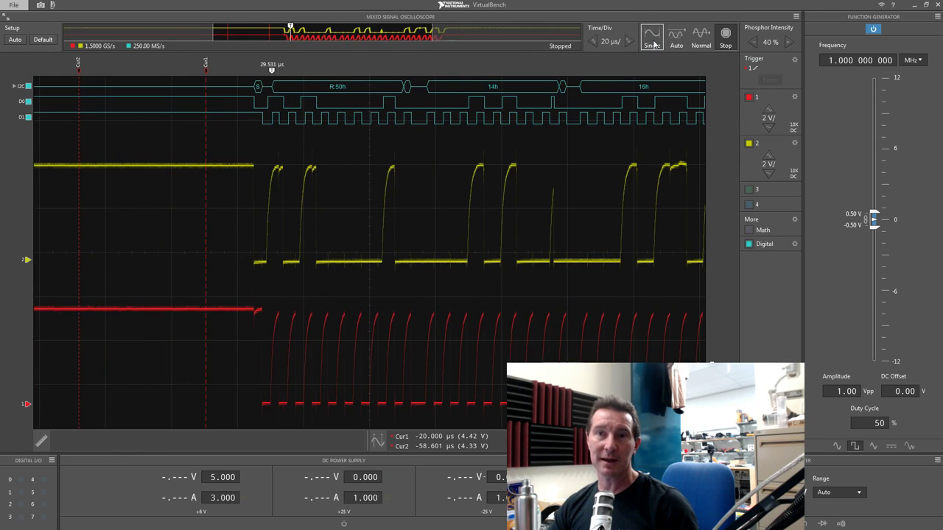
left_click_drag(556, 169, 413, 154)
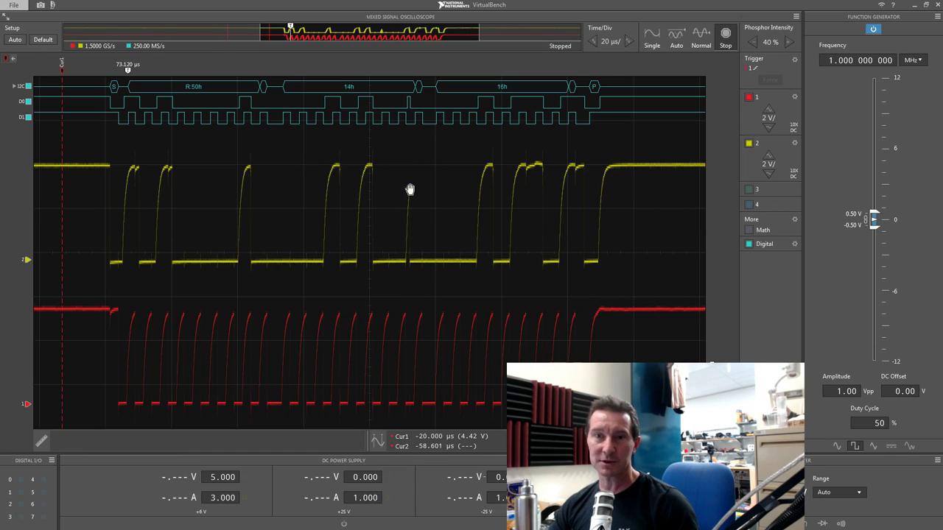
Examine the short D0 pulse after the 14h byte at 2 µs per division, and return the timebase to 10 µs per division
left_click(626, 41)
left_click(627, 42)
left_click(626, 41)
left_click_drag(562, 190, 614, 231)
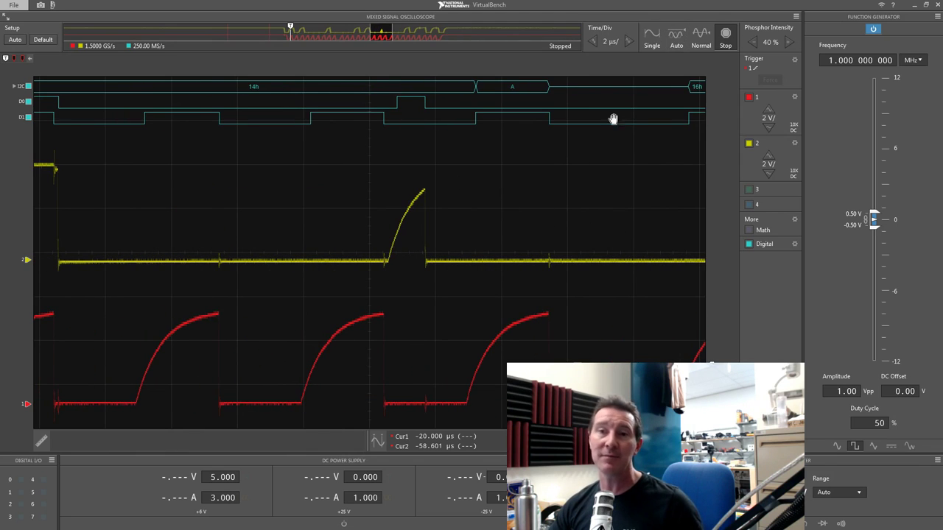
left_click(595, 43)
left_click(595, 42)
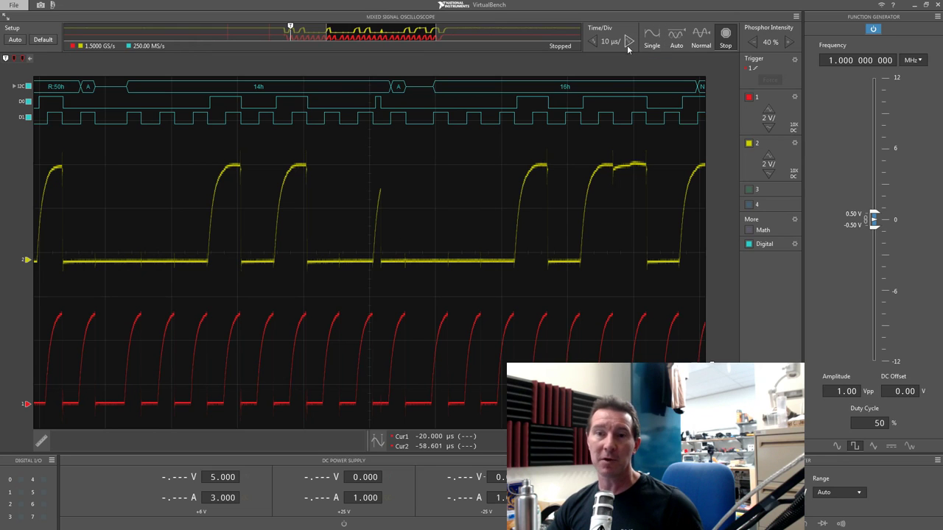
left_click_drag(498, 207, 414, 238)
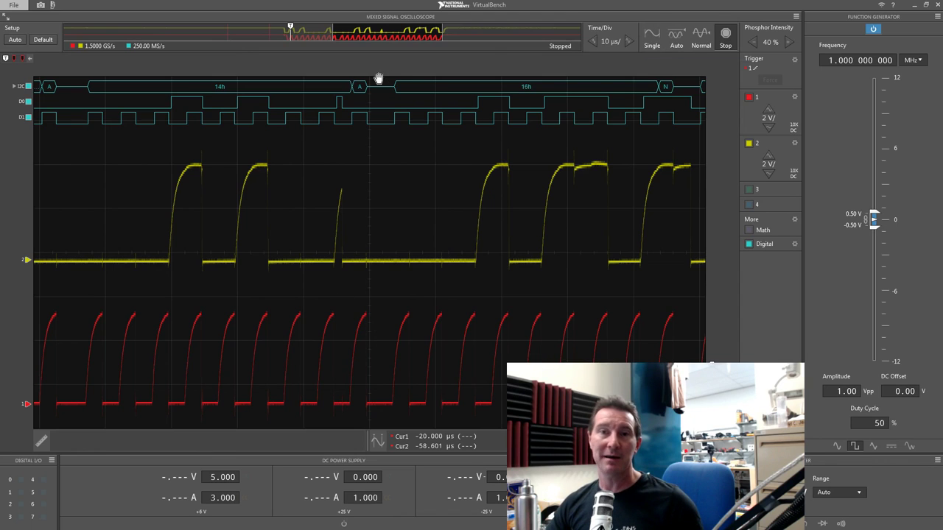
Capture another single acquisition, inspect its digital and analog traces, and set the timebase to 20 µs per division
left_click(640, 42)
left_click_drag(351, 182, 614, 216)
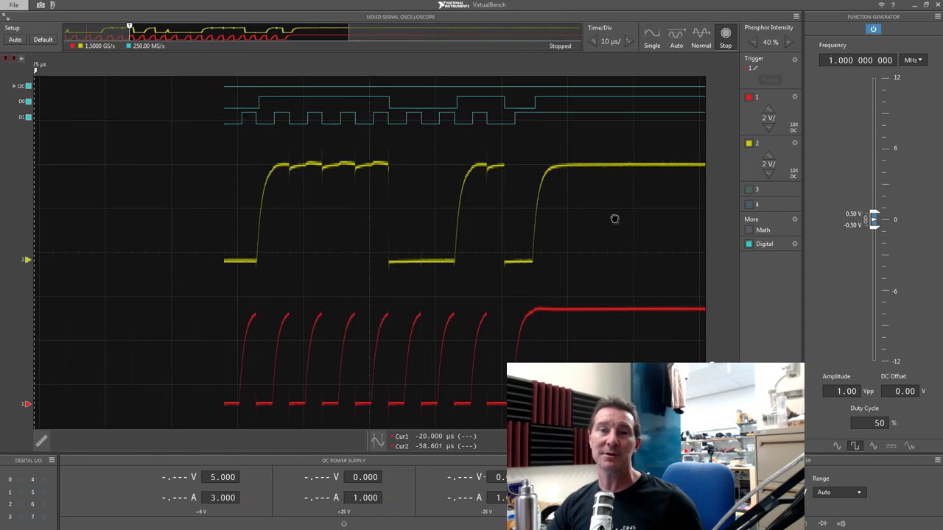
left_click_drag(477, 196, 528, 214)
left_click_drag(415, 196, 438, 202)
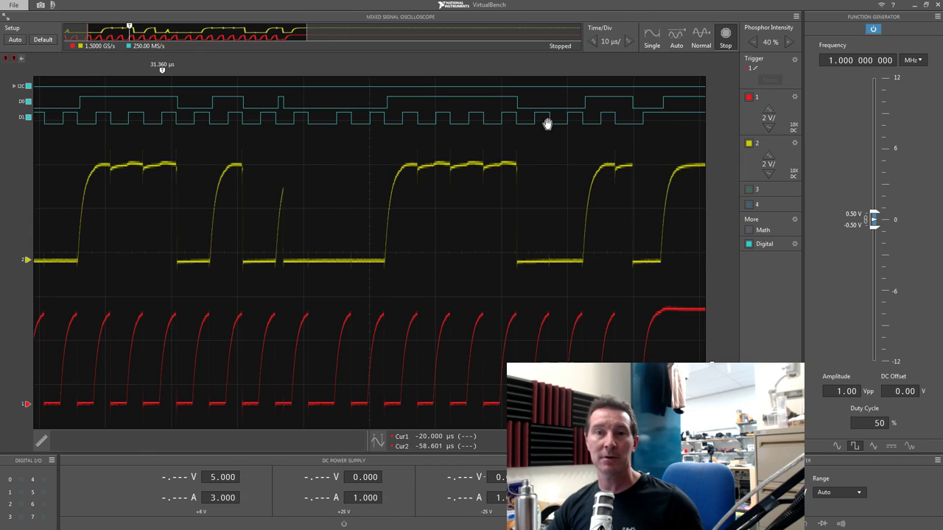
left_click(628, 42)
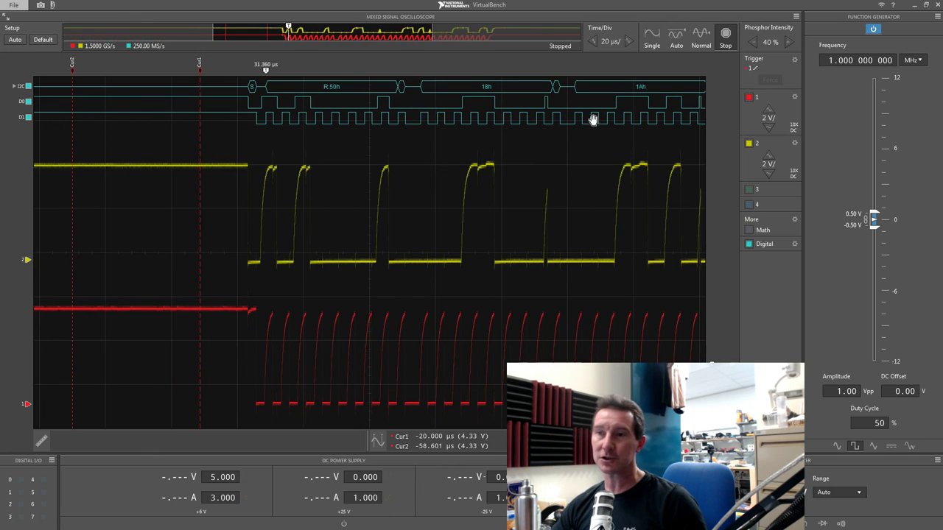
Check the digital line settings, try moving line D1 down among the analog traces, and place it above D0
left_click(795, 243)
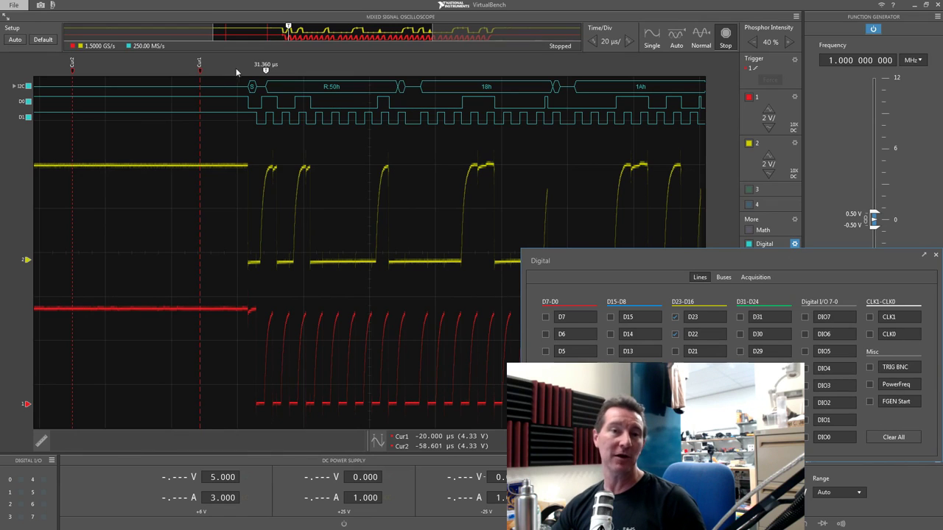
left_click(156, 132)
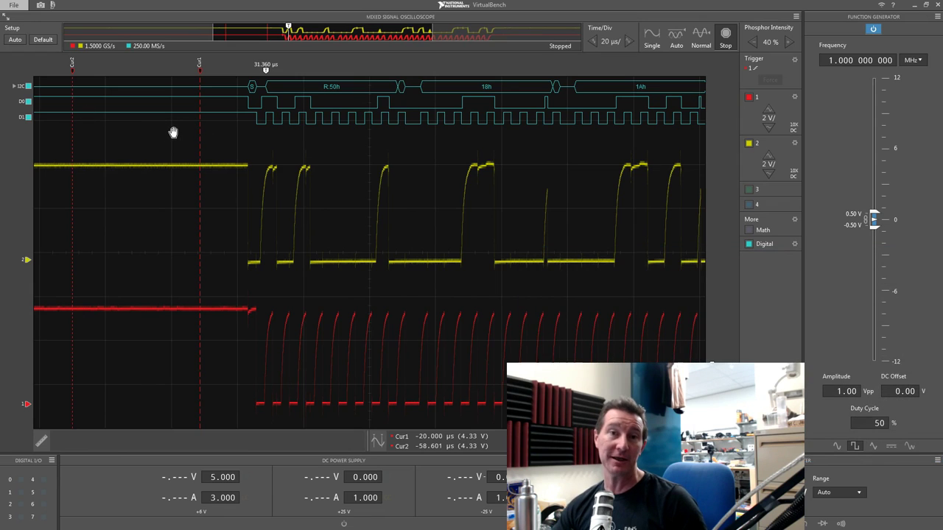
mouse_move(29, 119)
left_mouse_down()
mouse_move(14, 367)
mouse_move(25, 277)
left_mouse_up()
mouse_move(28, 118)
left_mouse_down()
mouse_move(26, 146)
mouse_move(25, 102)
mouse_move(25, 385)
mouse_move(2, 396)
left_mouse_up()
mouse_move(31, 123)
left_mouse_down()
mouse_move(26, 383)
mouse_move(12, 399)
left_mouse_up()
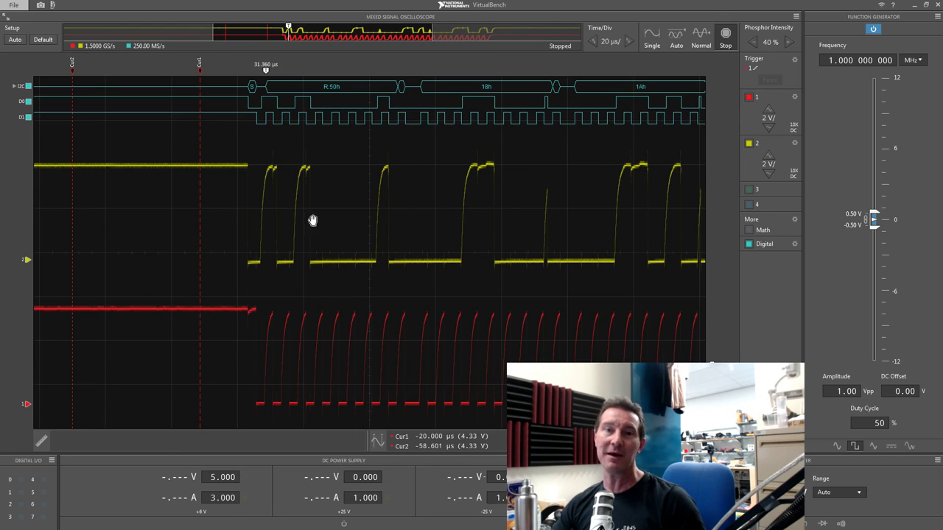
mouse_move(27, 106)
left_mouse_down()
mouse_move(23, 239)
mouse_move(12, 255)
mouse_move(368, 243)
left_mouse_up()
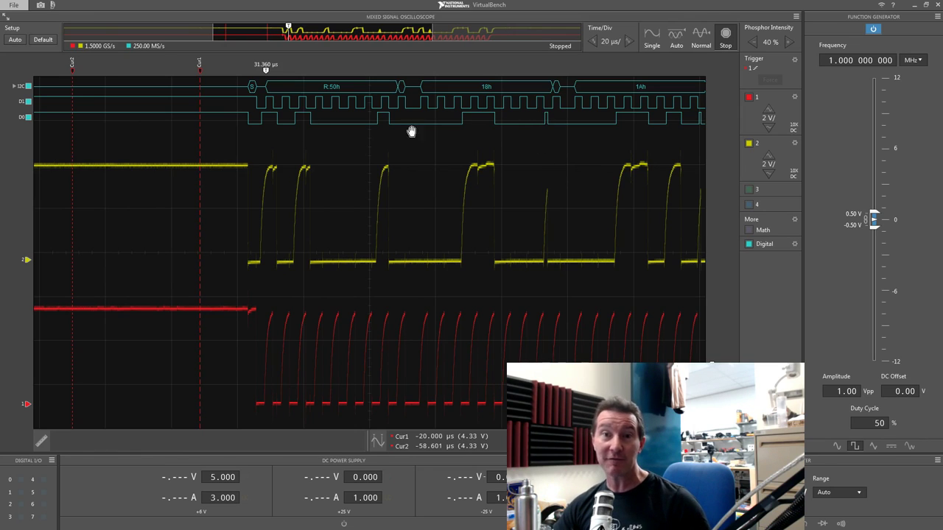
Check the digital threshold and sampling rate settings, close them, and capture two more single acquisitions
left_click(28, 116)
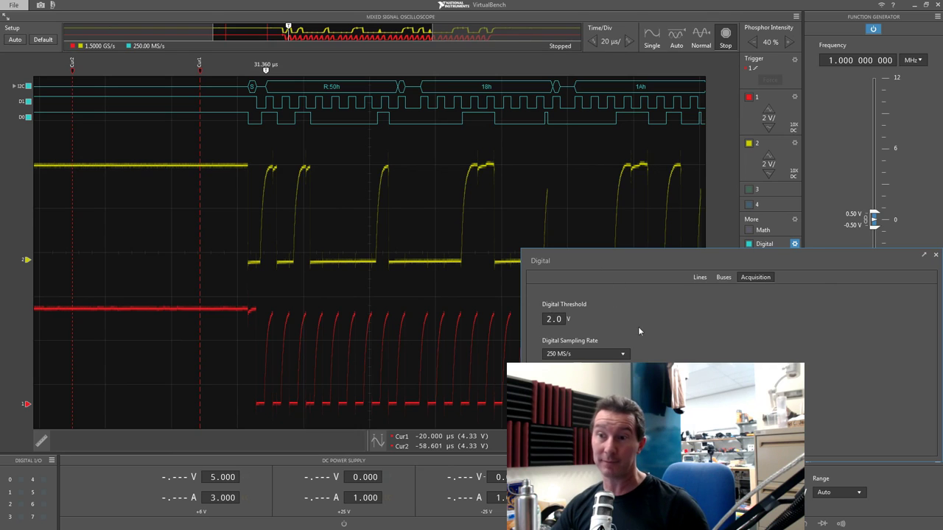
left_click(936, 255)
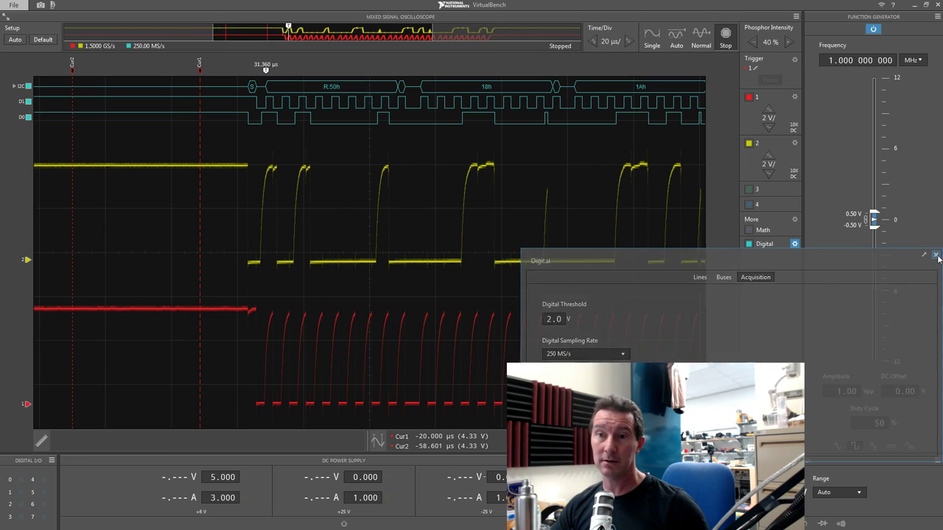
left_click(652, 39)
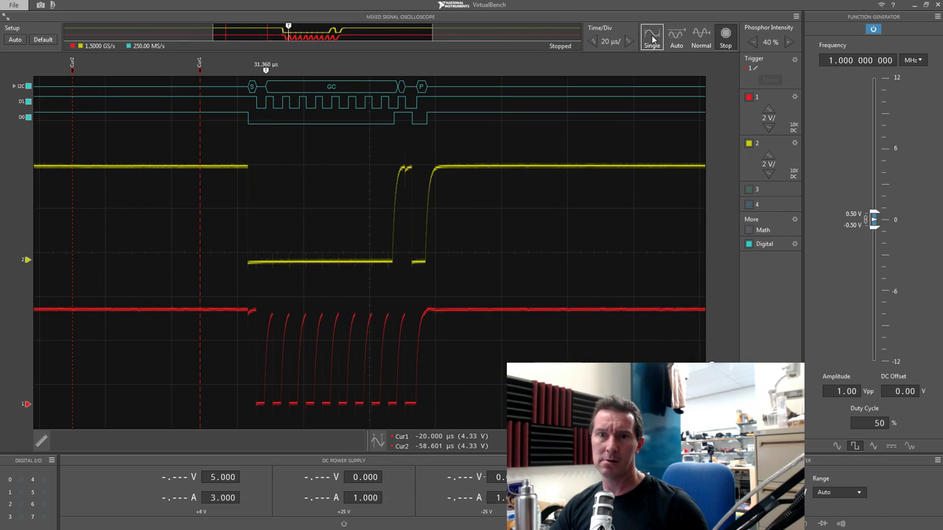
left_click(653, 39)
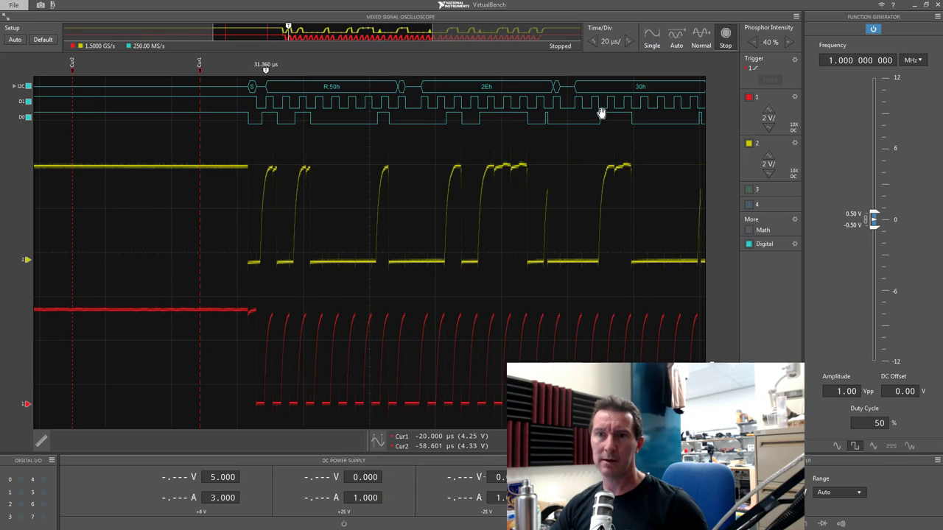
Display the I²C data bytes in binary and capture further single acquisitions, setting the timebase to 1 ms per division
mouse_move(26, 120)
left_mouse_down()
mouse_move(148, 177)
mouse_move(356, 93)
left_mouse_up()
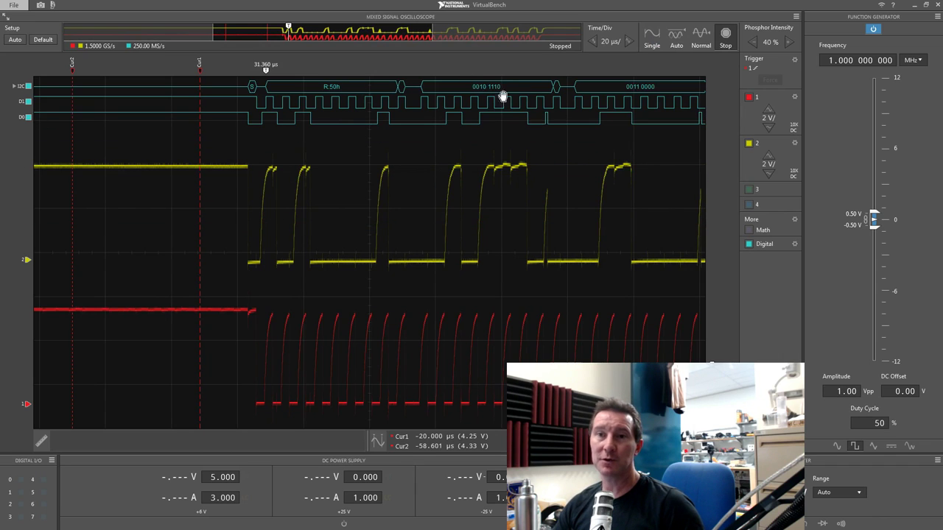
left_click(652, 37)
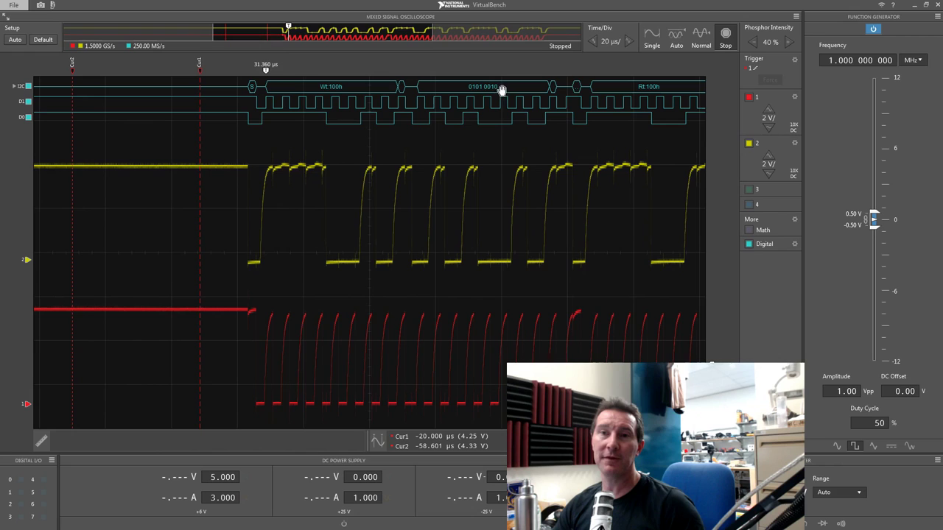
left_click(652, 37)
left_click(653, 39)
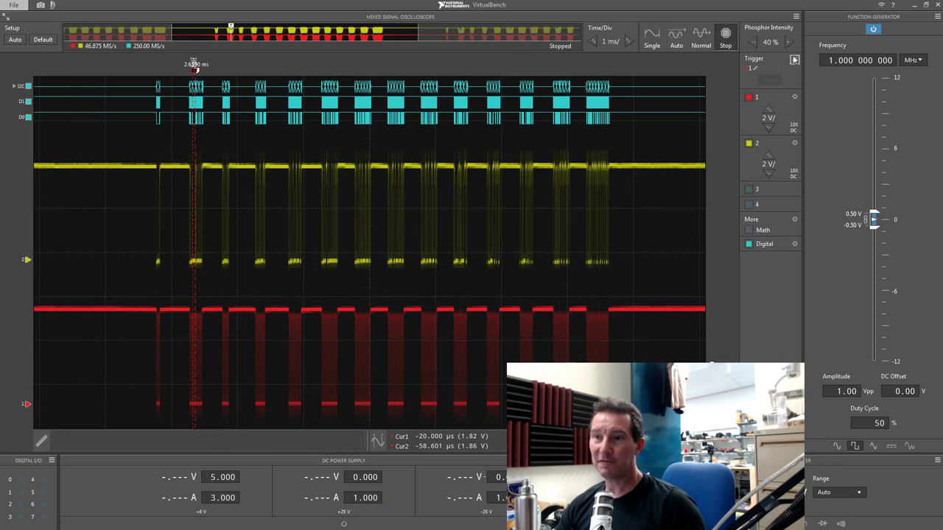
Review the edge trigger's available sources through the digital and miscellaneous entries, and close the trigger settings without choosing one
left_click(795, 61)
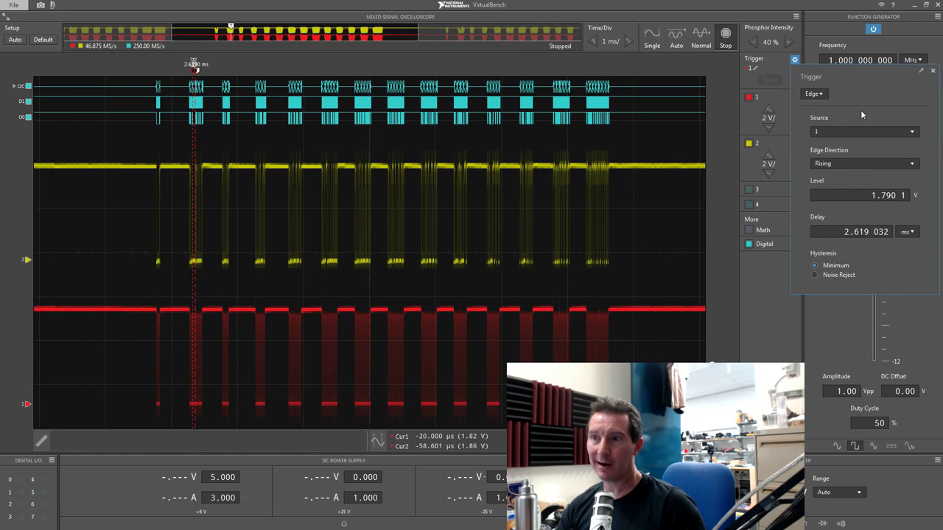
left_click(881, 131)
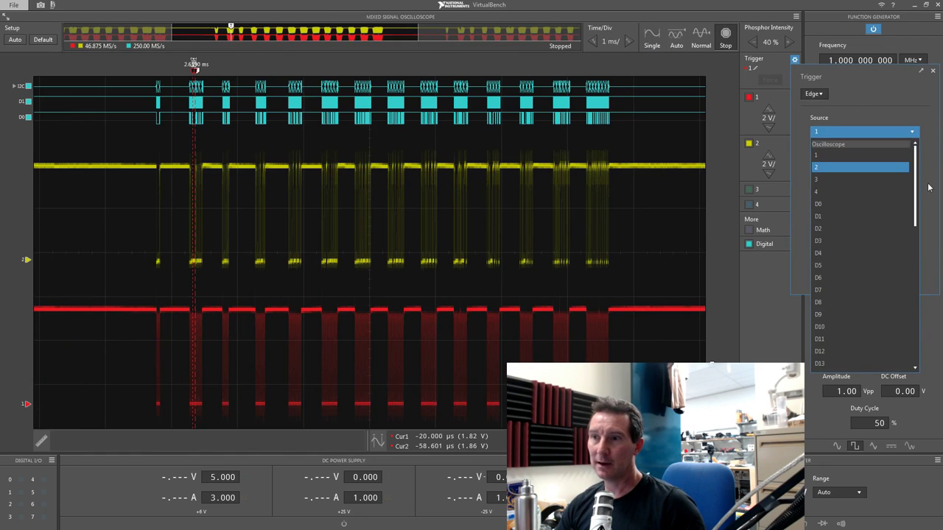
left_click_drag(915, 176, 917, 320)
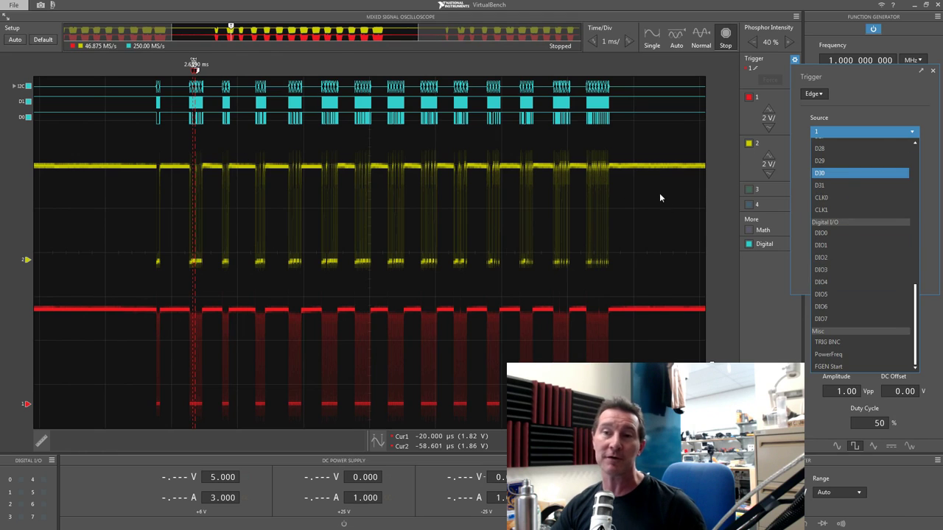
left_click(207, 90)
left_click(207, 90)
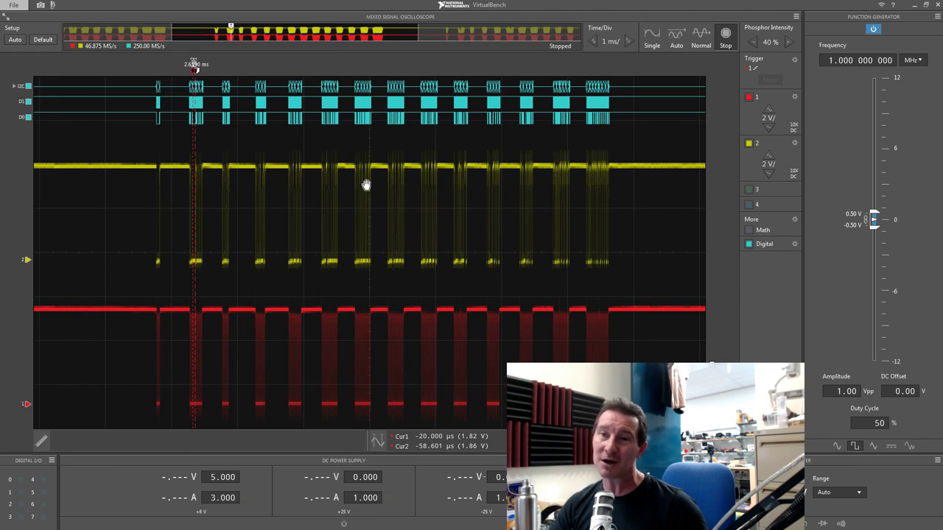
Zoom into the captured record at 10 µs per division to examine individual decoded I²C bits
left_click(628, 42)
left_click(628, 42)
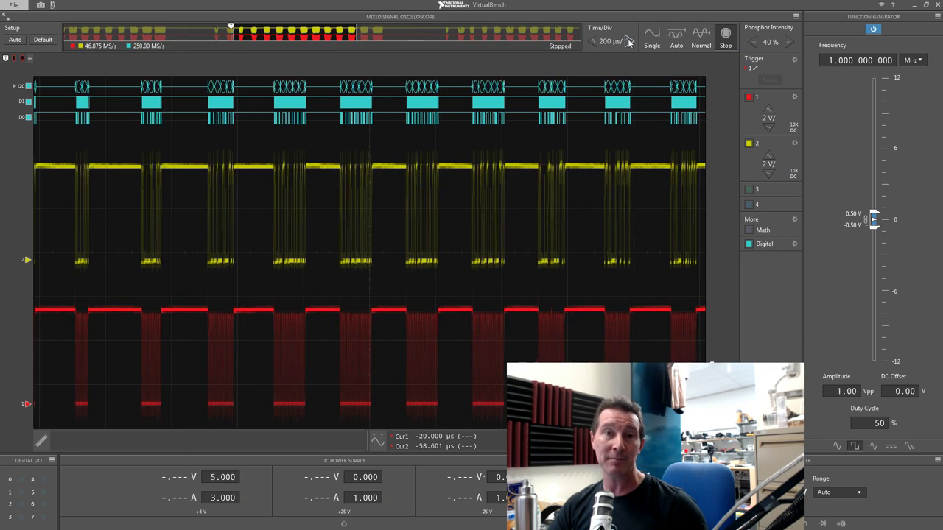
left_click(628, 42)
left_click(628, 42)
left_click(628, 42)
left_click(628, 42)
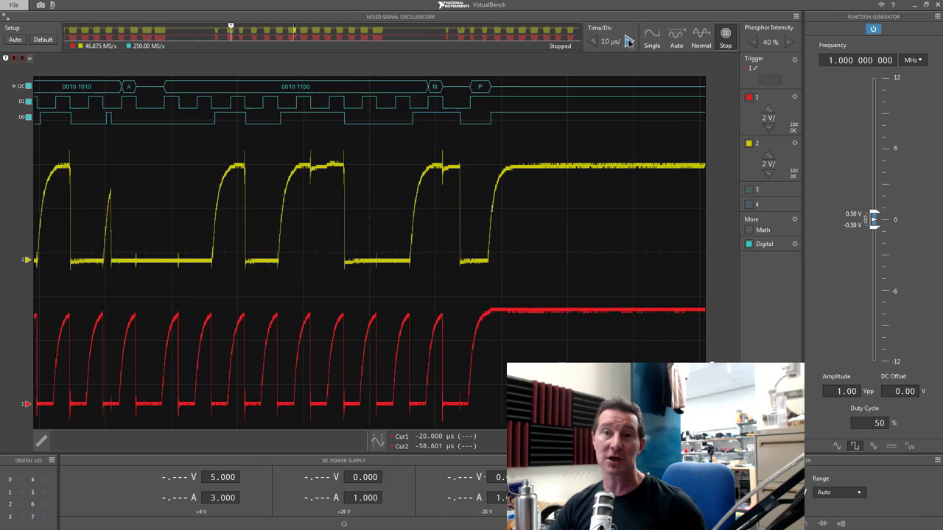
Widen the timebase through 100 µs, 1 ms and 2 ms per division and beyond to view the whole captured record
left_click(593, 41)
left_click(593, 41)
left_click(594, 41)
left_click(593, 41)
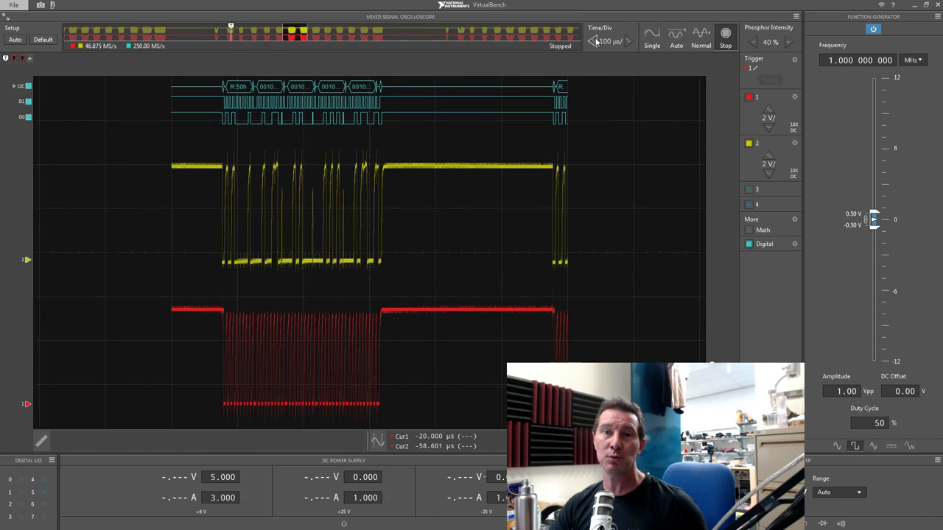
left_click(593, 41)
left_click(594, 42)
left_click(594, 41)
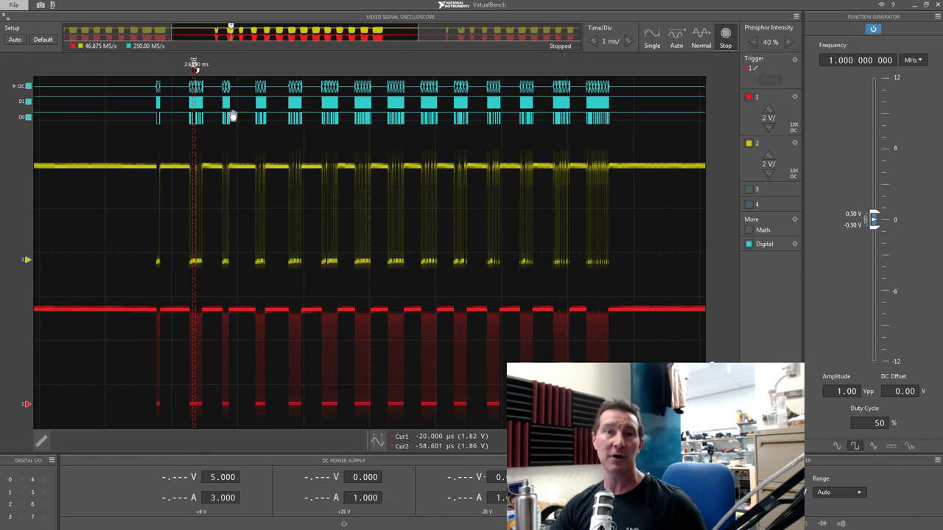
left_click(595, 42)
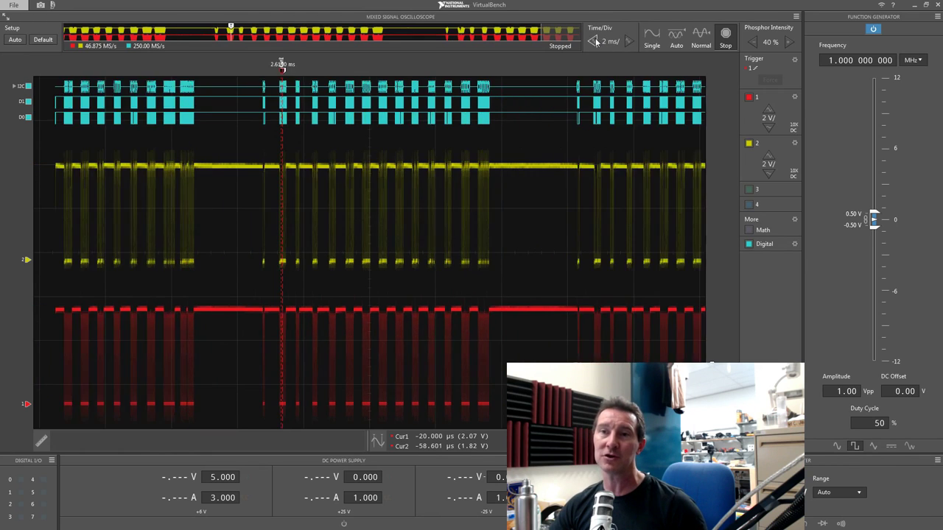
left_click(595, 42)
left_click(595, 41)
left_click(595, 41)
Set the timebase to 50 µs per division and centre the complete I²C packet starting with R:50h in the display
left_click(628, 41)
left_click(629, 41)
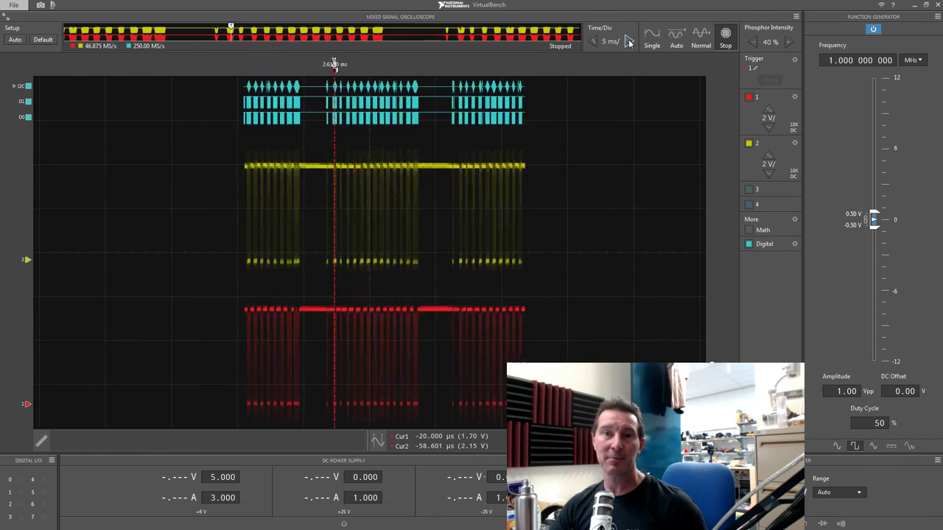
left_click(628, 41)
left_click(629, 41)
left_click(628, 41)
left_click(628, 41)
left_click(629, 42)
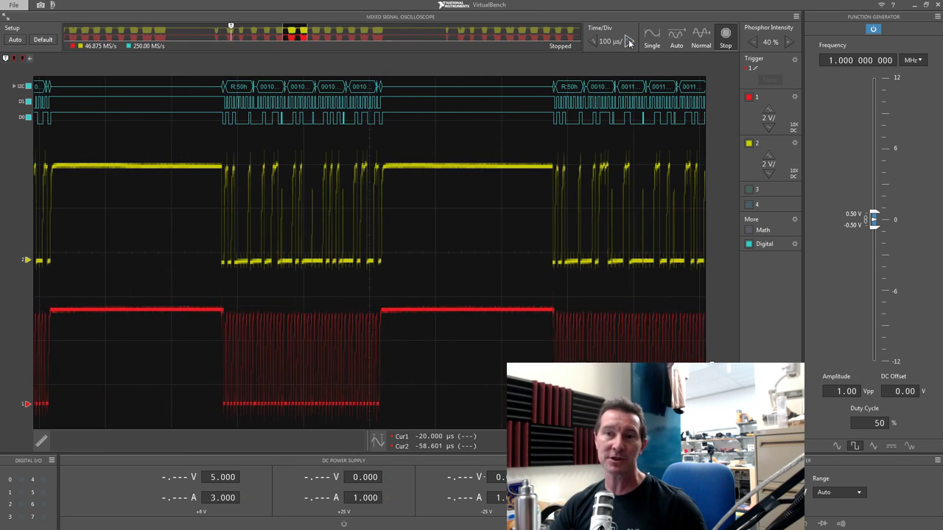
left_click(628, 41)
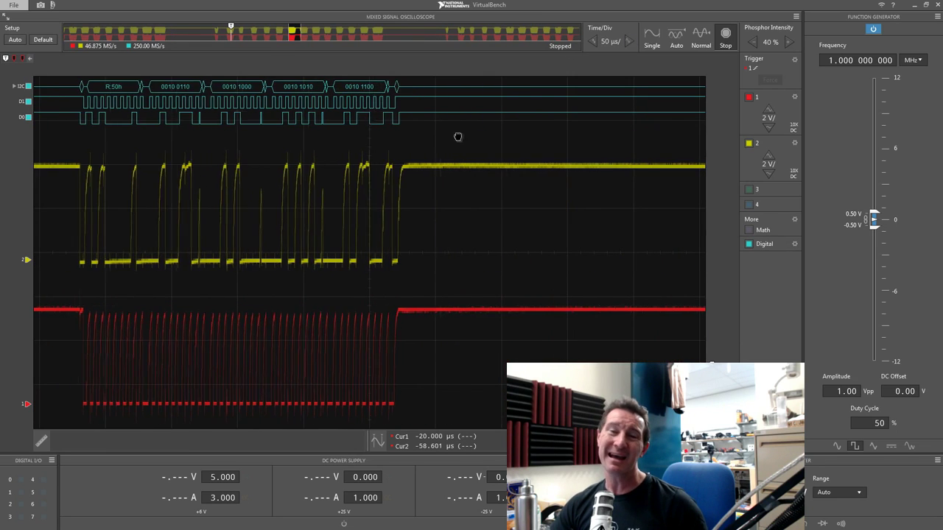
left_click_drag(252, 160, 420, 160)
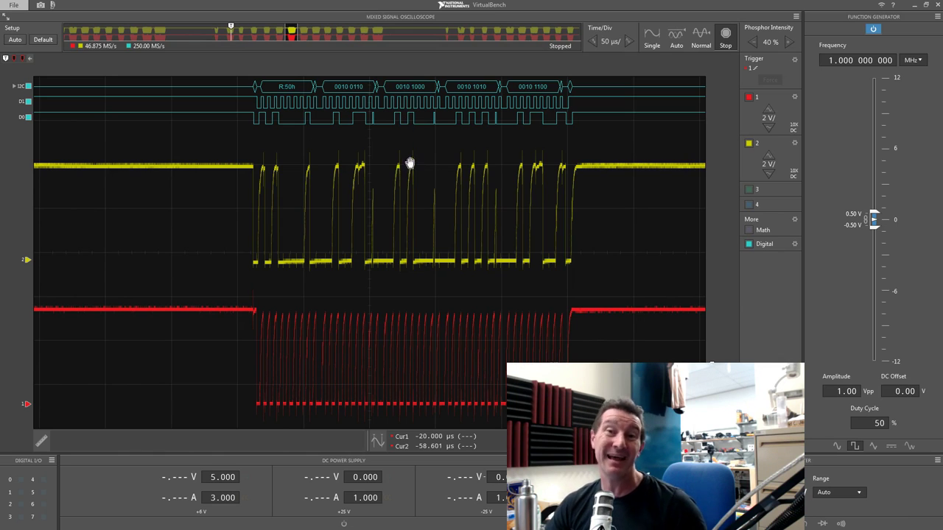
left_click_drag(410, 162, 345, 203)
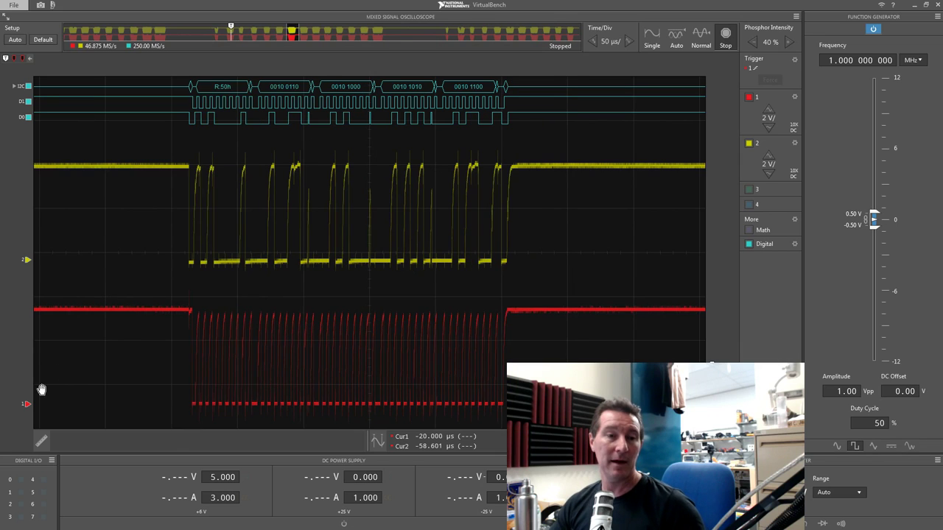
Review the digital I/O options, including the External Trigger BNC choices, without changing any, and shift the waveform view slightly
left_click(53, 460)
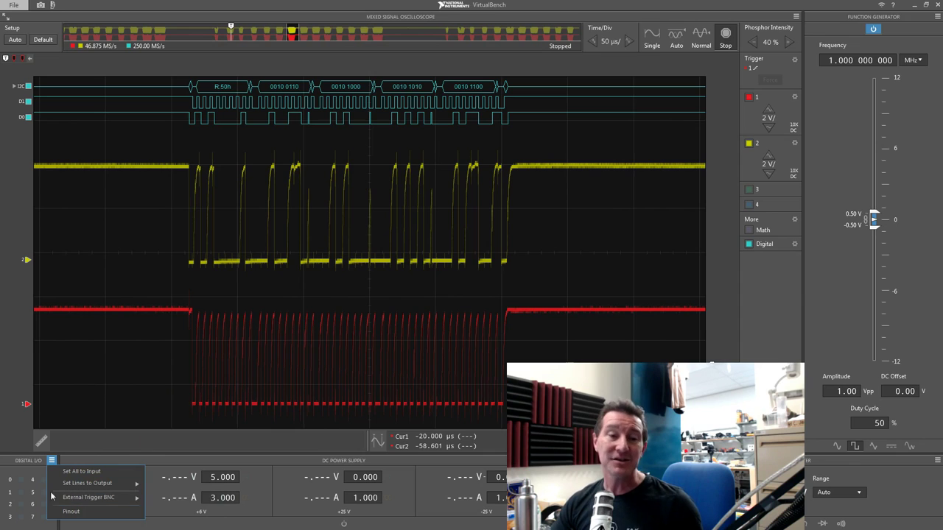
mouse_move(82, 498)
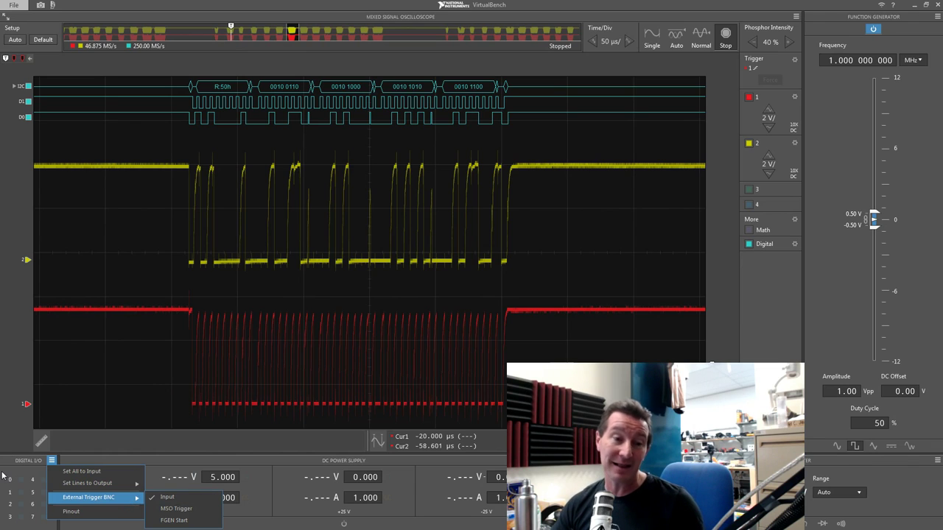
left_click(54, 461)
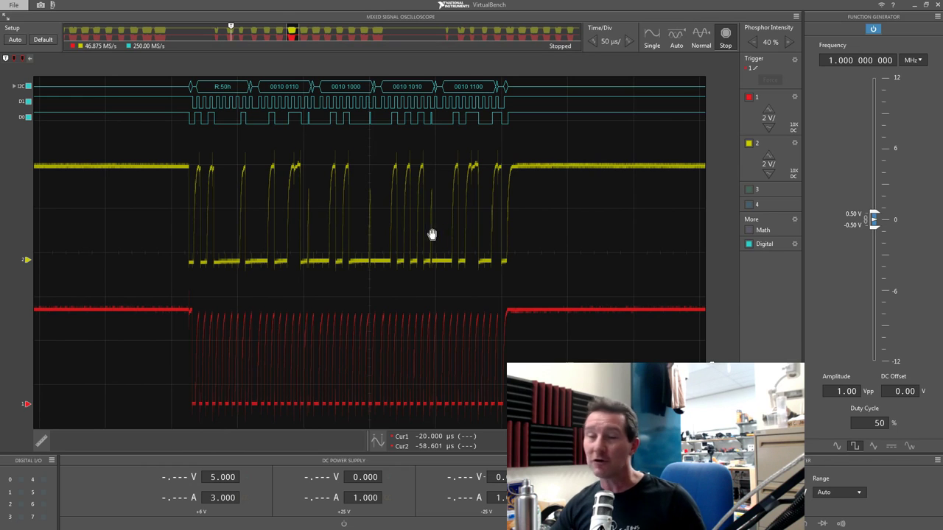
left_click_drag(362, 177, 383, 179)
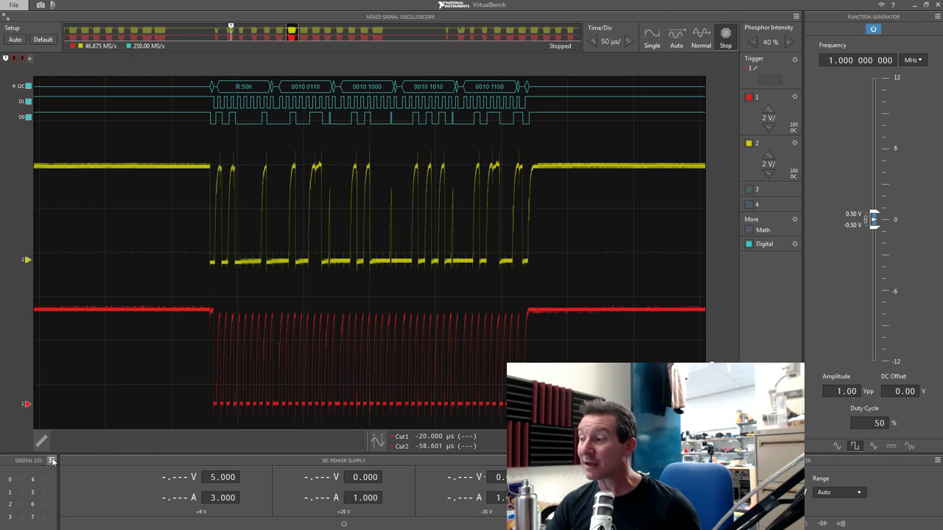
Examine the network configuration's new wireless network and Ethernet settings, and close it without applying changes
left_click(882, 6)
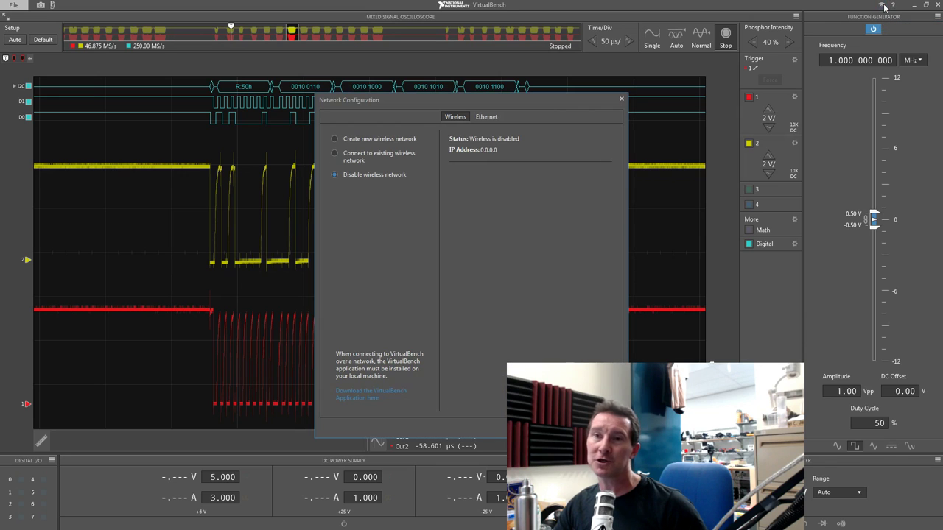
left_click_drag(522, 100, 496, 81)
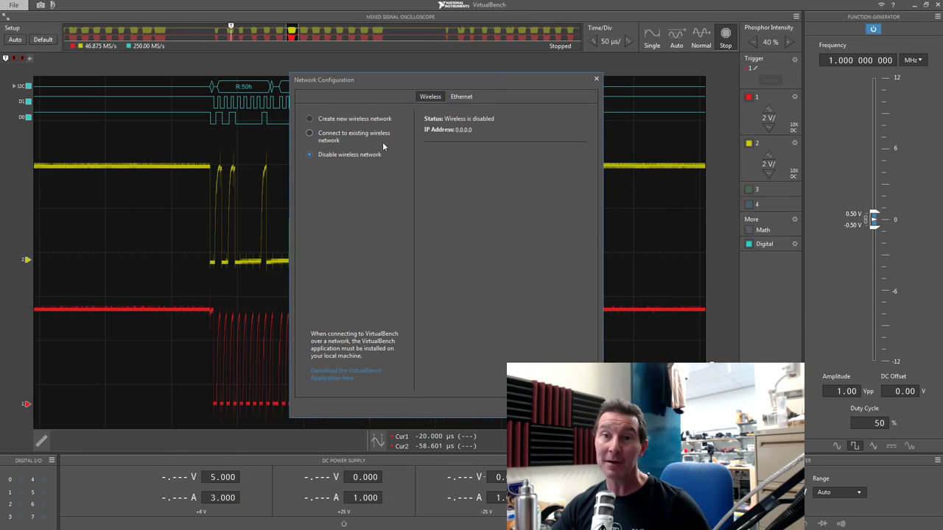
left_click(345, 118)
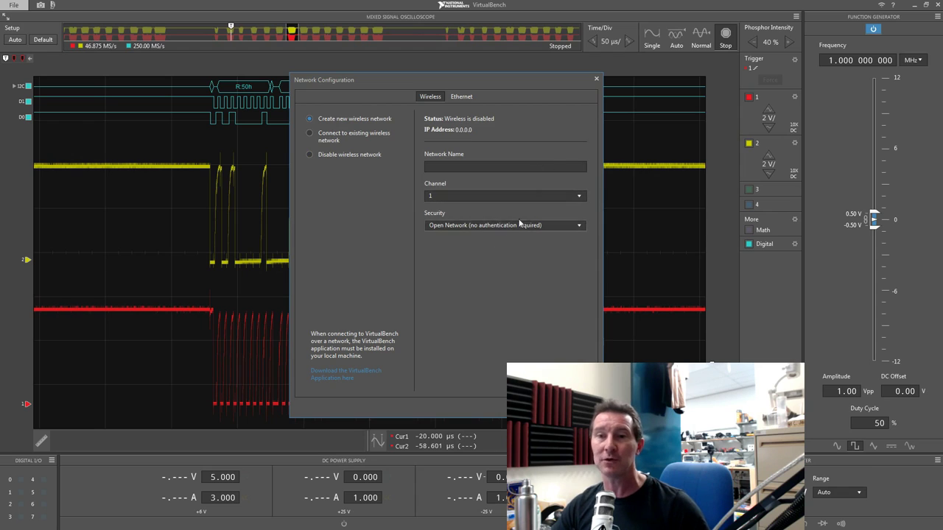
left_click(461, 97)
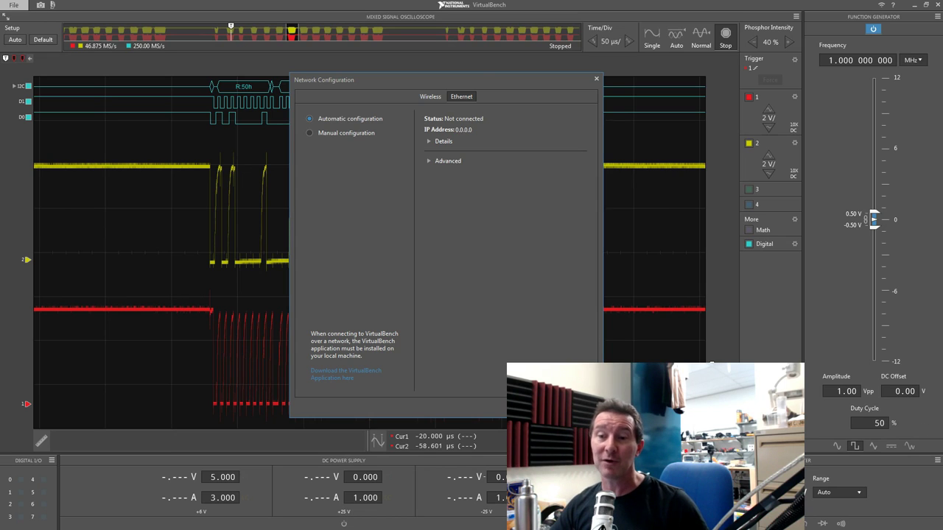
key("Escape")
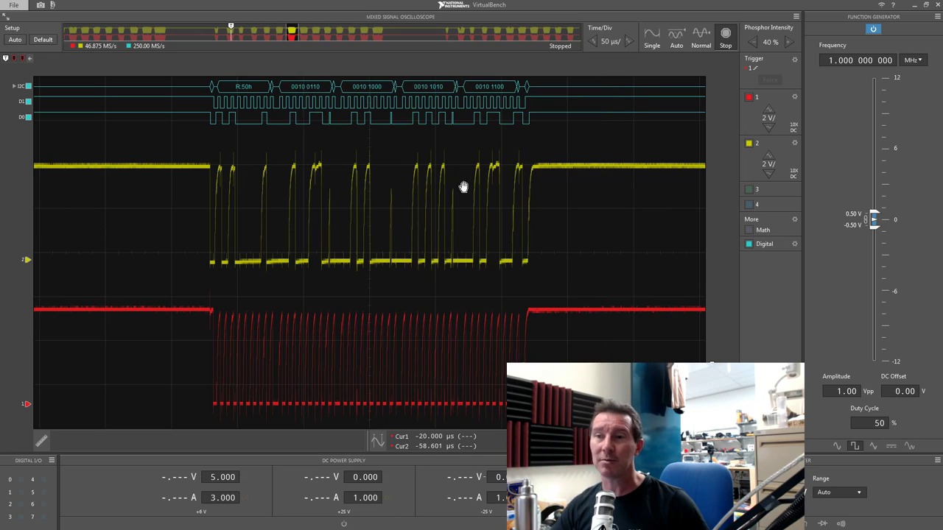
left_click_drag(473, 192, 462, 192)
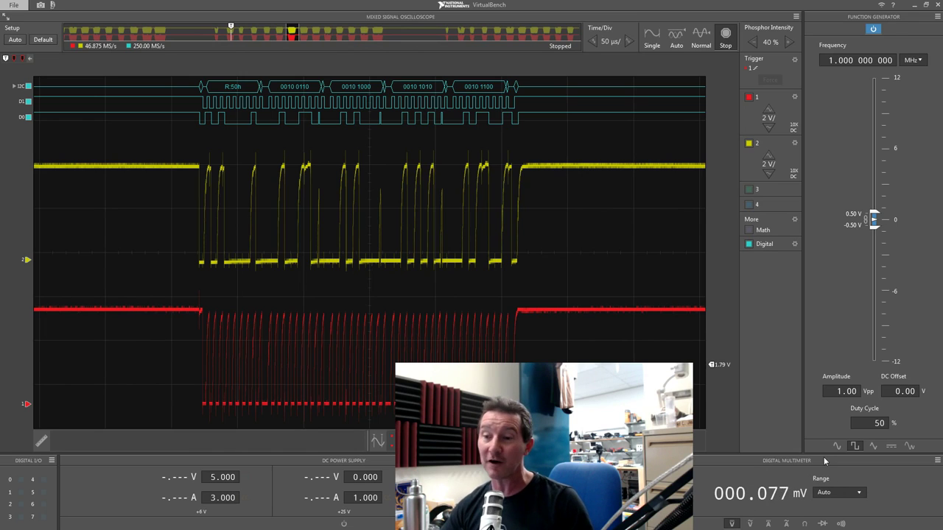
Check the digital multimeter's options and switch the multimeter to resistance measurement
left_click(937, 460)
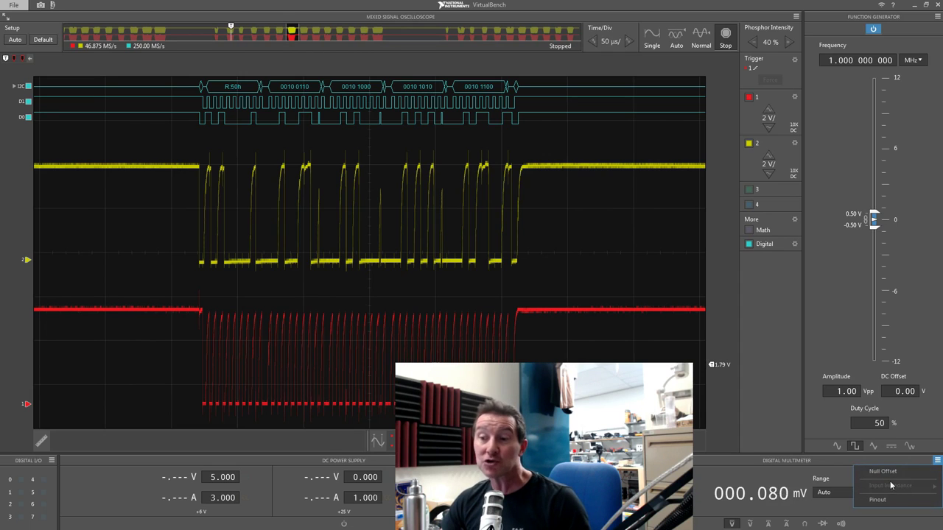
left_click(784, 472)
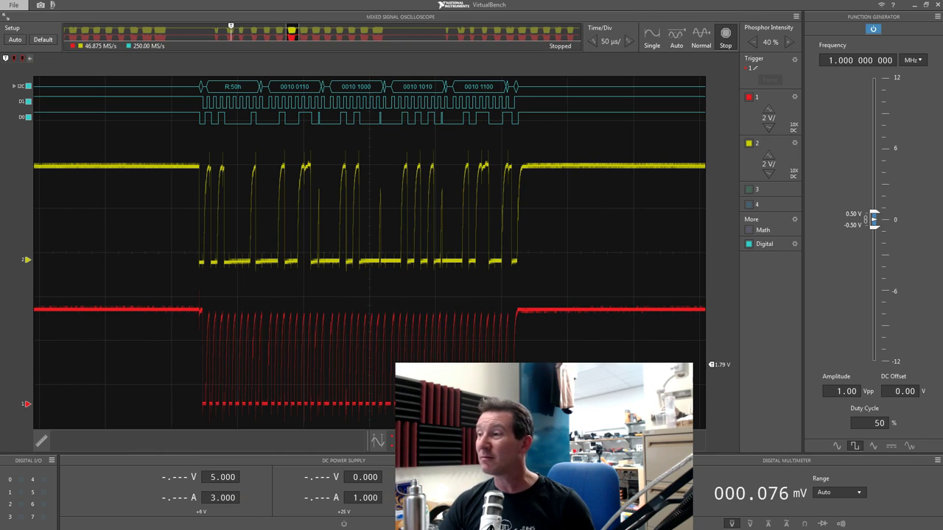
left_click(804, 523)
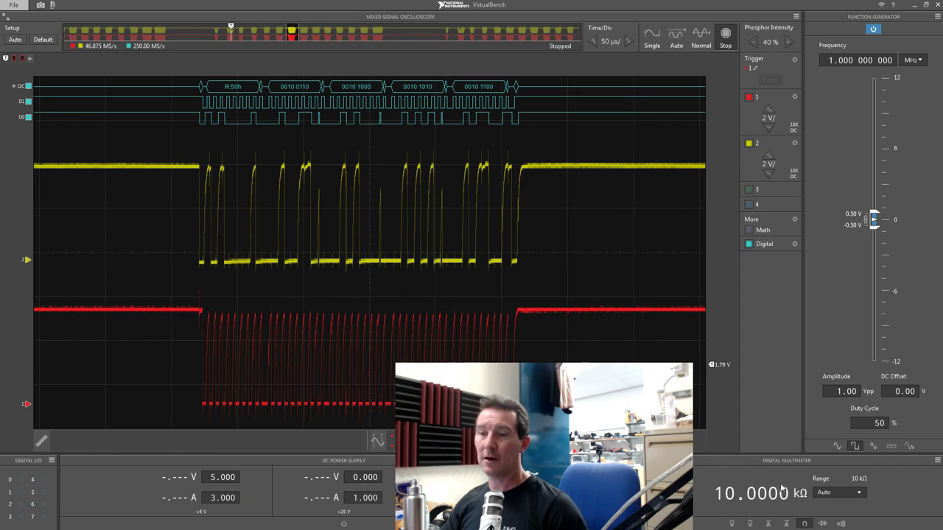